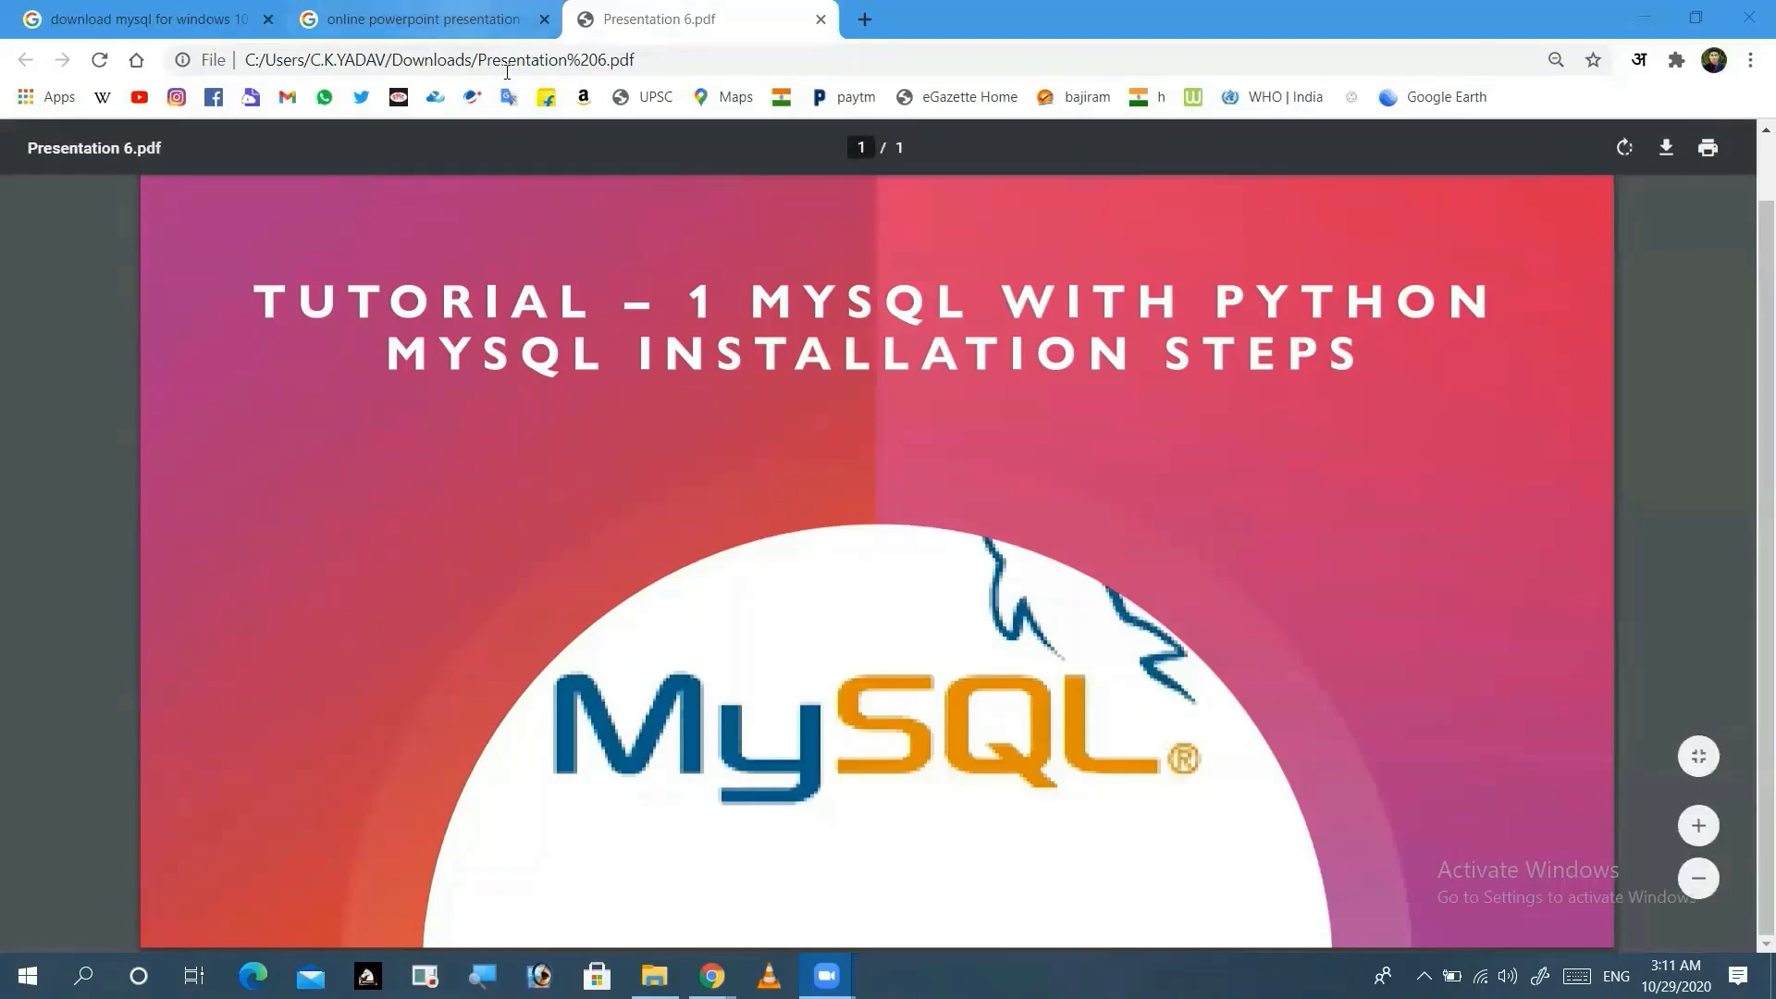
Step: Drag the 'online powerpoint presentation' tab to the leftmost tab position
{"action": "left_click_drag", "start_coordinate": [417, 18], "coordinate": [148, 18]}
Step: Open the MySQL Installer download page and highlight the full installer's 32-bit label
{"action": "left_click", "coordinate": [439, 20]}
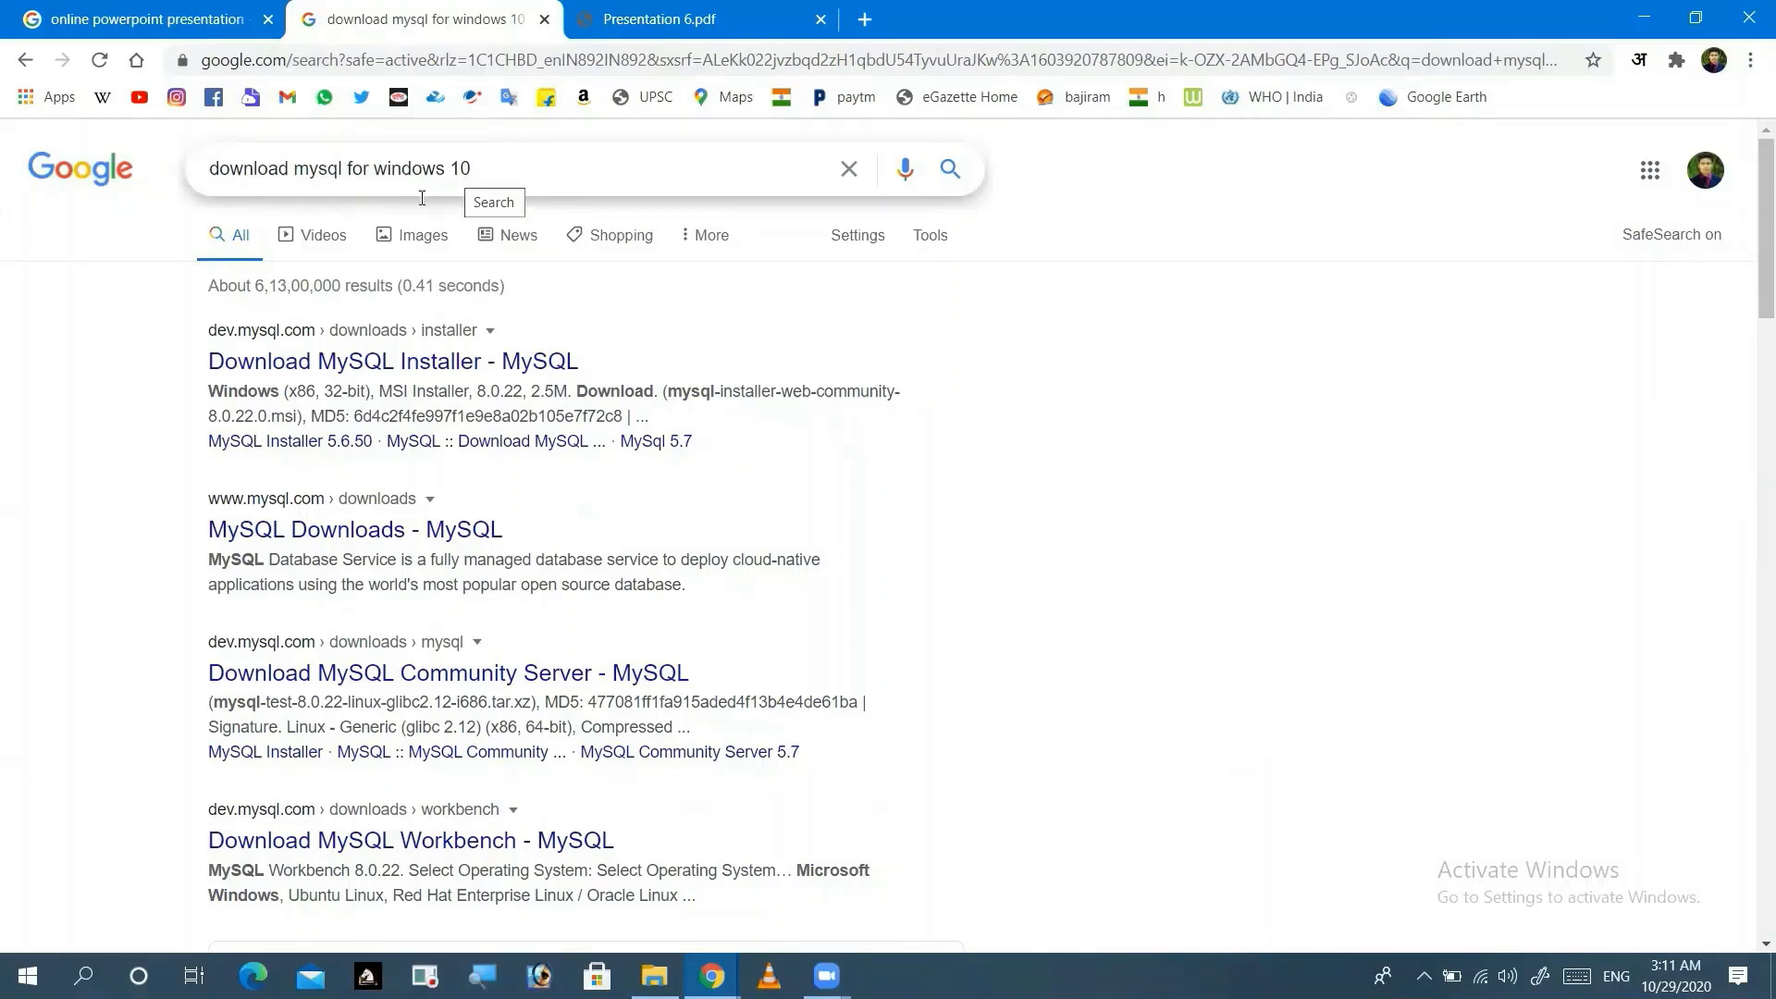
{"action": "left_click", "coordinate": [439, 370]}
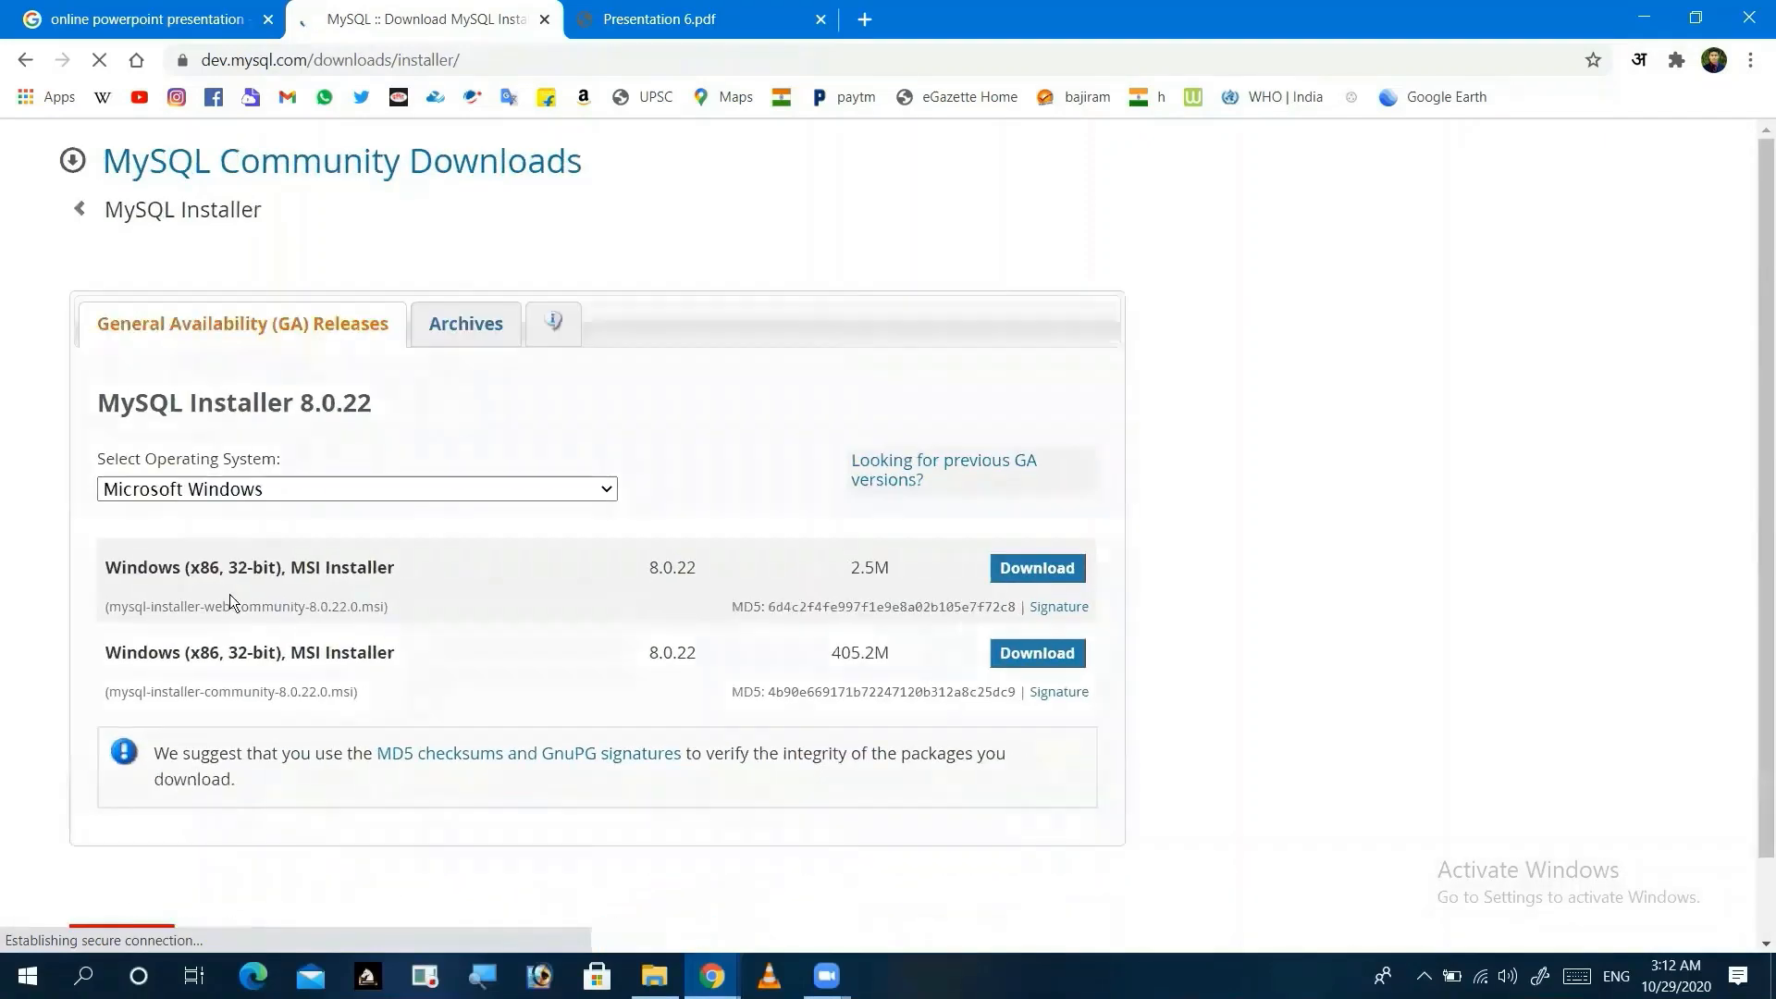
{"action": "left_click_drag", "start_coordinate": [227, 648], "coordinate": [264, 650]}
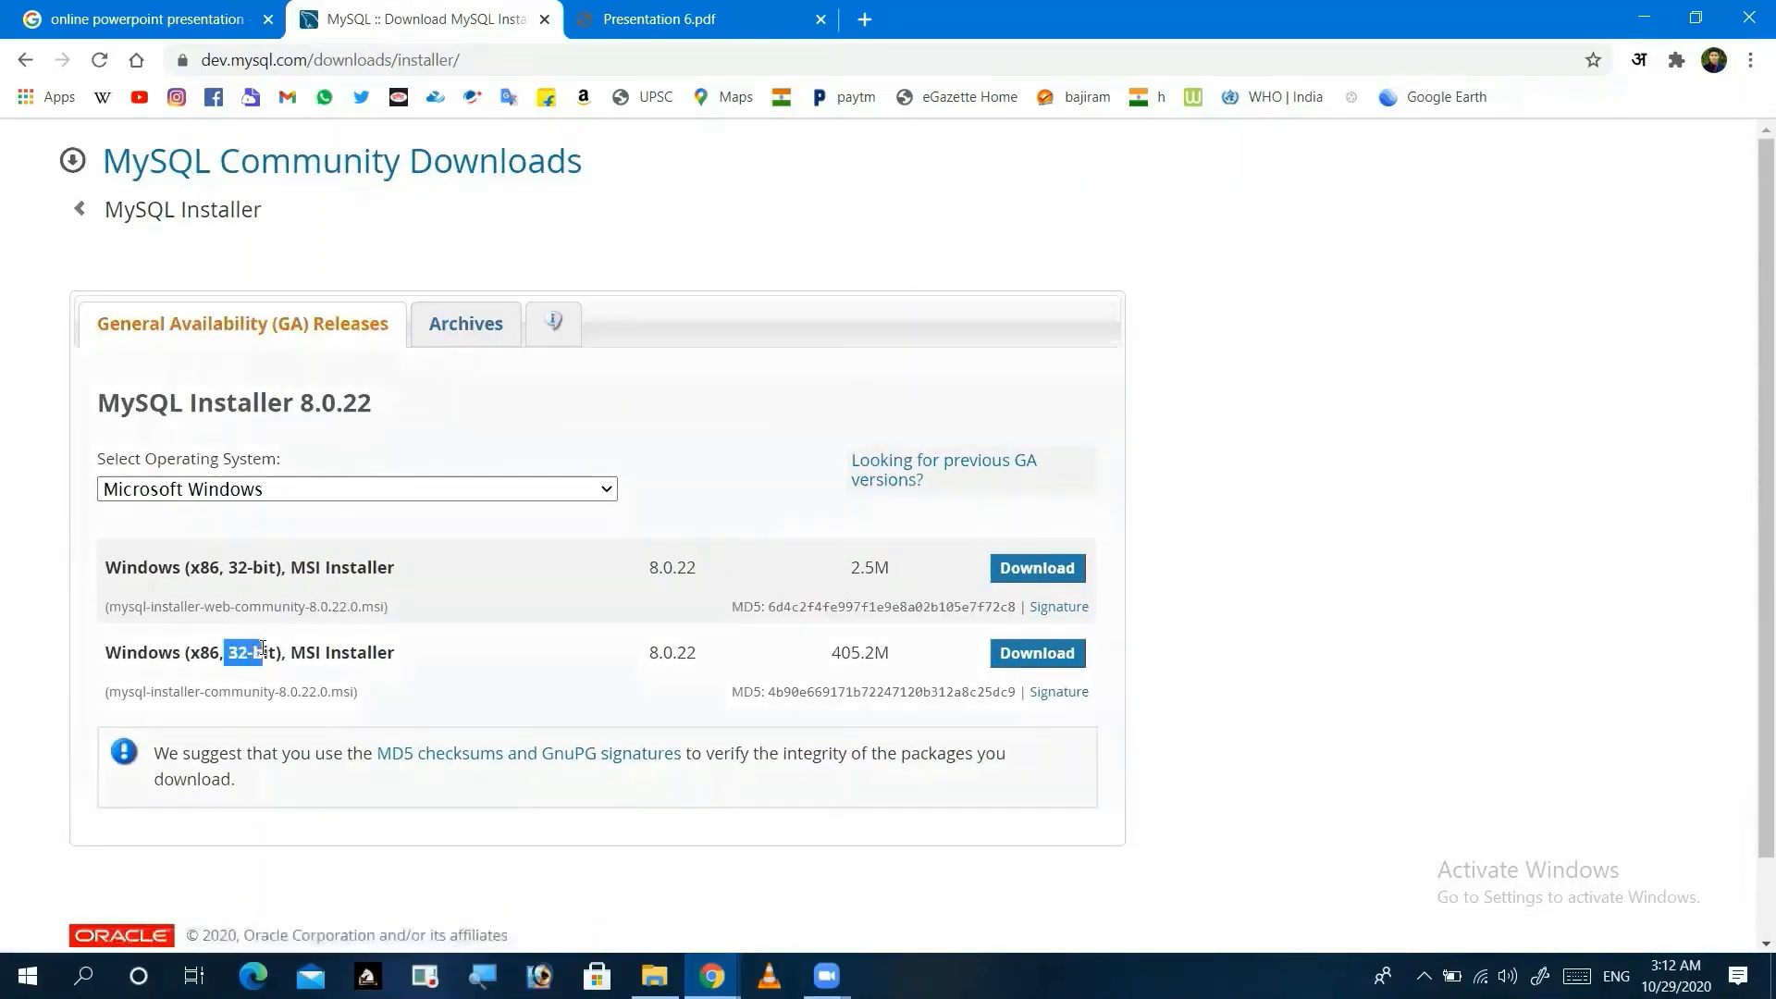
{"action": "left_click", "coordinate": [264, 649]}
Step: Highlight the full installer's 405.2M size, then show the Desktop folder in File Explorer
{"action": "scroll", "coordinate": [264, 648], "scroll_direction": "down", "scroll_amount": 1}
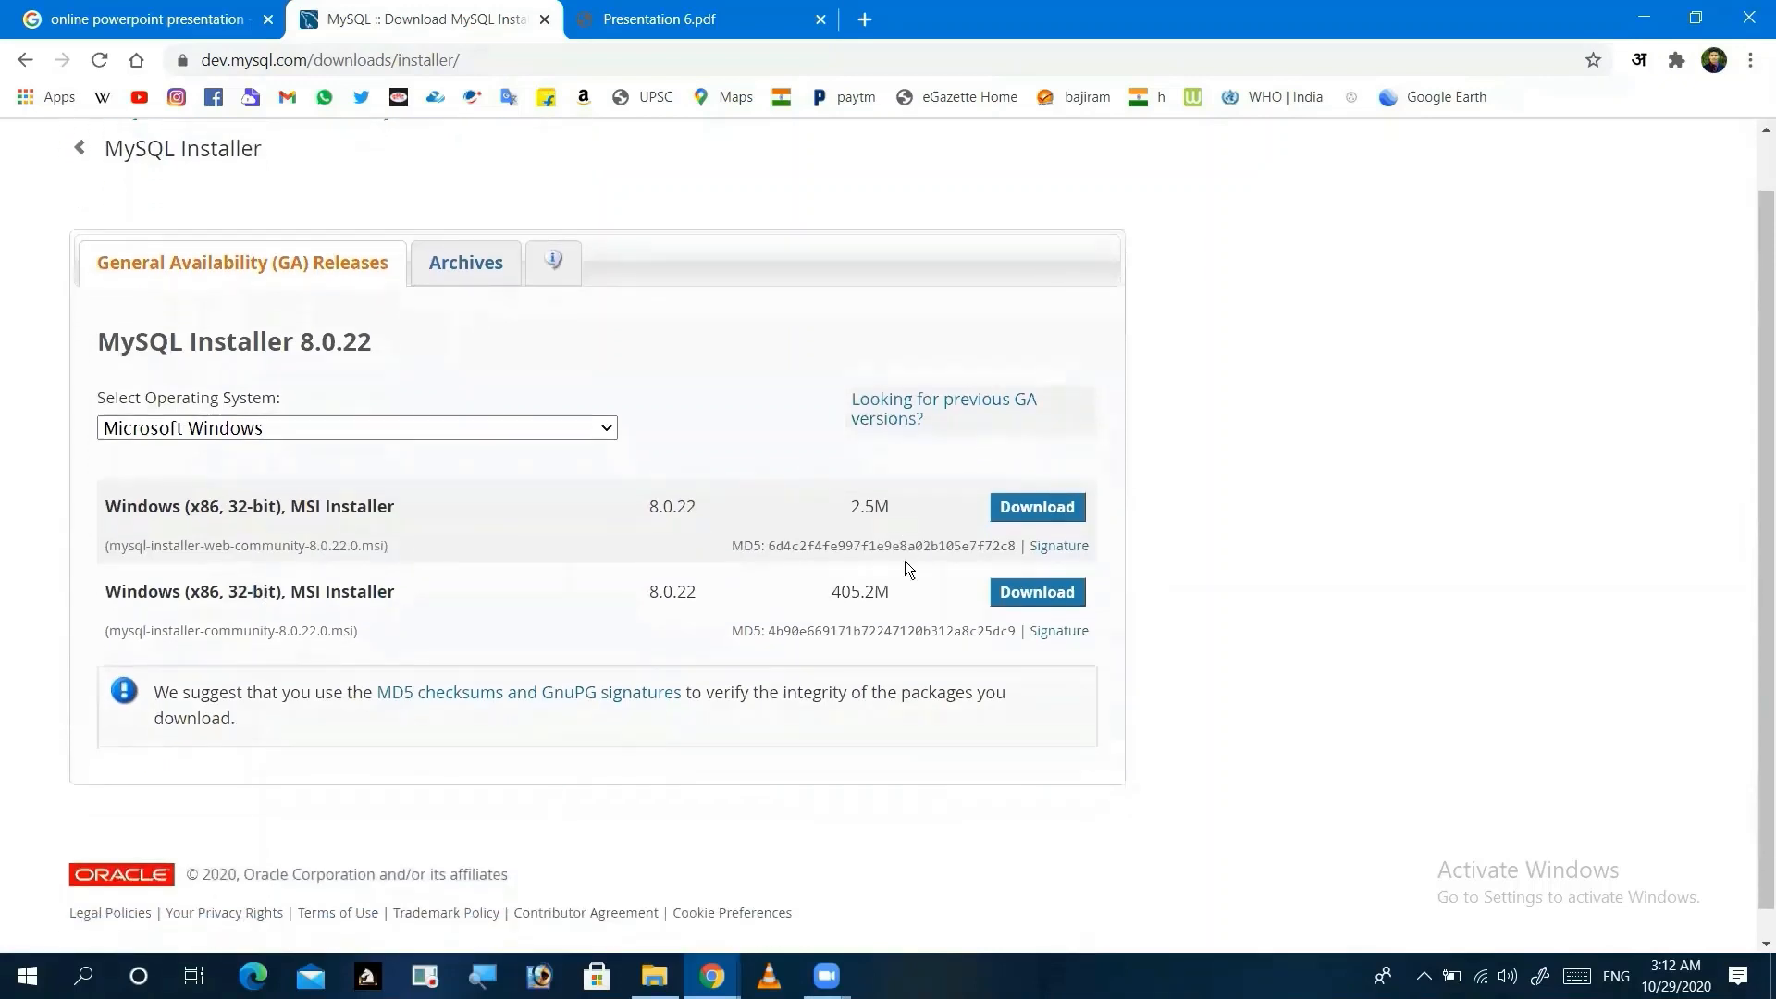
{"action": "left_click_drag", "start_coordinate": [831, 592], "coordinate": [896, 591]}
{"action": "left_click", "coordinate": [868, 597]}
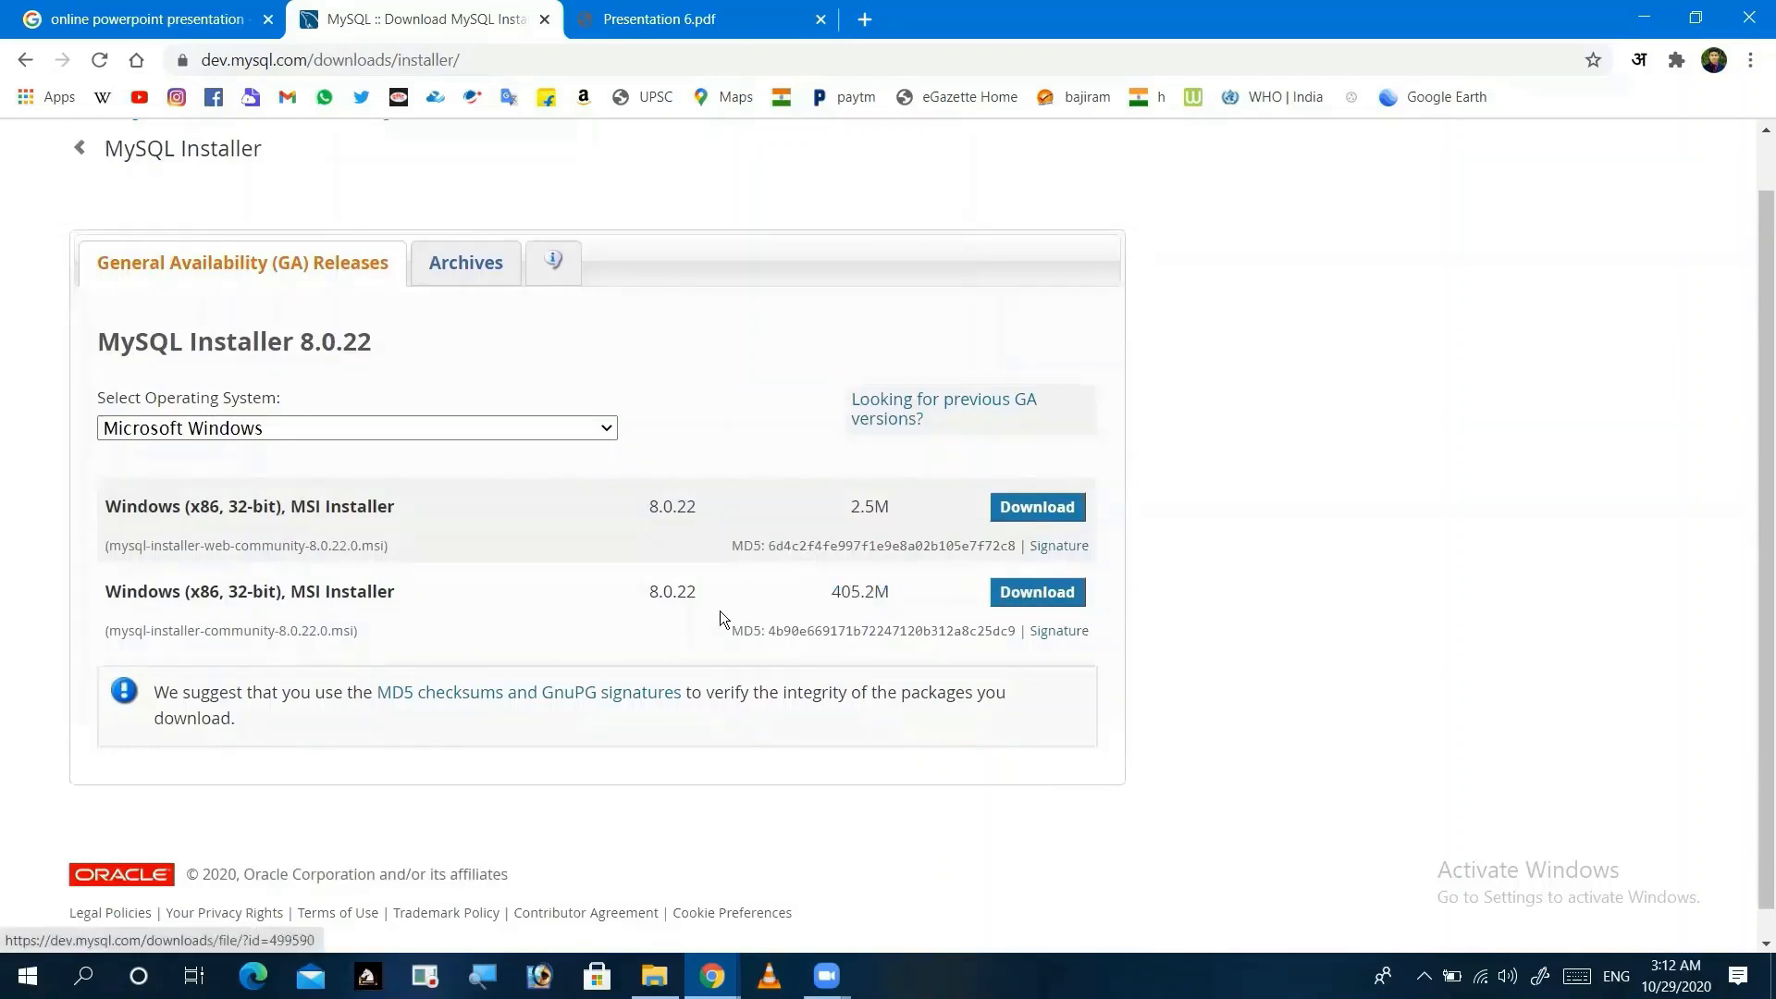
{"action": "scroll", "coordinate": [720, 610], "scroll_direction": "down", "scroll_amount": 1}
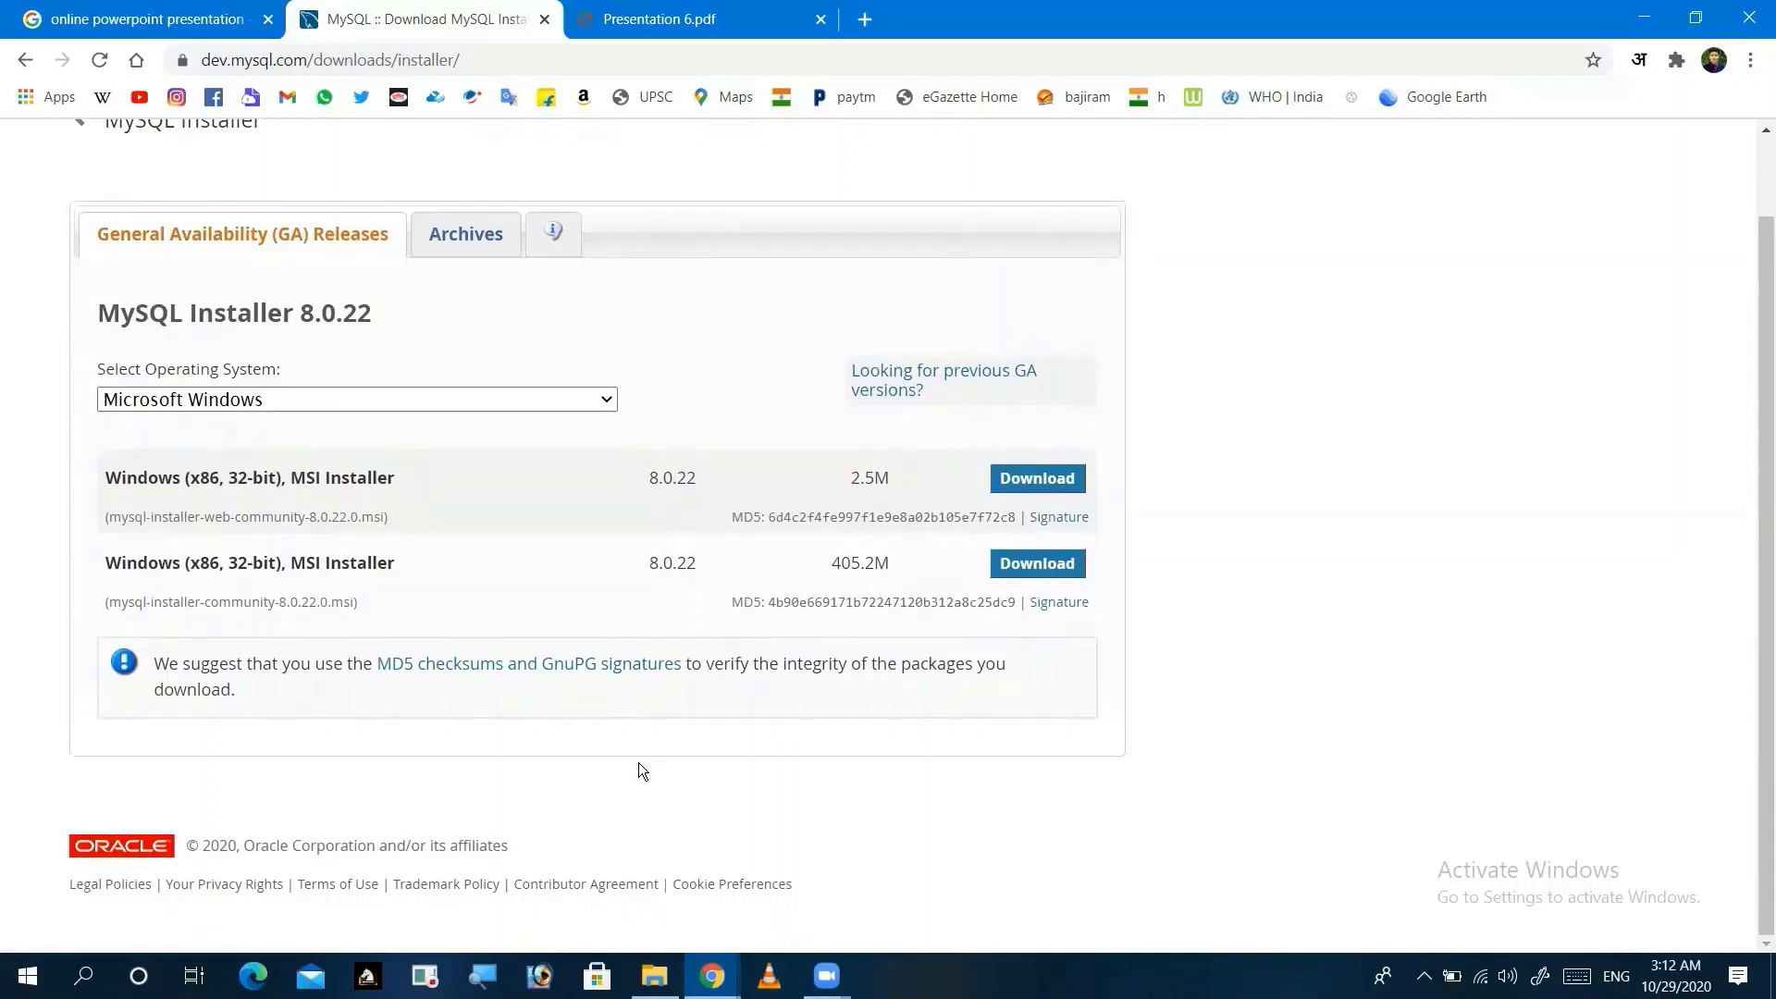
{"action": "left_click", "coordinate": [653, 973]}
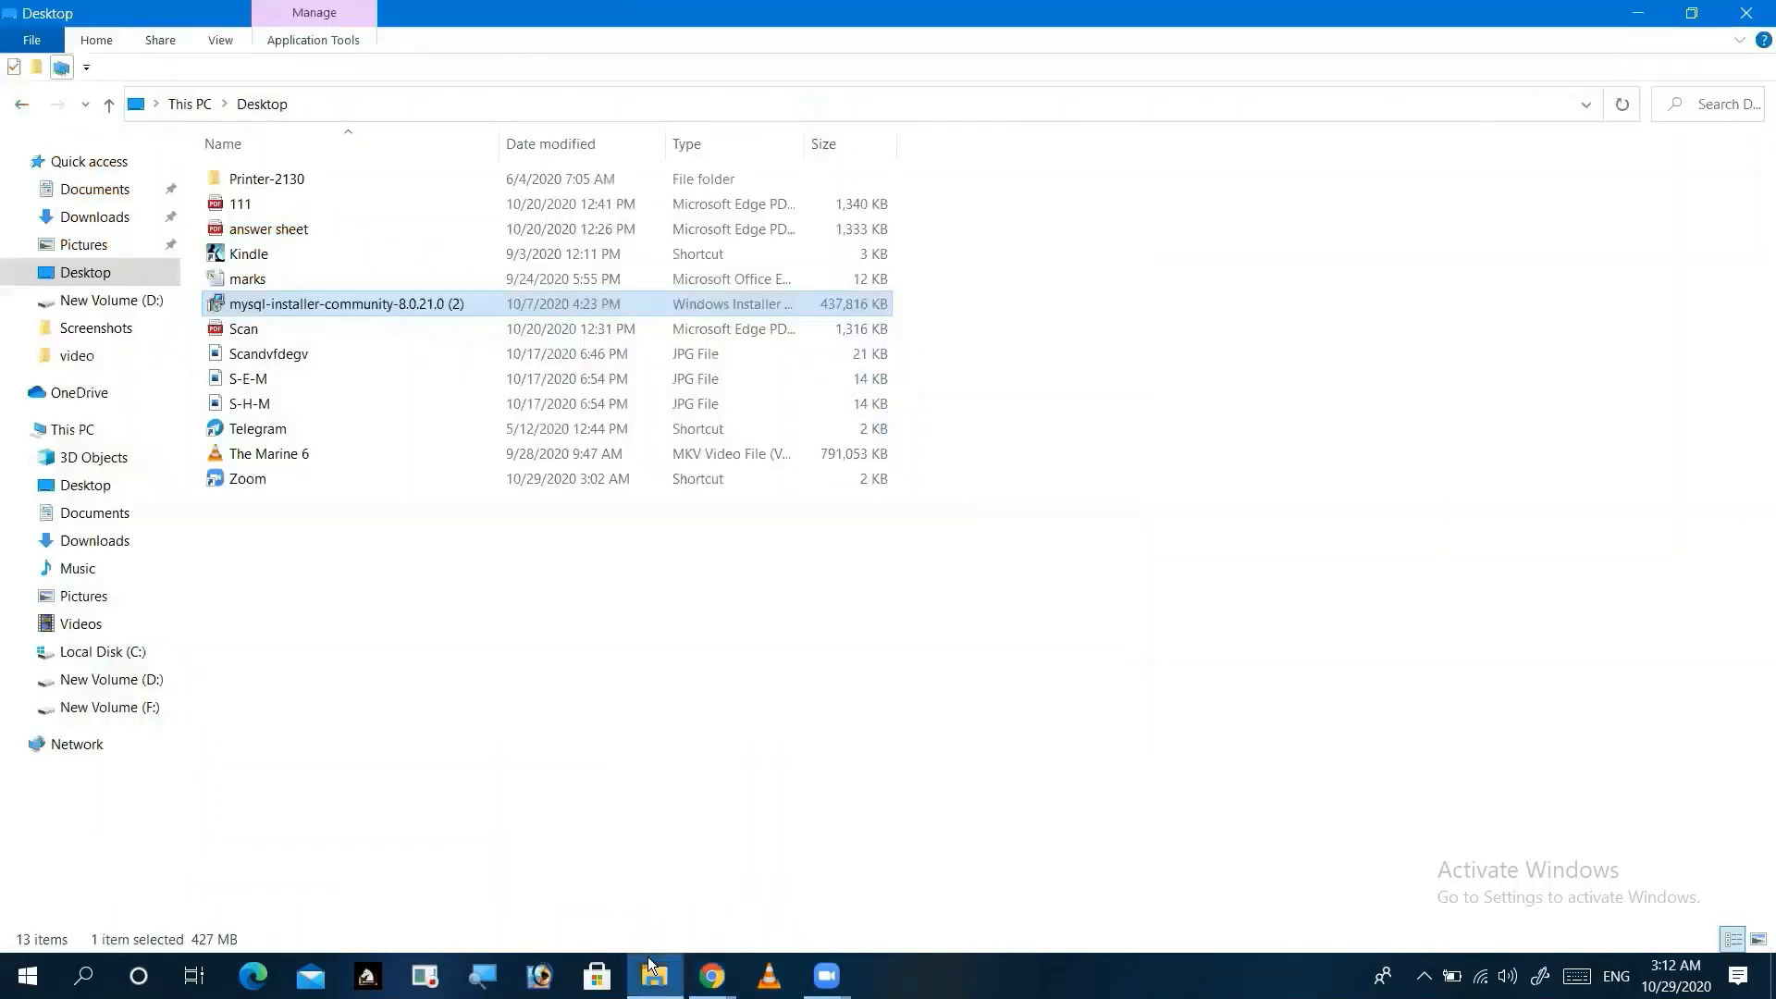
Step: Launch mysql-installer-community-8.0.21.0 (2) from the Desktop and bring the MySQL download page forward
{"action": "double_click", "coordinate": [316, 302]}
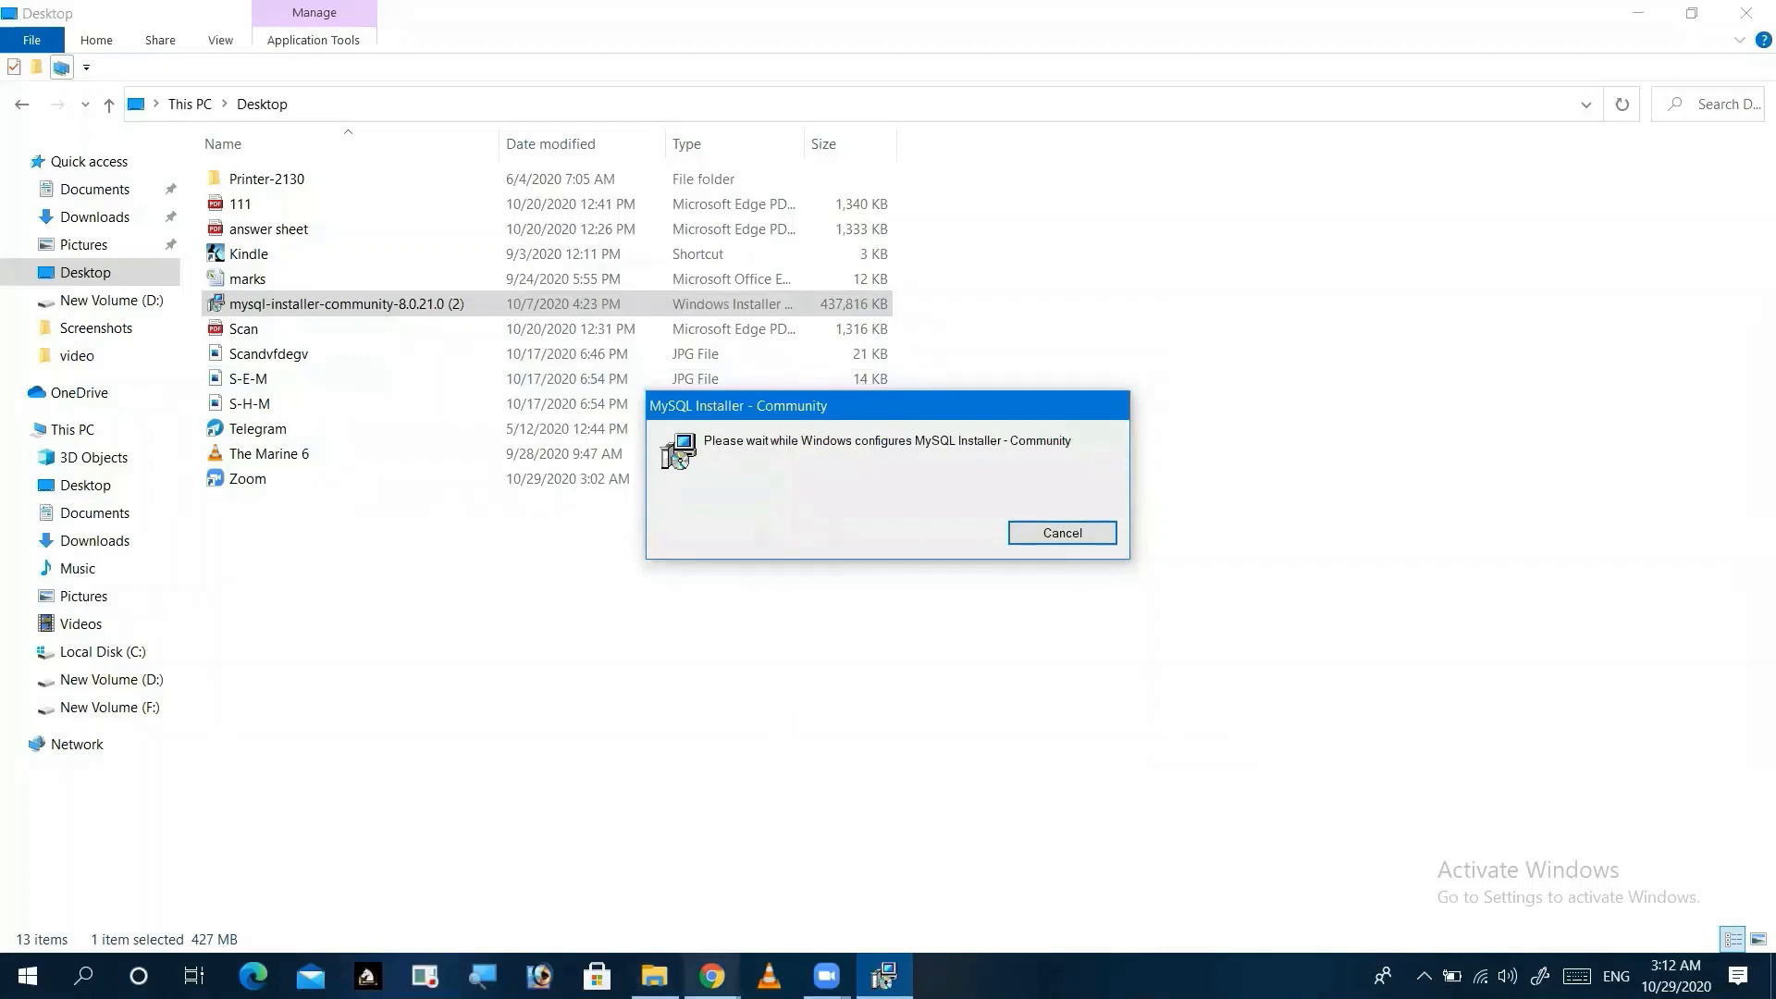
{"action": "mouse_move", "coordinate": [711, 976]}
{"action": "left_click", "coordinate": [810, 880]}
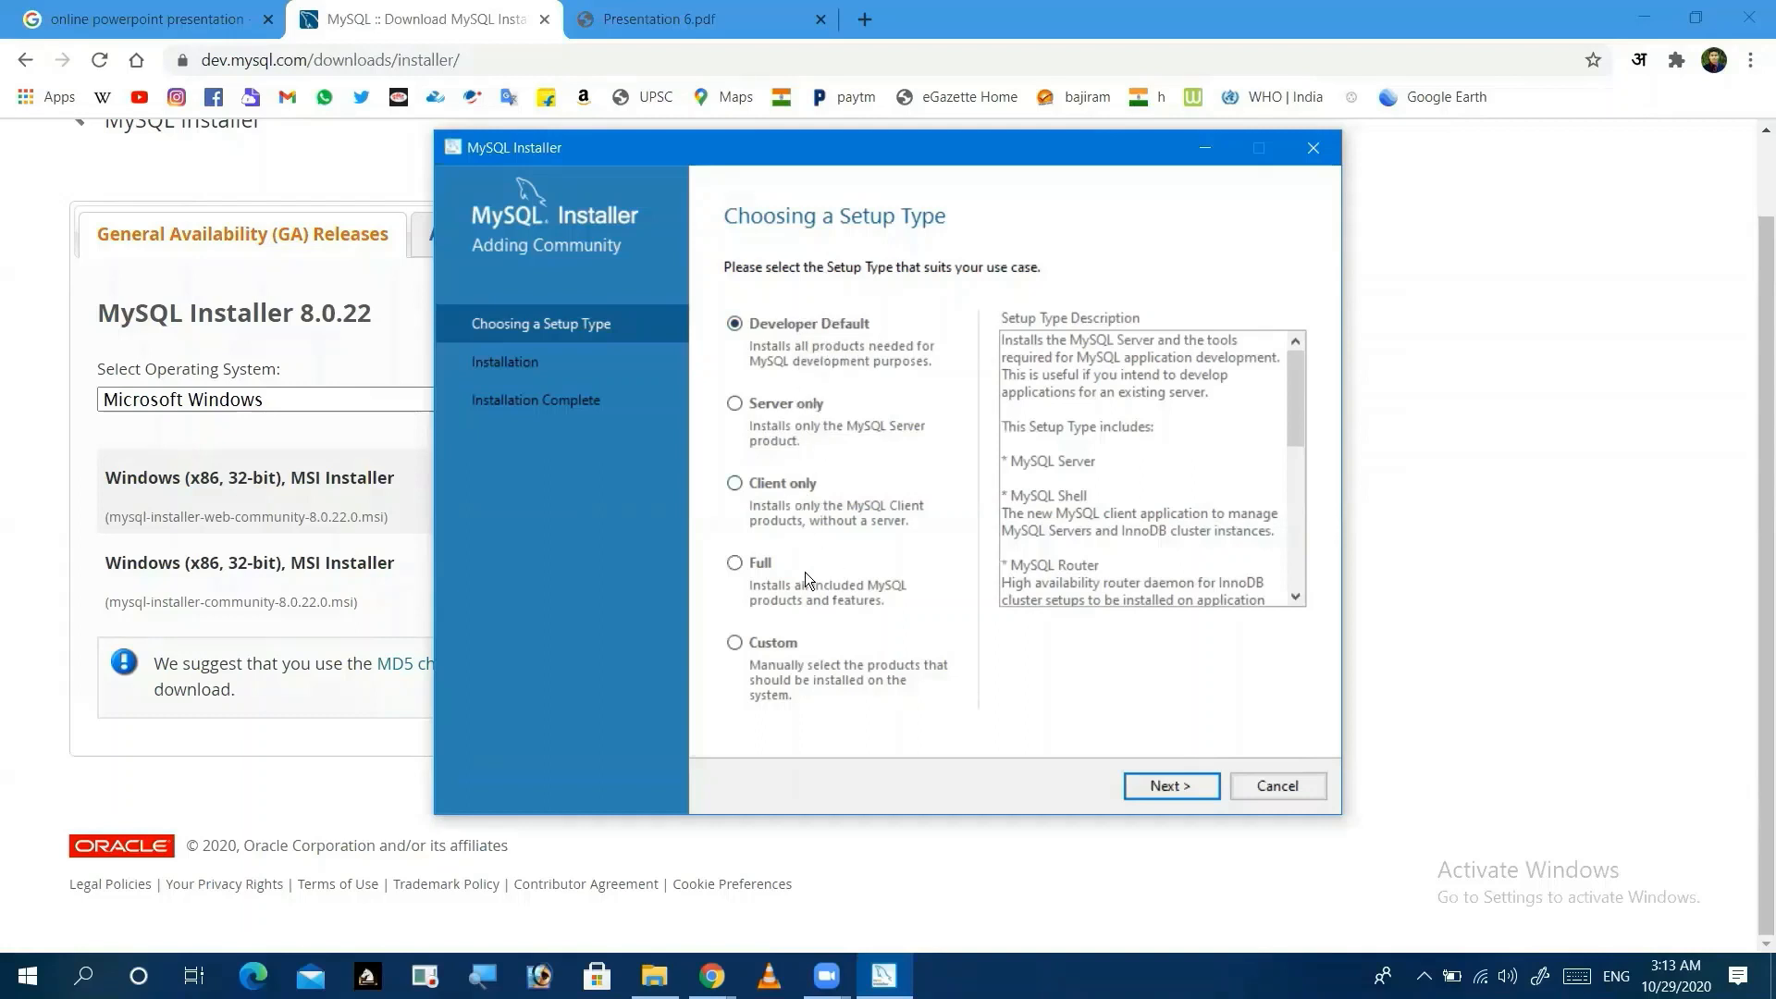
Step: Select the Full setup type and continue to Check Requirements
{"action": "left_click", "coordinate": [741, 566]}
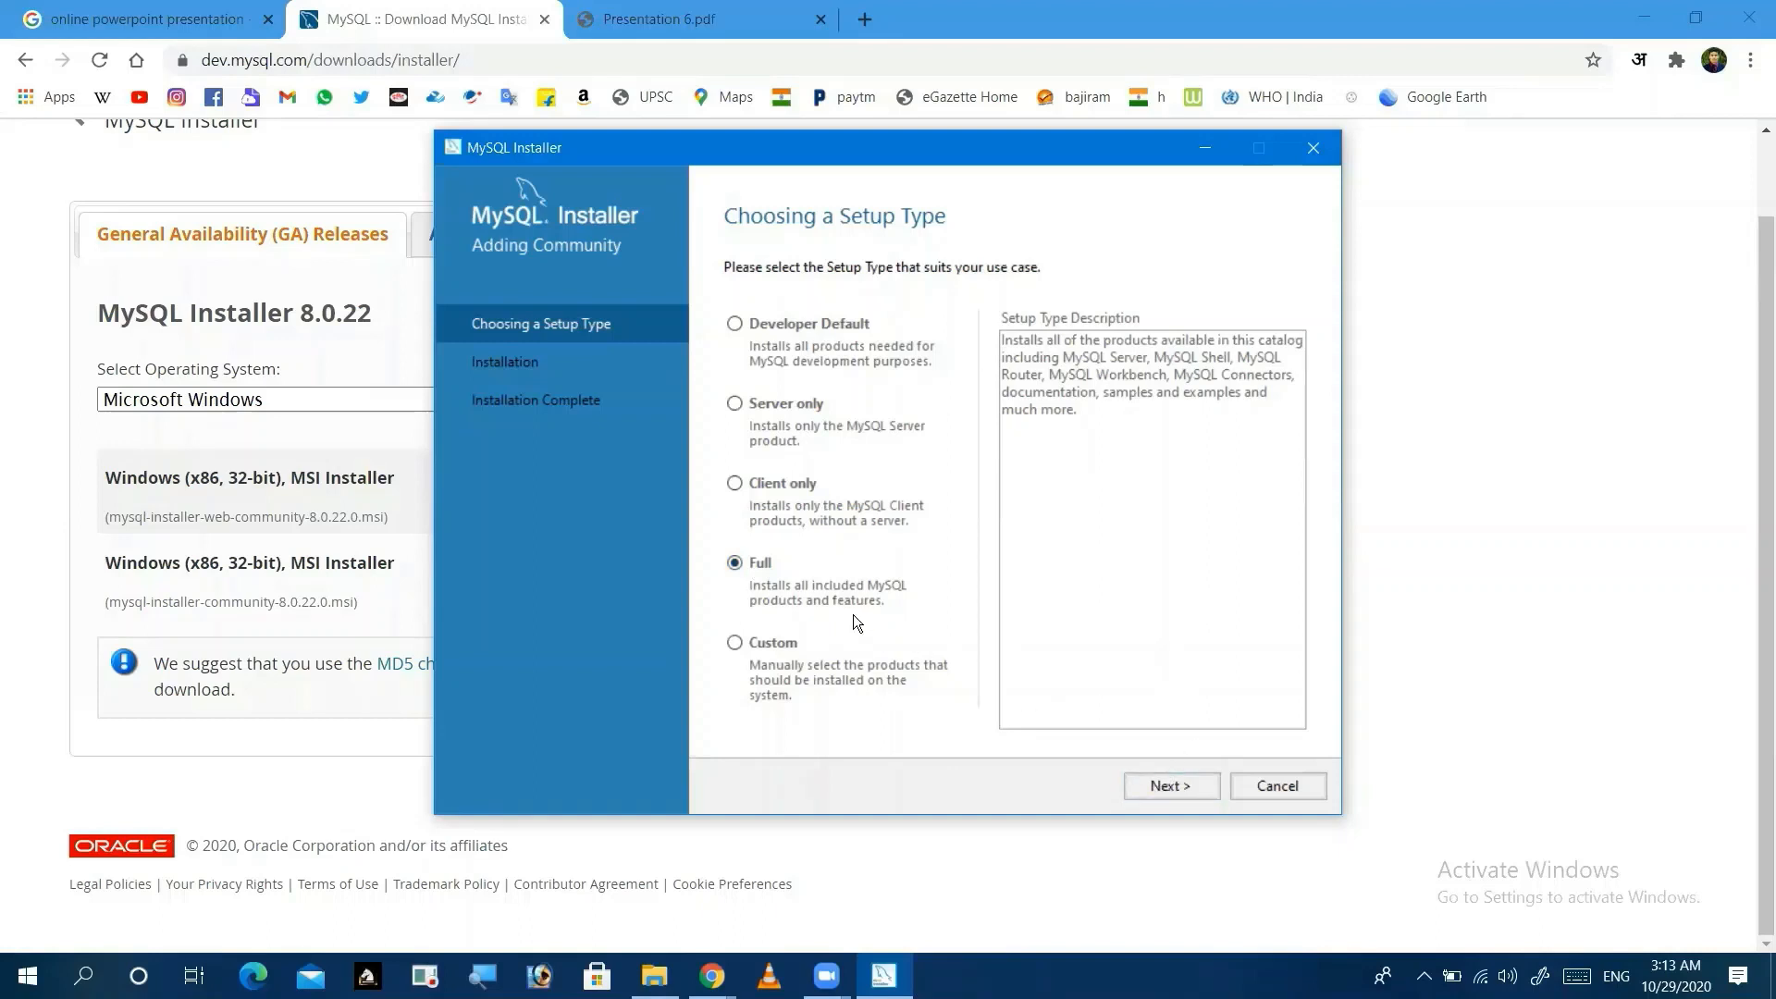
{"action": "left_click", "coordinate": [1156, 785]}
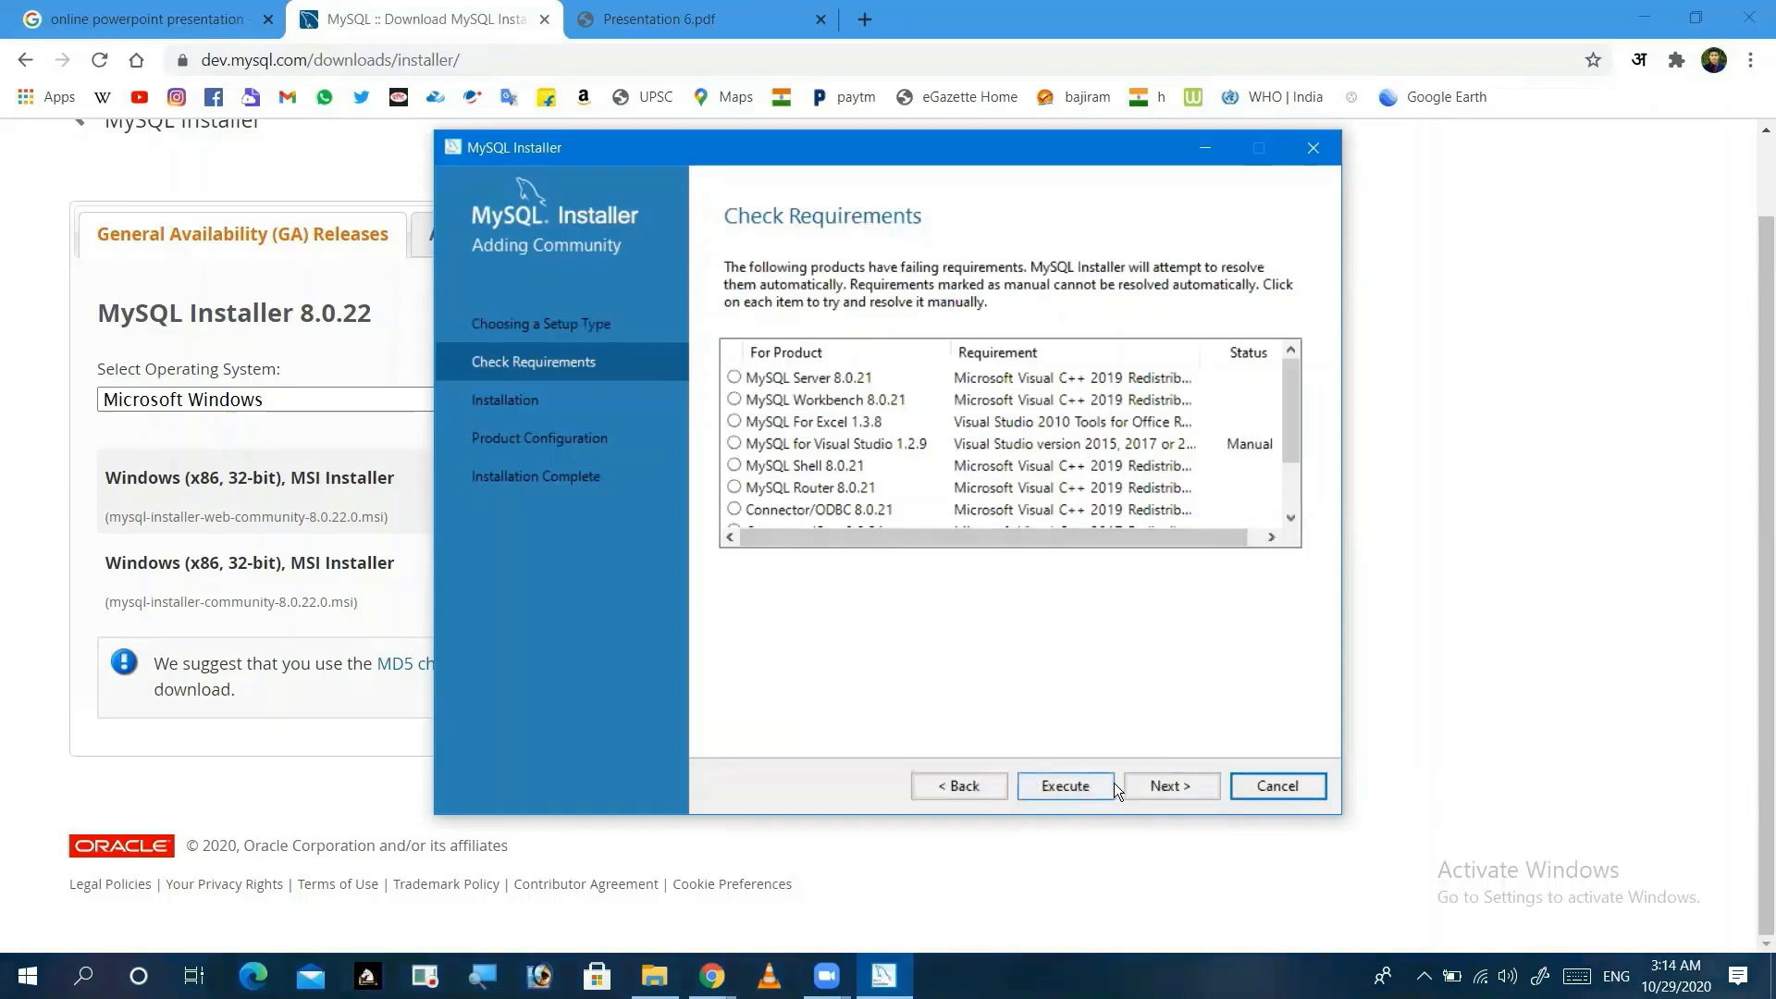
Step: Confirm skipping unmet requirements, return to Check Requirements, and execute installation of missing requirements
{"action": "left_click", "coordinate": [1158, 787]}
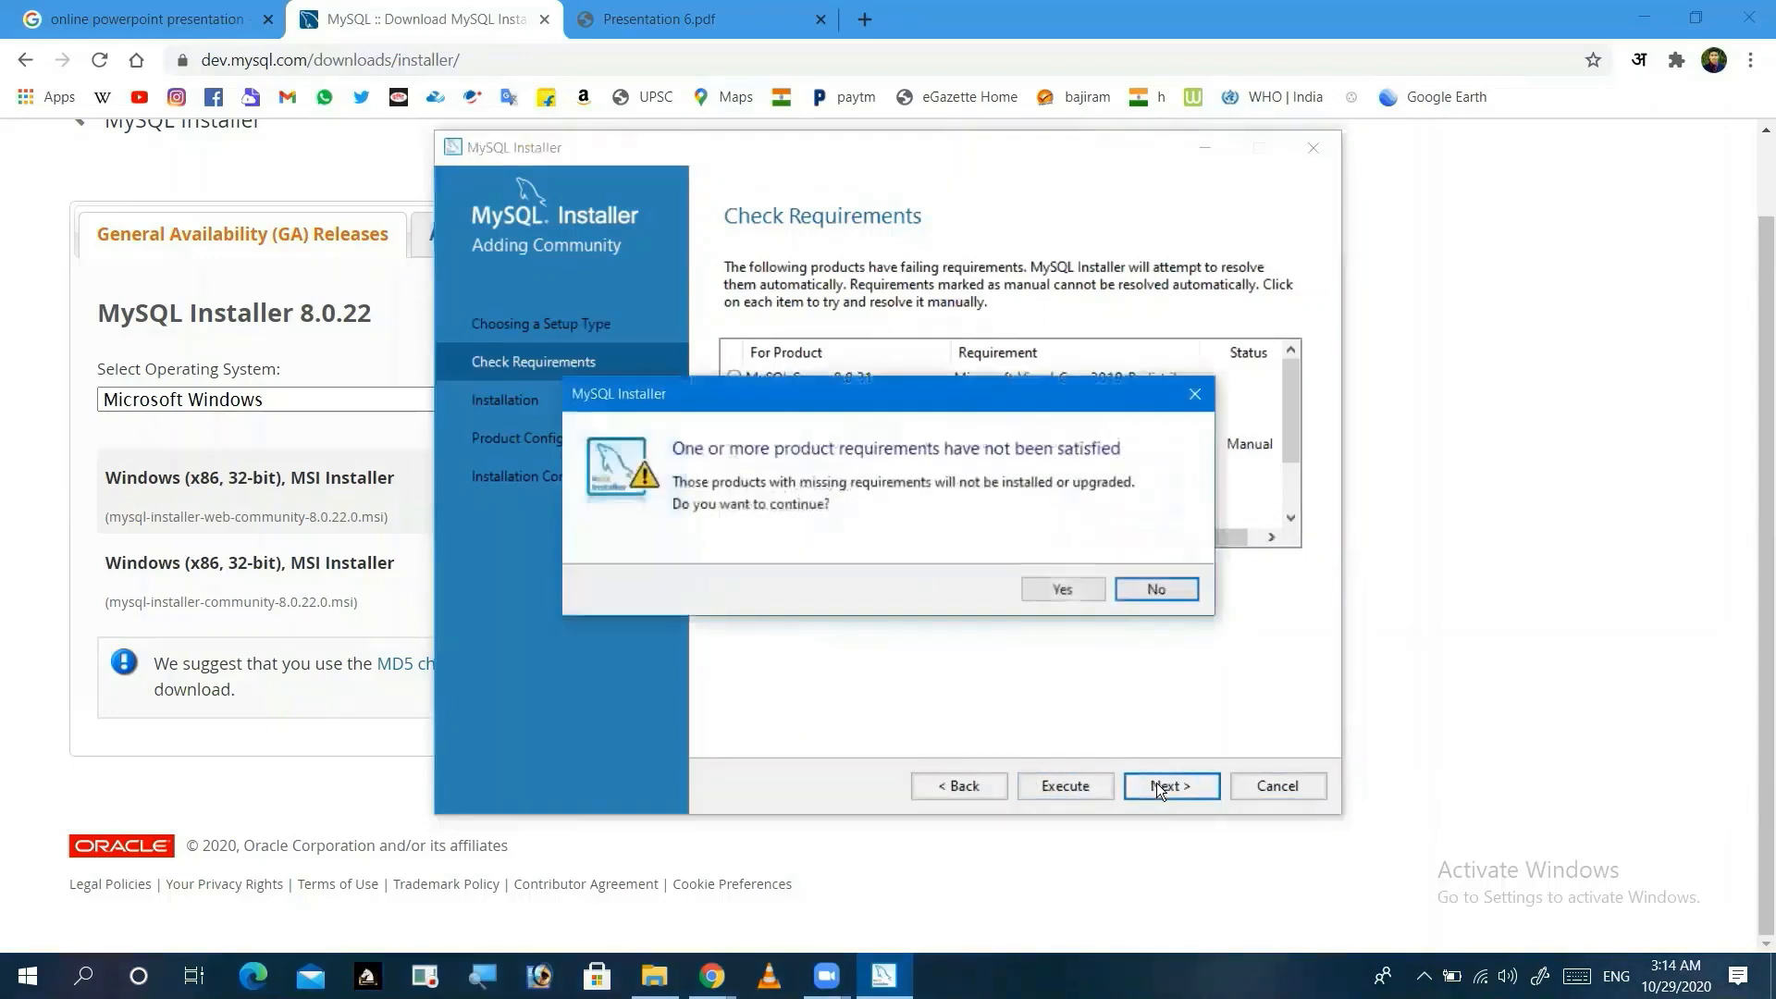
{"action": "left_click", "coordinate": [1063, 589]}
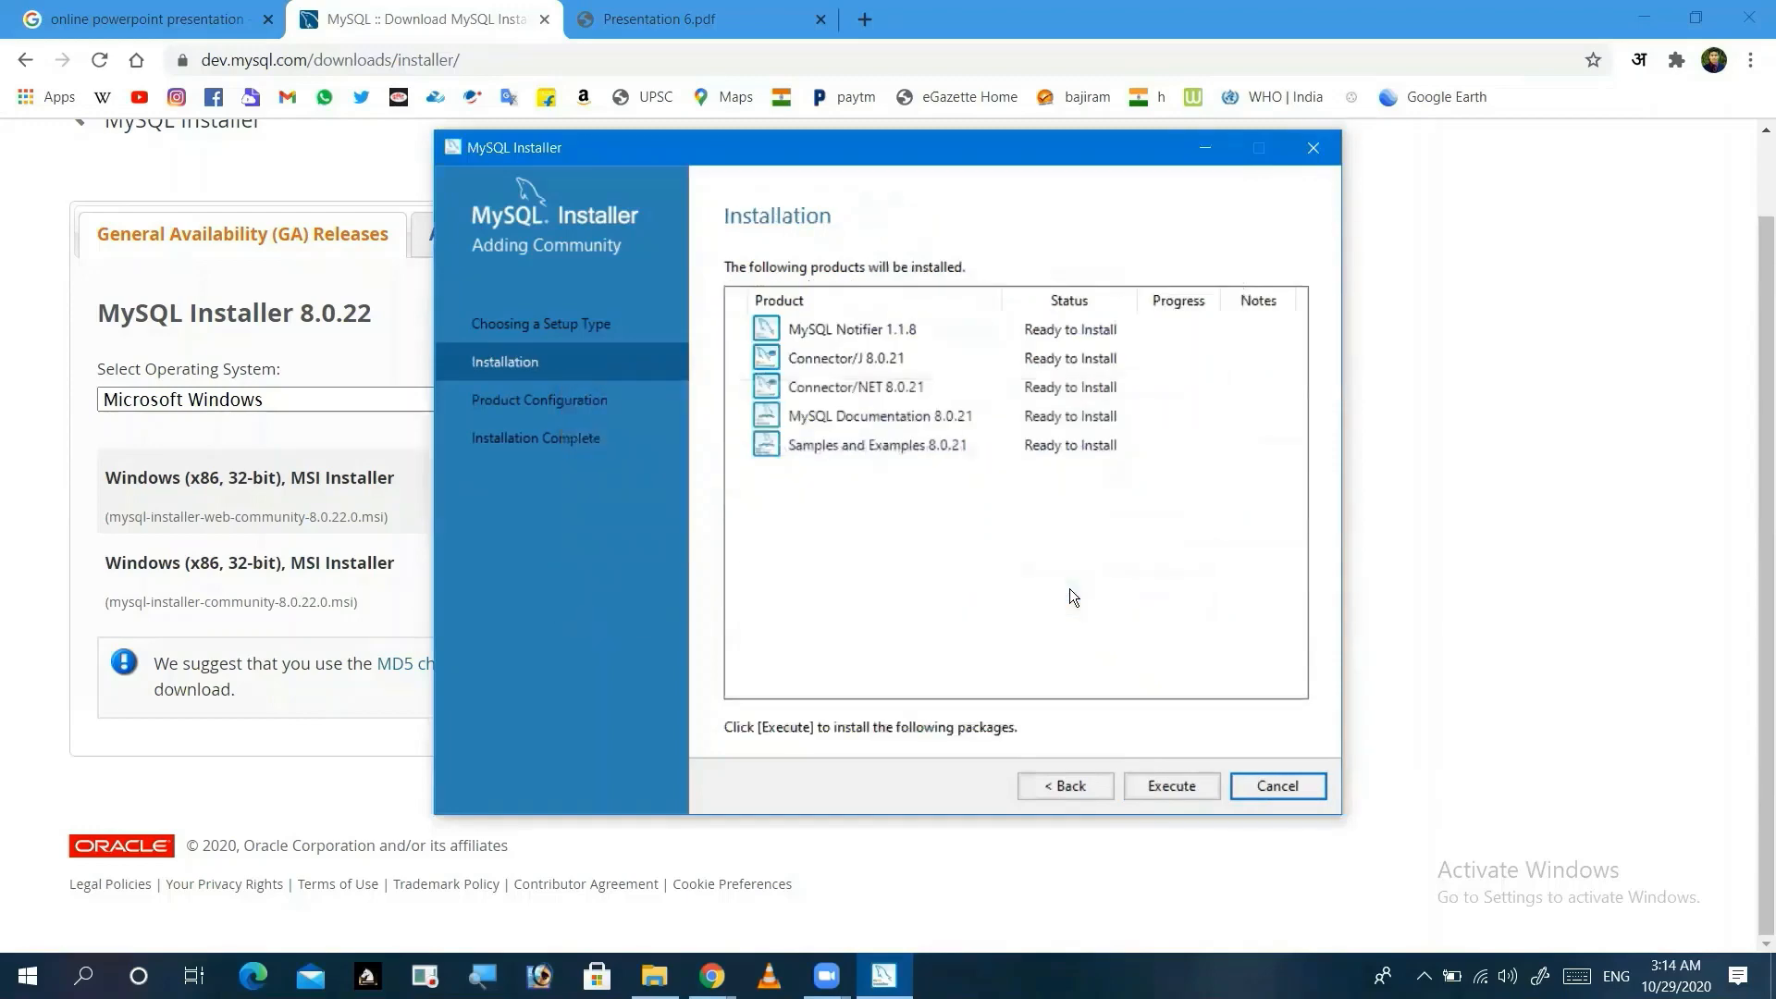
{"action": "left_click", "coordinate": [1080, 796]}
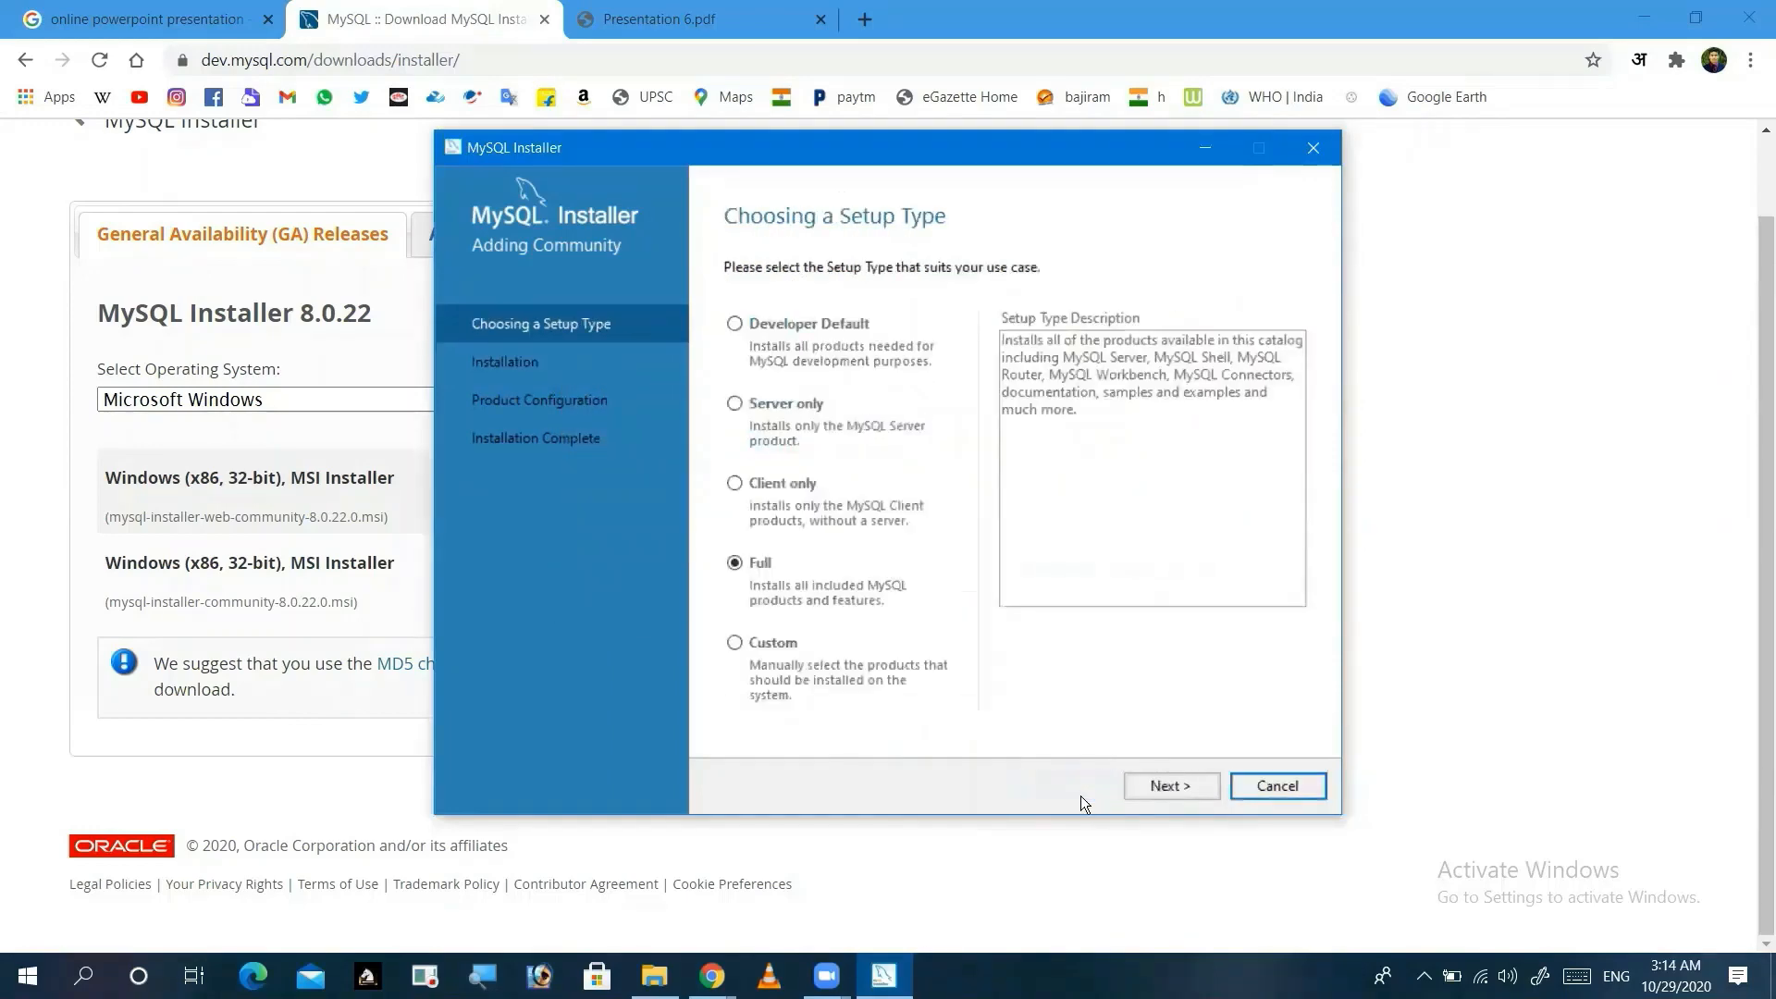
{"action": "left_click", "coordinate": [1160, 786]}
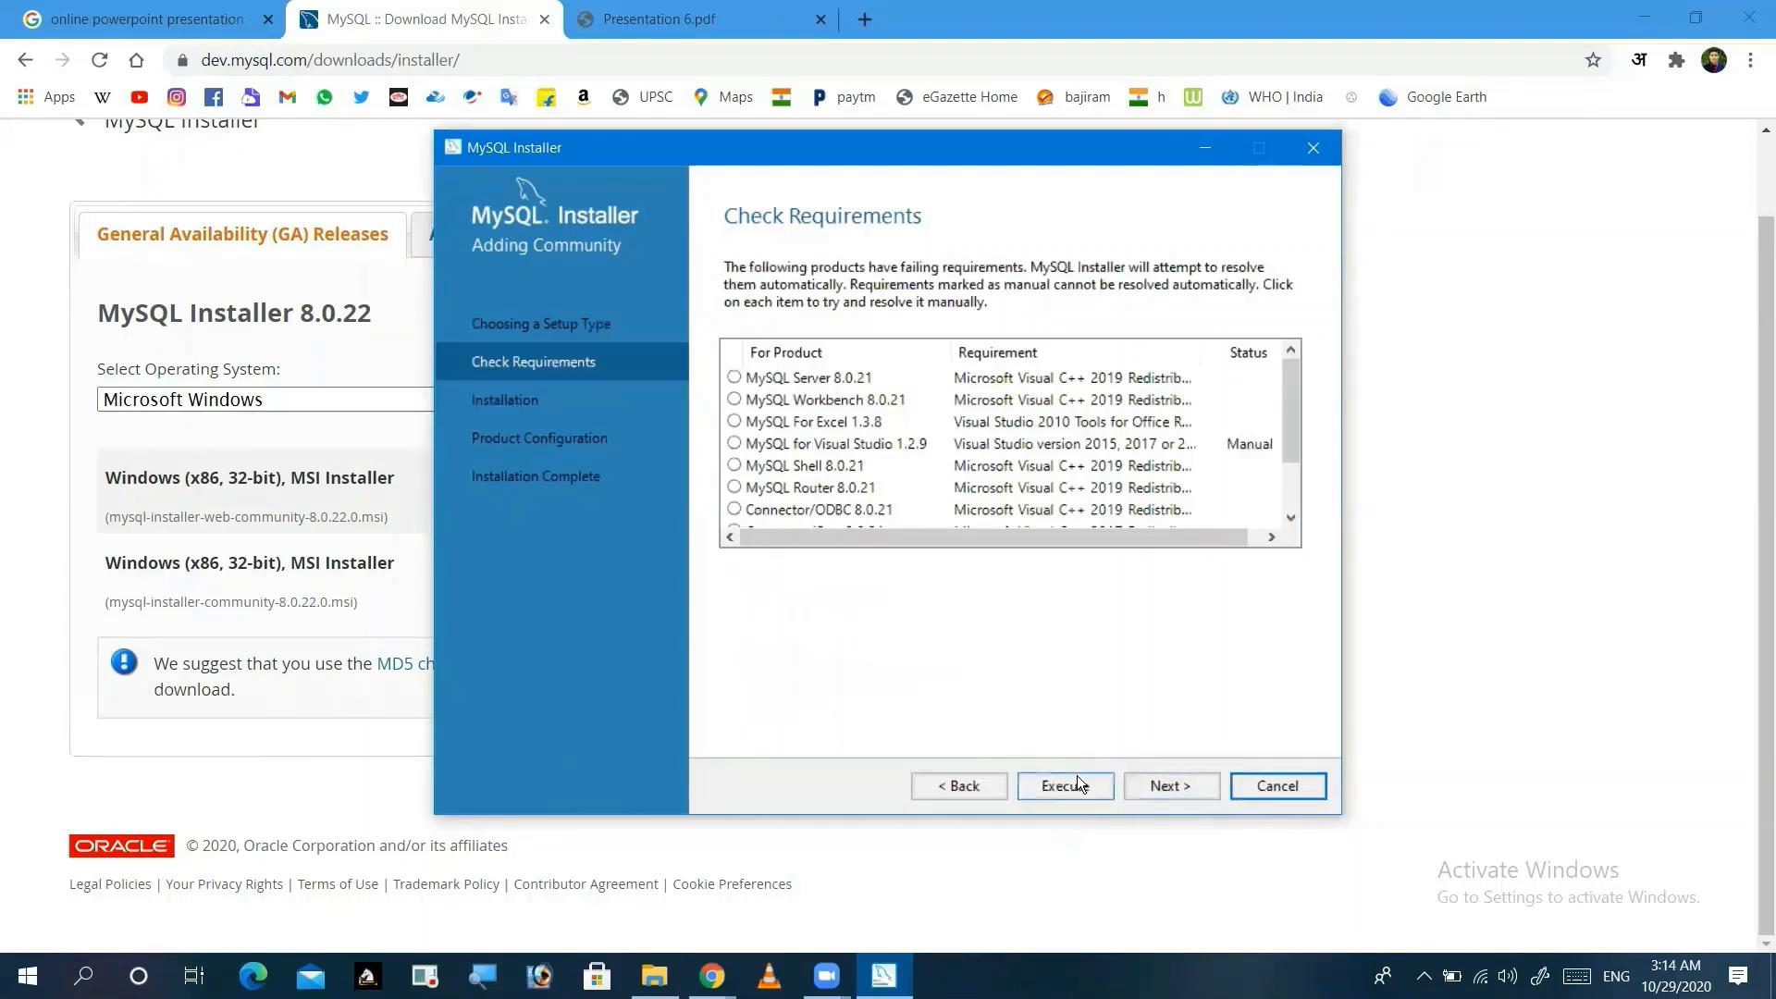
{"action": "left_click", "coordinate": [1068, 786]}
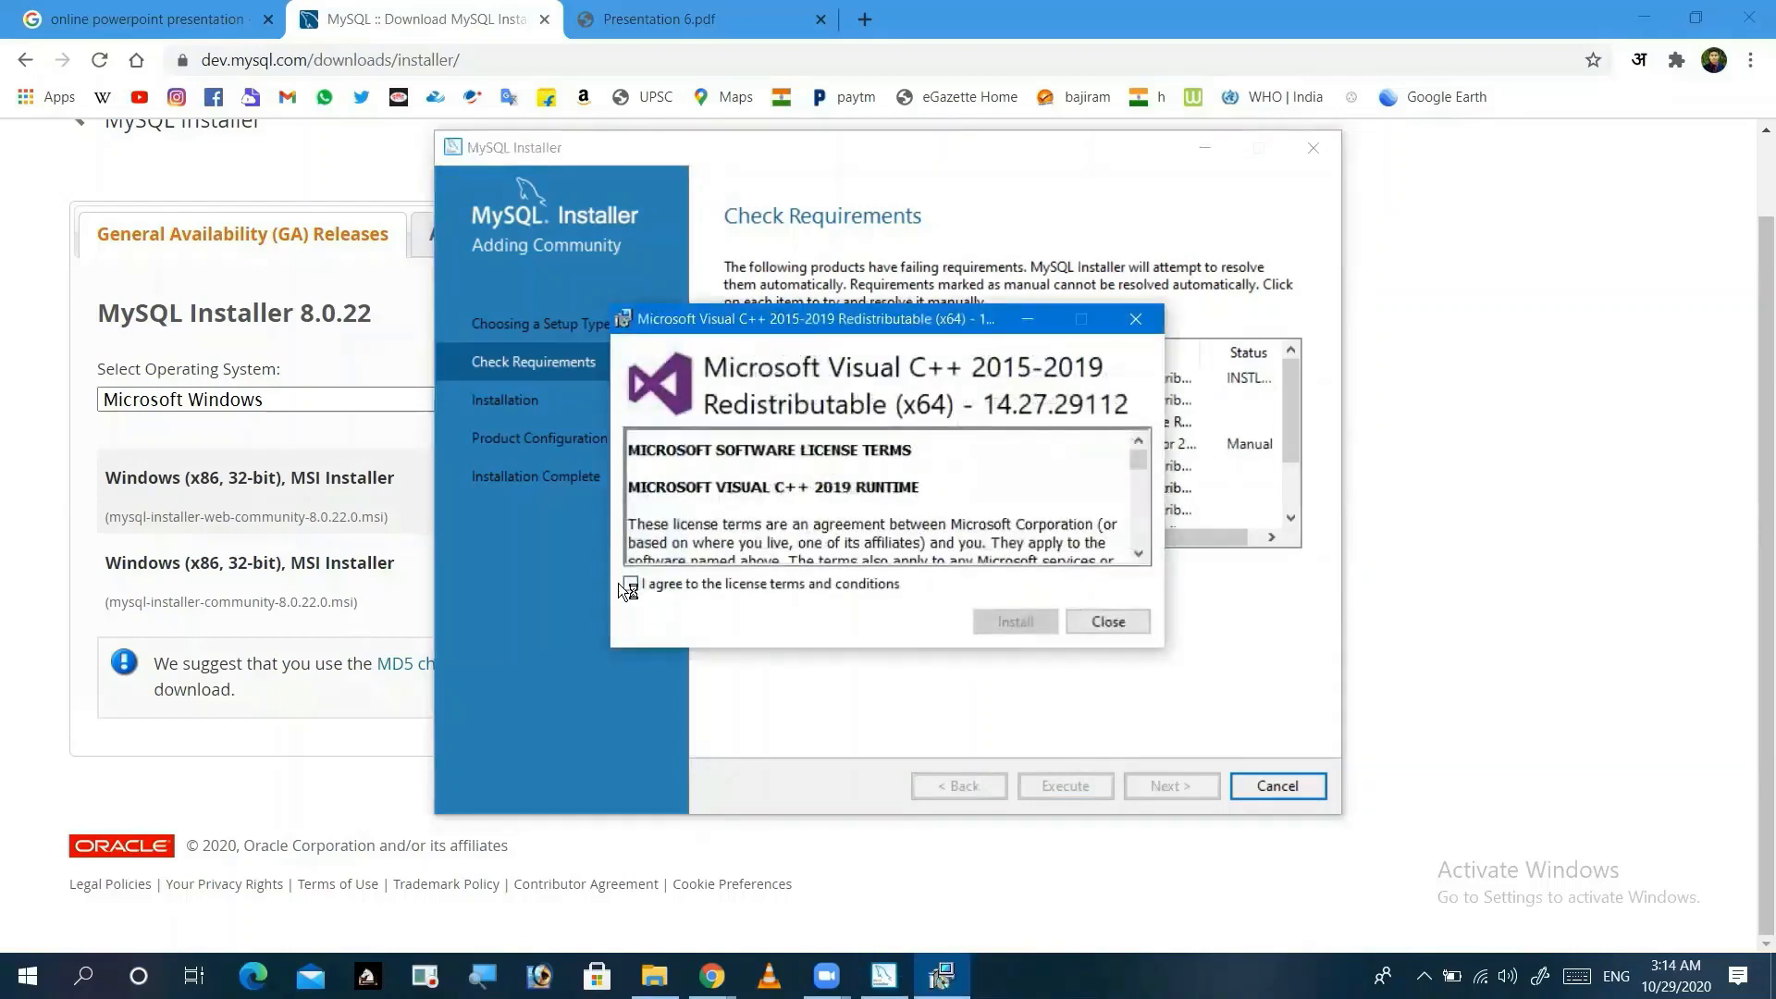
Step: Accept the license and install the Visual C++ 2015-2019 x64 Redistributable, closing setup when done
{"action": "left_click", "coordinate": [622, 582]}
{"action": "left_click", "coordinate": [1006, 622]}
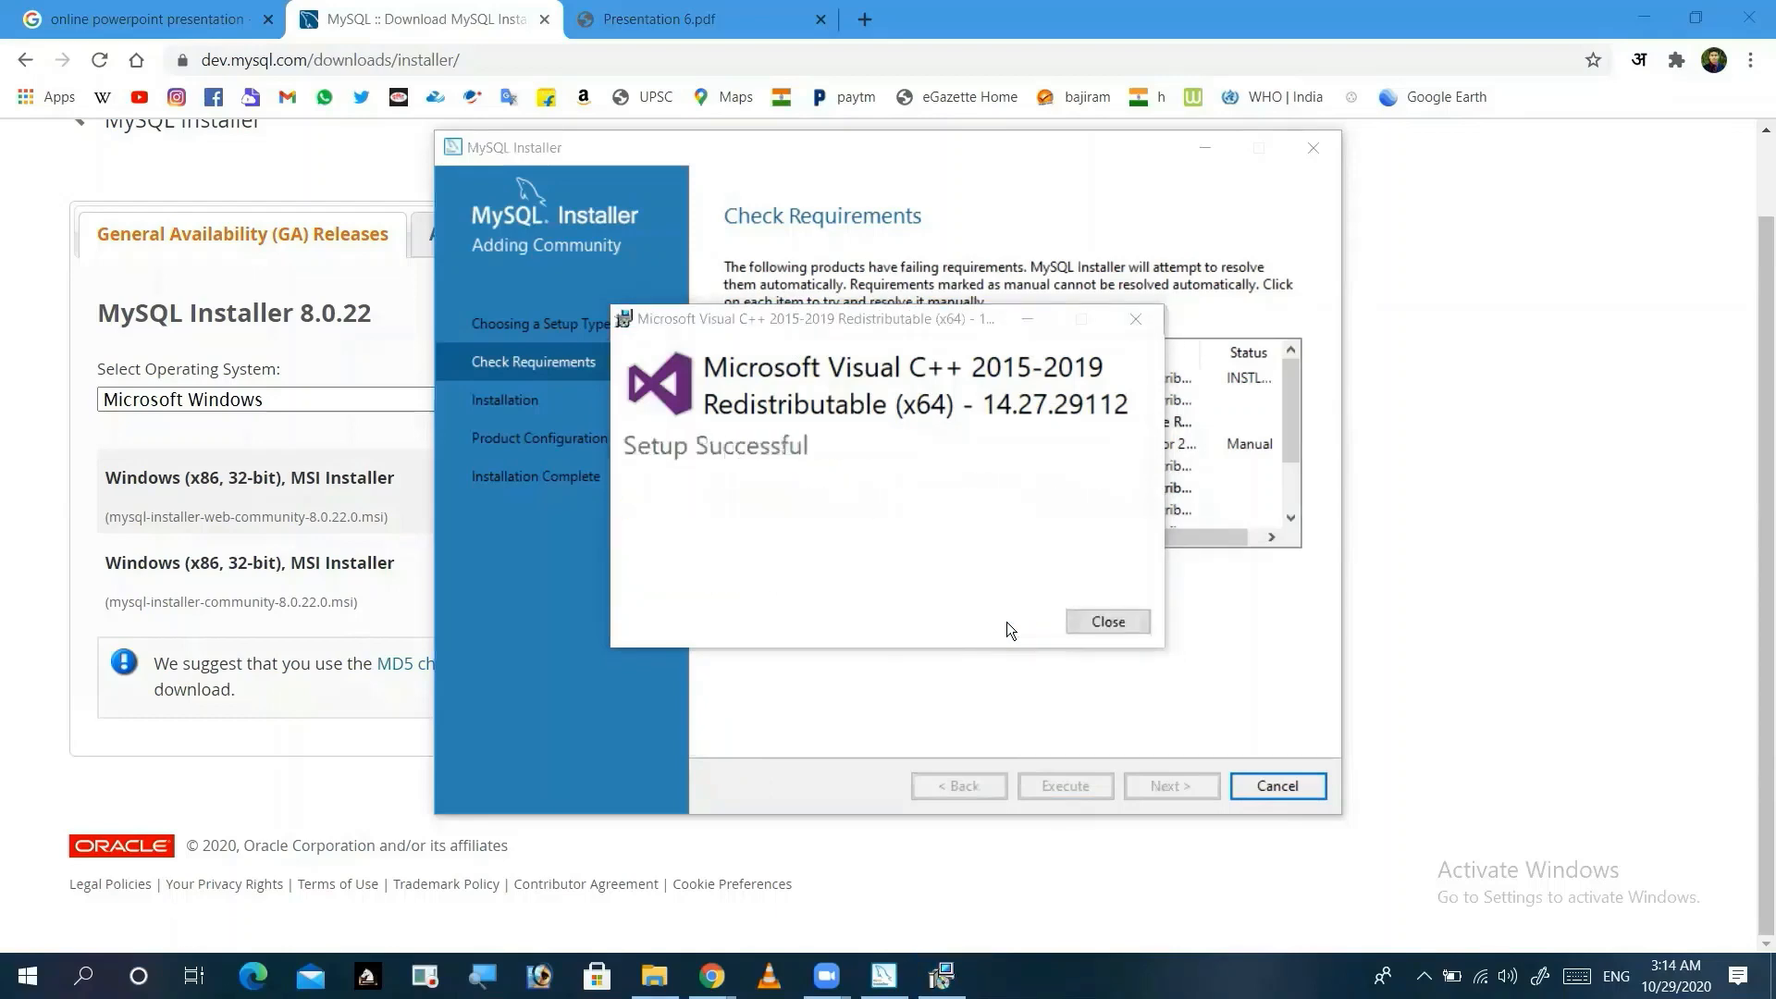
{"action": "left_click", "coordinate": [1087, 621]}
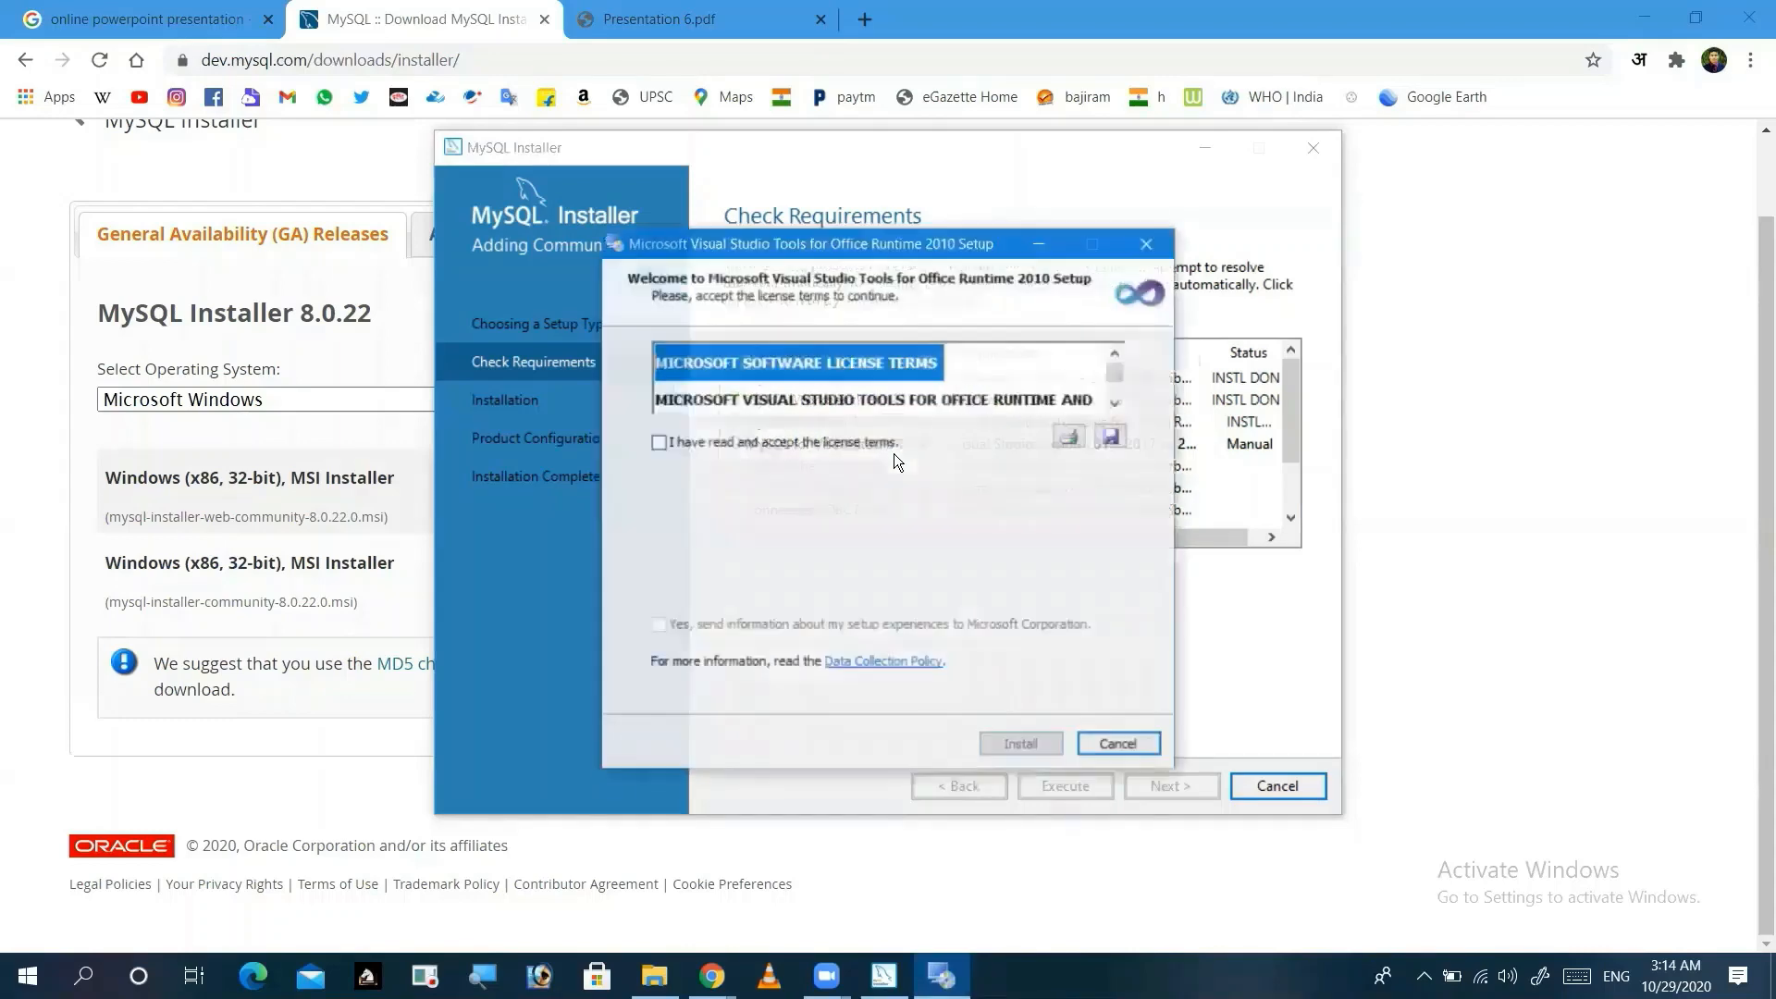
Step: Accept the licence and install Visual Studio Tools for Office Runtime 2010, finishing setup afterwards
{"action": "left_click", "coordinate": [659, 442]}
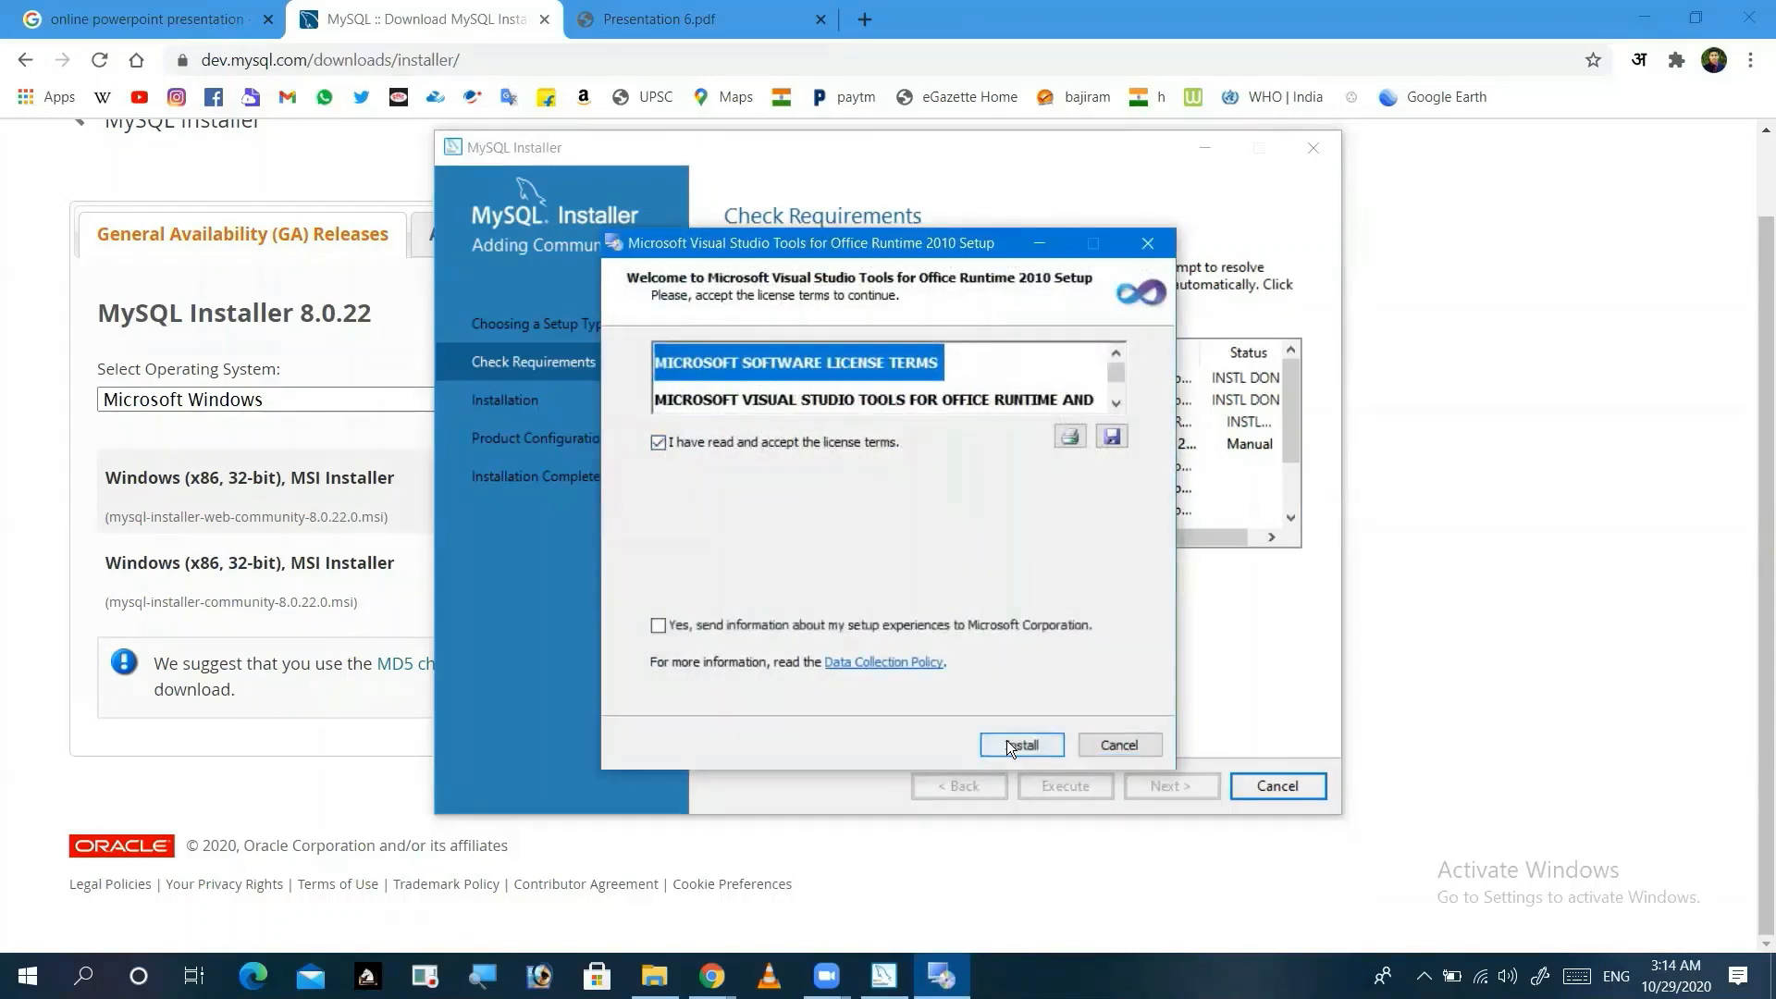
{"action": "left_click", "coordinate": [1008, 745]}
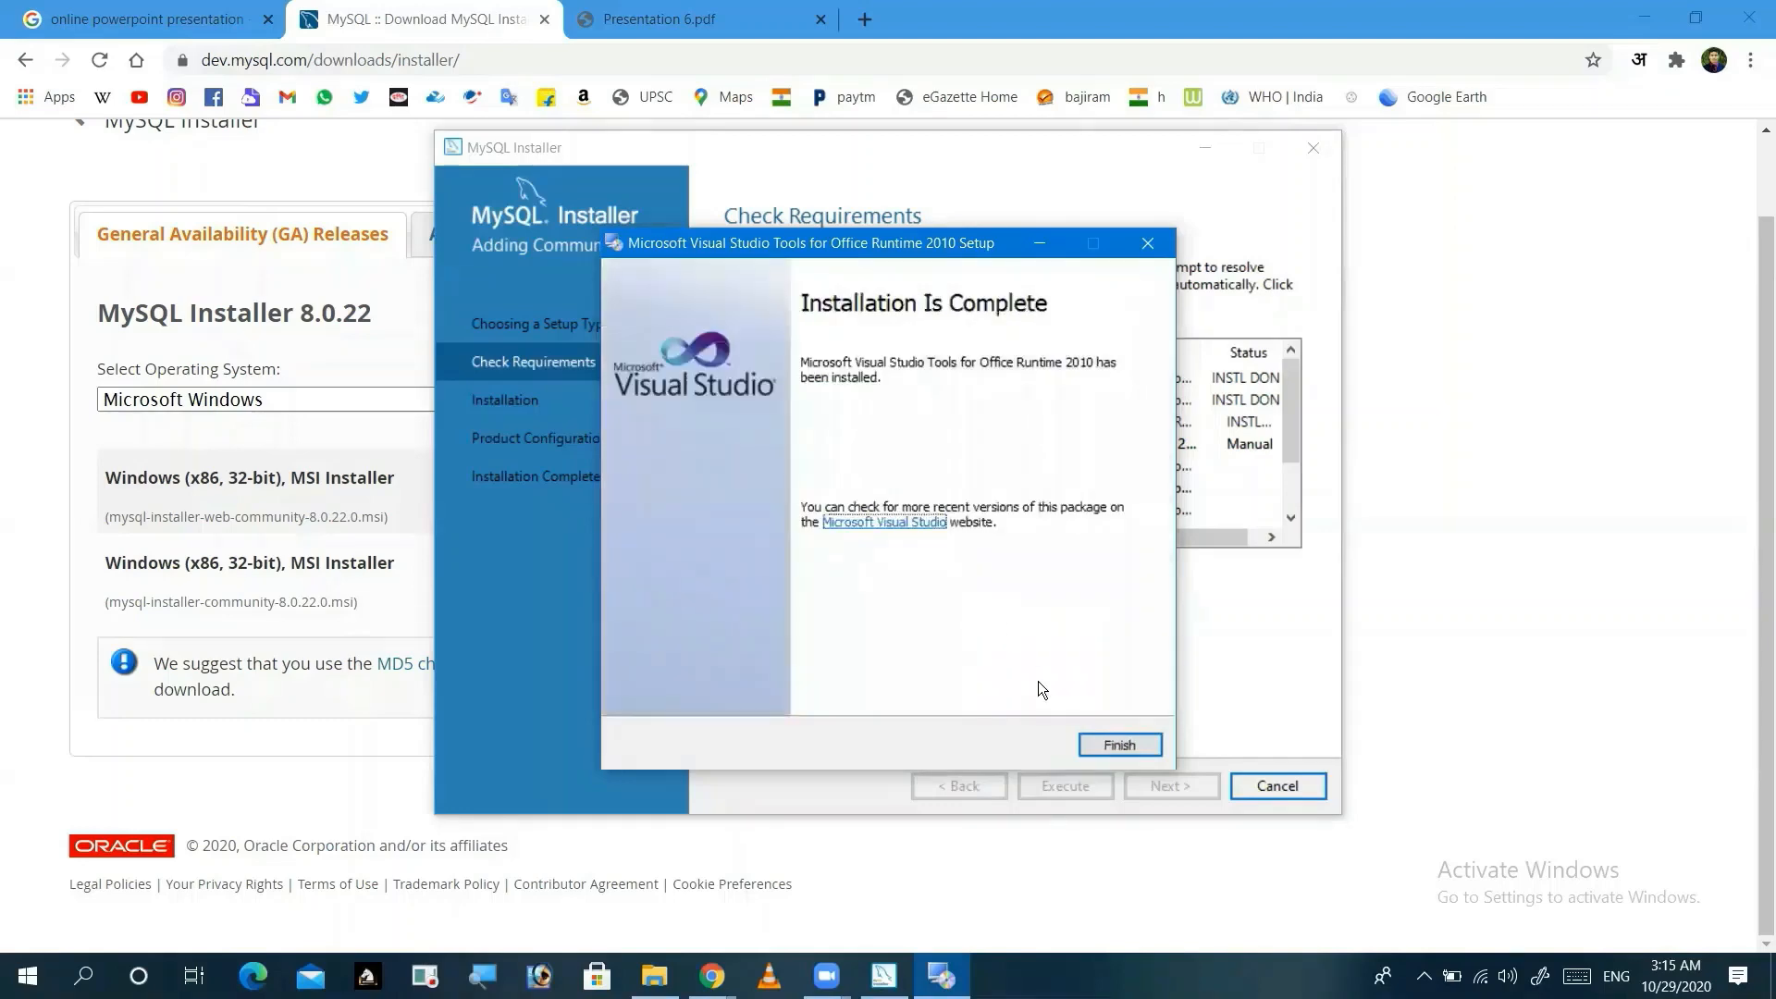
{"action": "left_click", "coordinate": [1119, 745]}
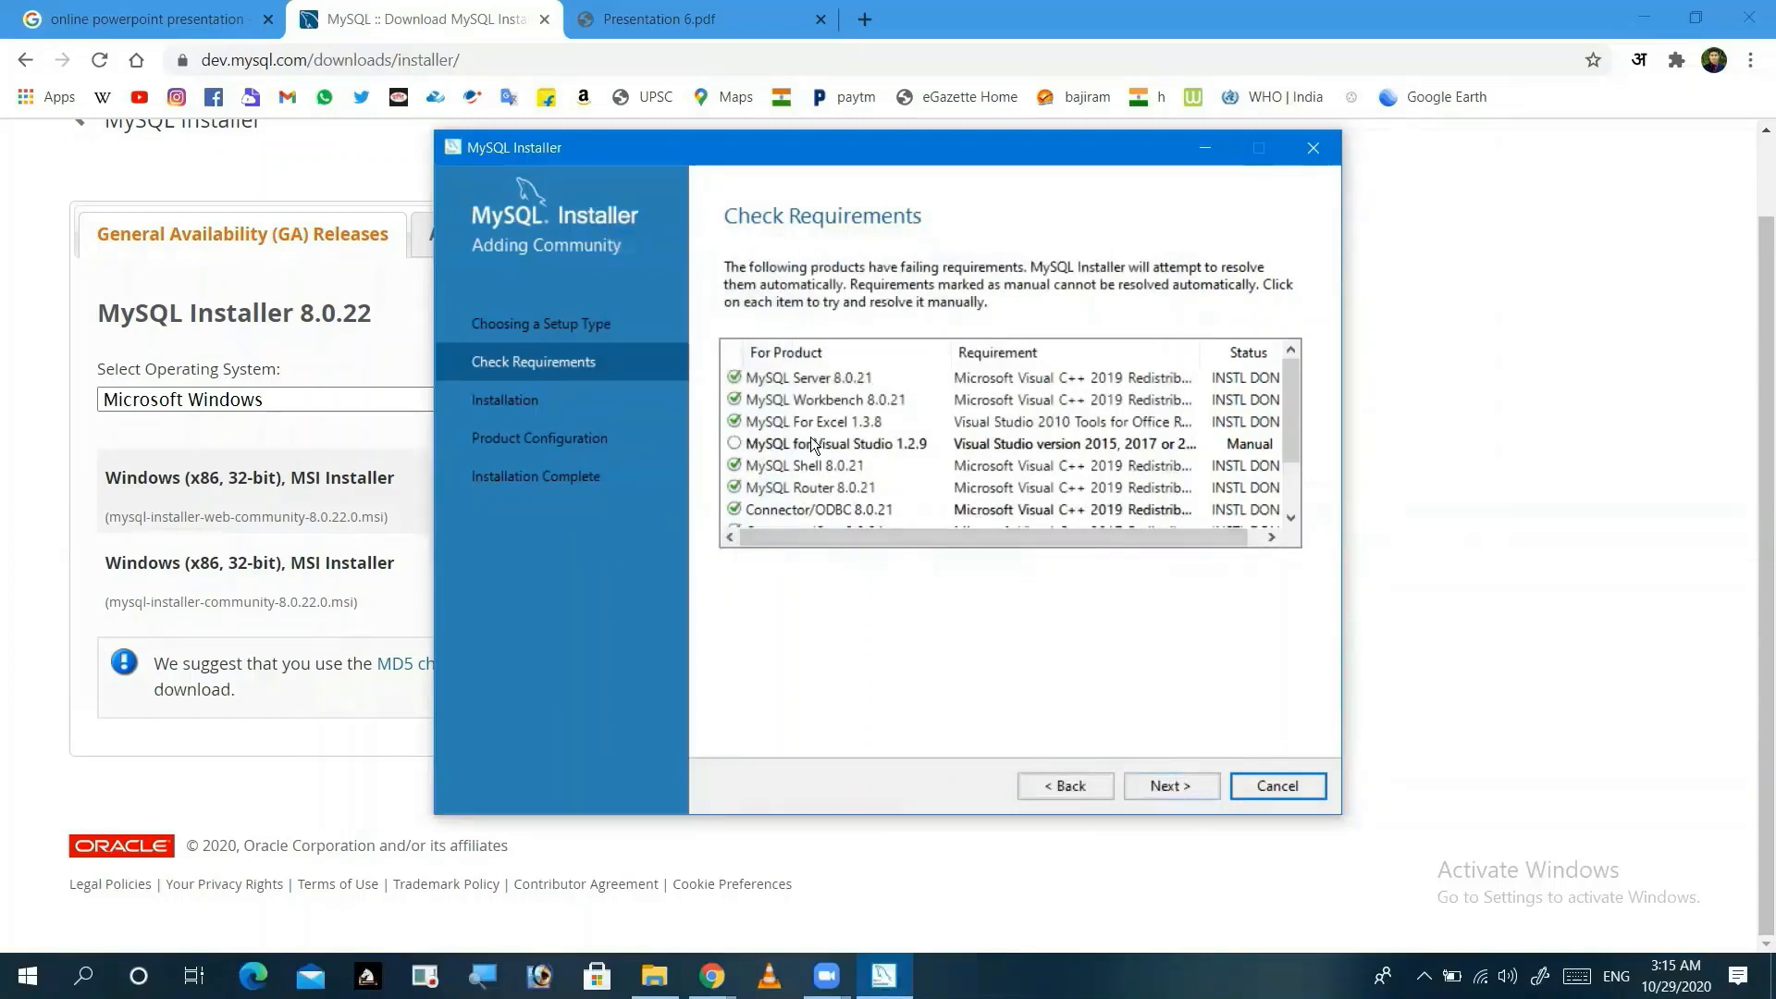
Step: Review the requirements list and proceed to Installation despite unsatisfied requirements
{"action": "scroll", "coordinate": [827, 443], "scroll_direction": "down", "scroll_amount": 1}
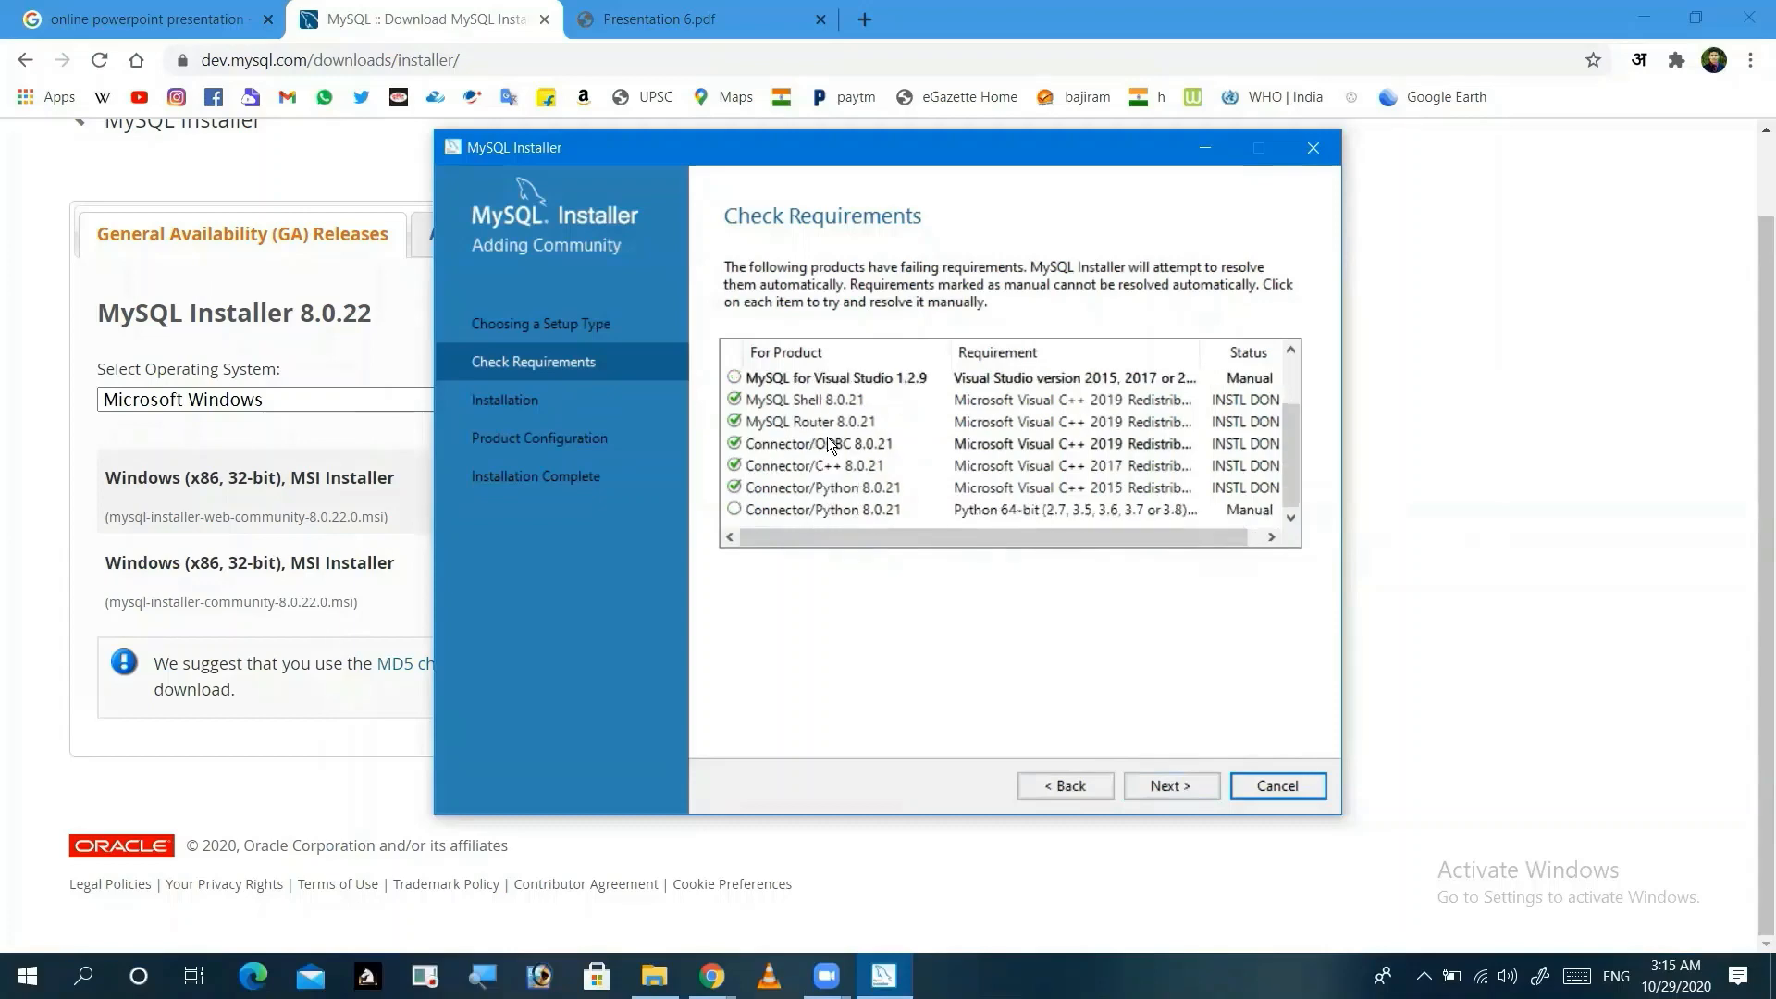
{"action": "scroll", "coordinate": [827, 443], "scroll_direction": "up", "scroll_amount": 1}
{"action": "scroll", "coordinate": [826, 443], "scroll_direction": "down", "scroll_amount": 1}
{"action": "scroll", "coordinate": [851, 485], "scroll_direction": "up", "scroll_amount": 1}
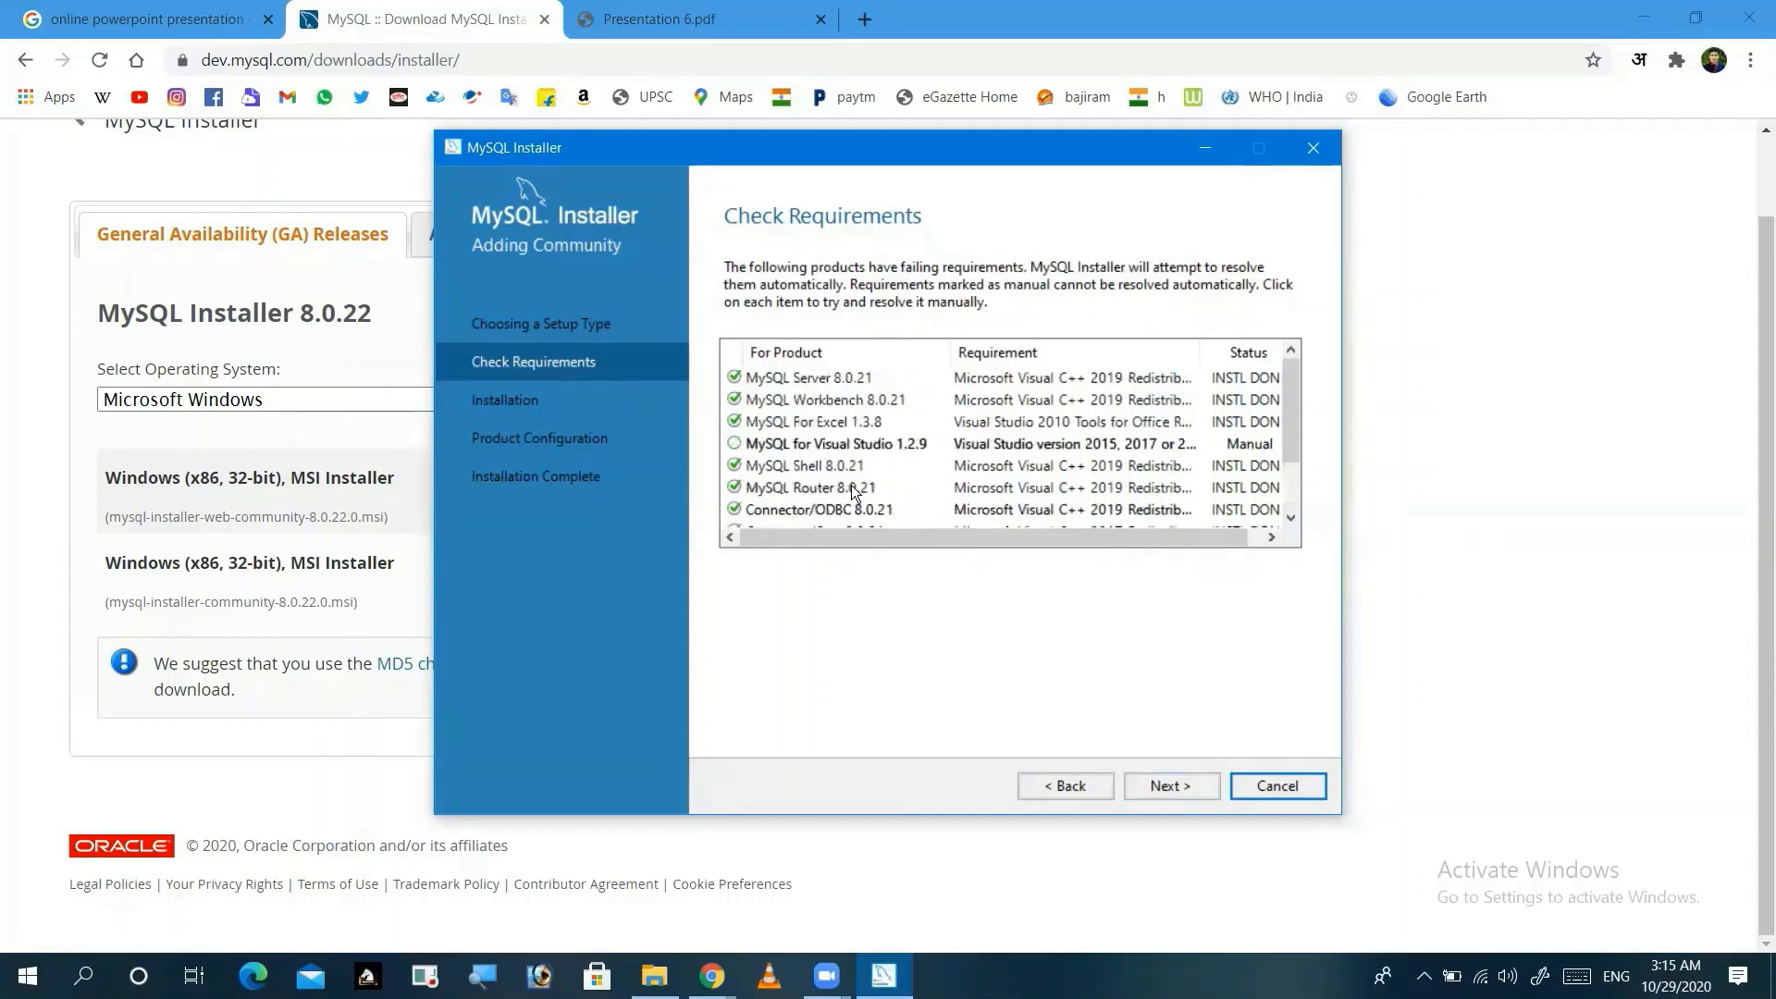
{"action": "left_click", "coordinate": [1163, 786]}
{"action": "left_click", "coordinate": [1061, 590]}
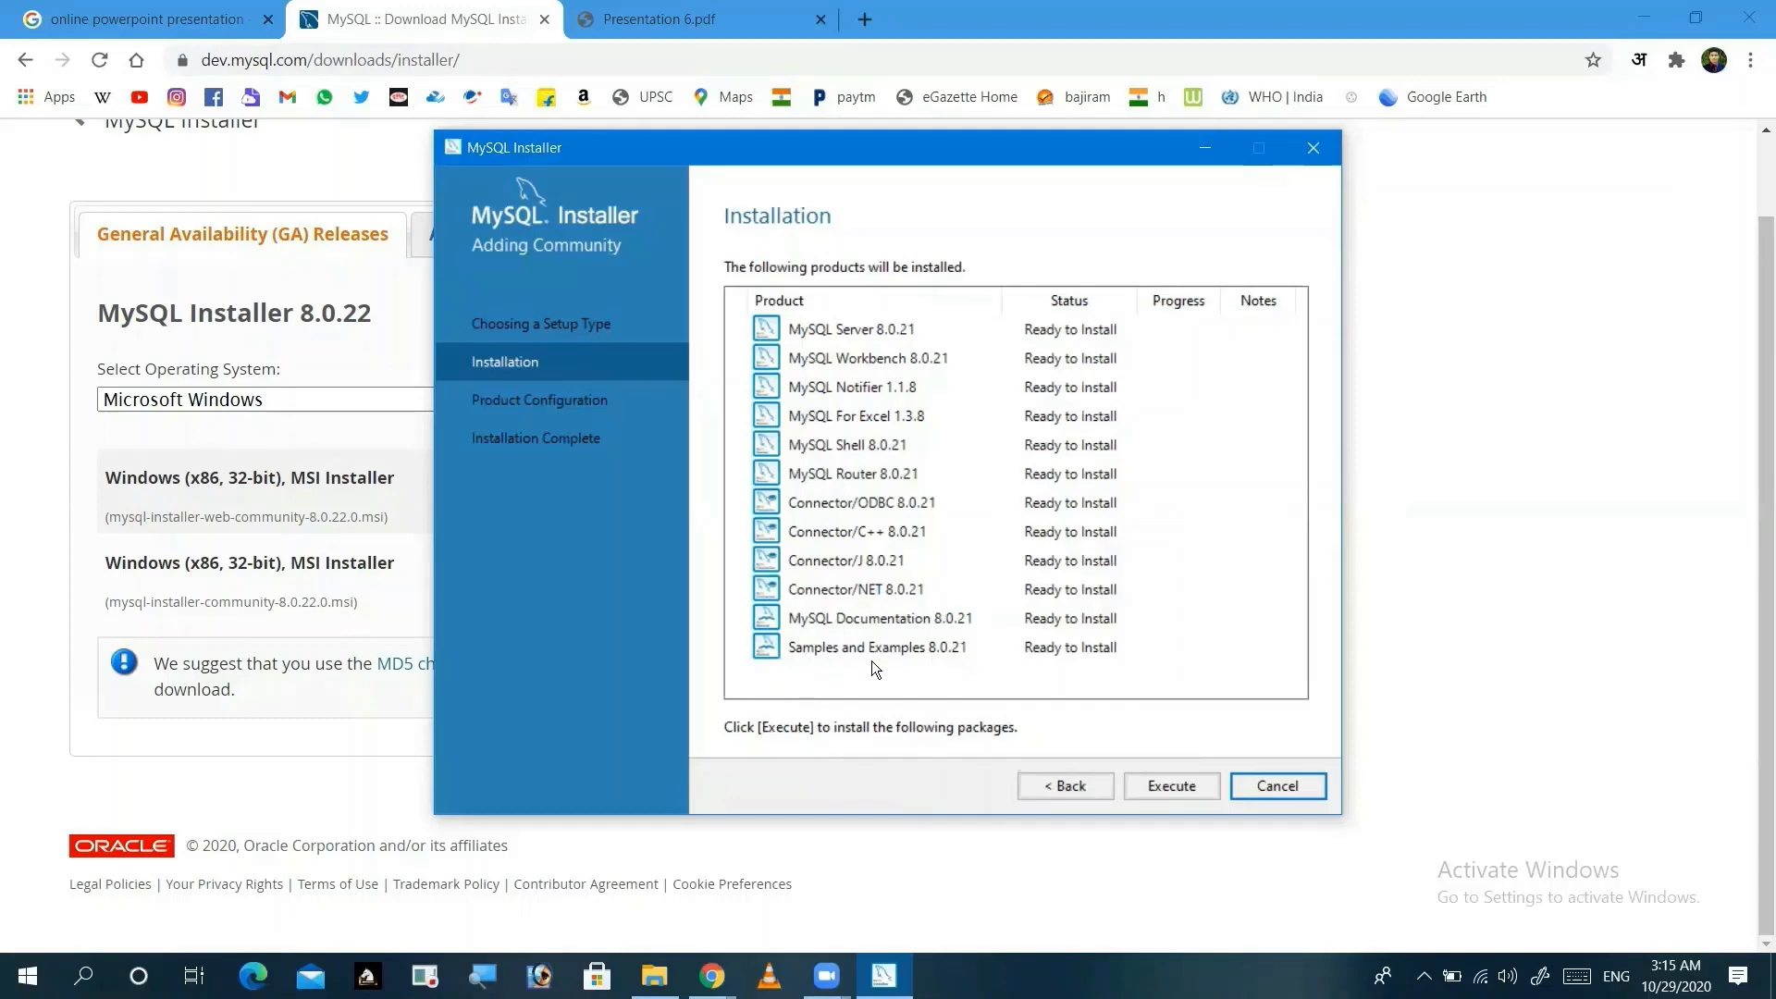
Step: Install all twelve MySQL 8.0.21 products and advance to Product Configuration
{"action": "left_click", "coordinate": [1173, 785]}
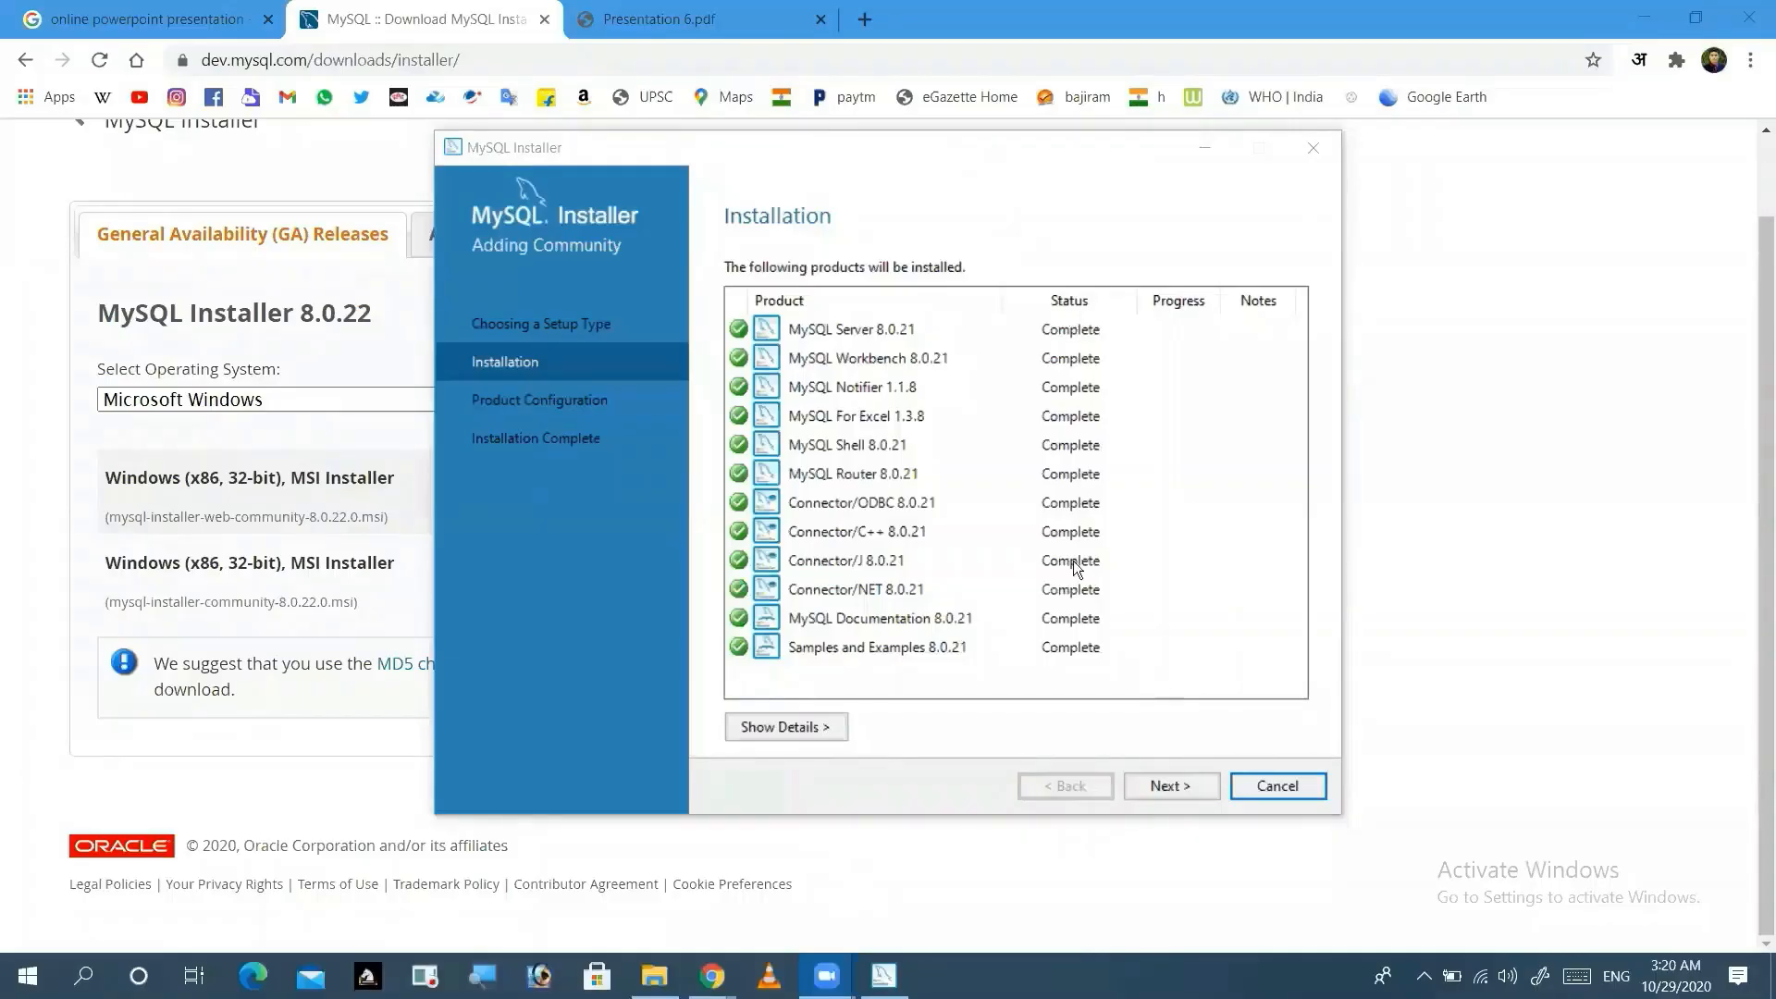
{"action": "left_click", "coordinate": [1176, 786]}
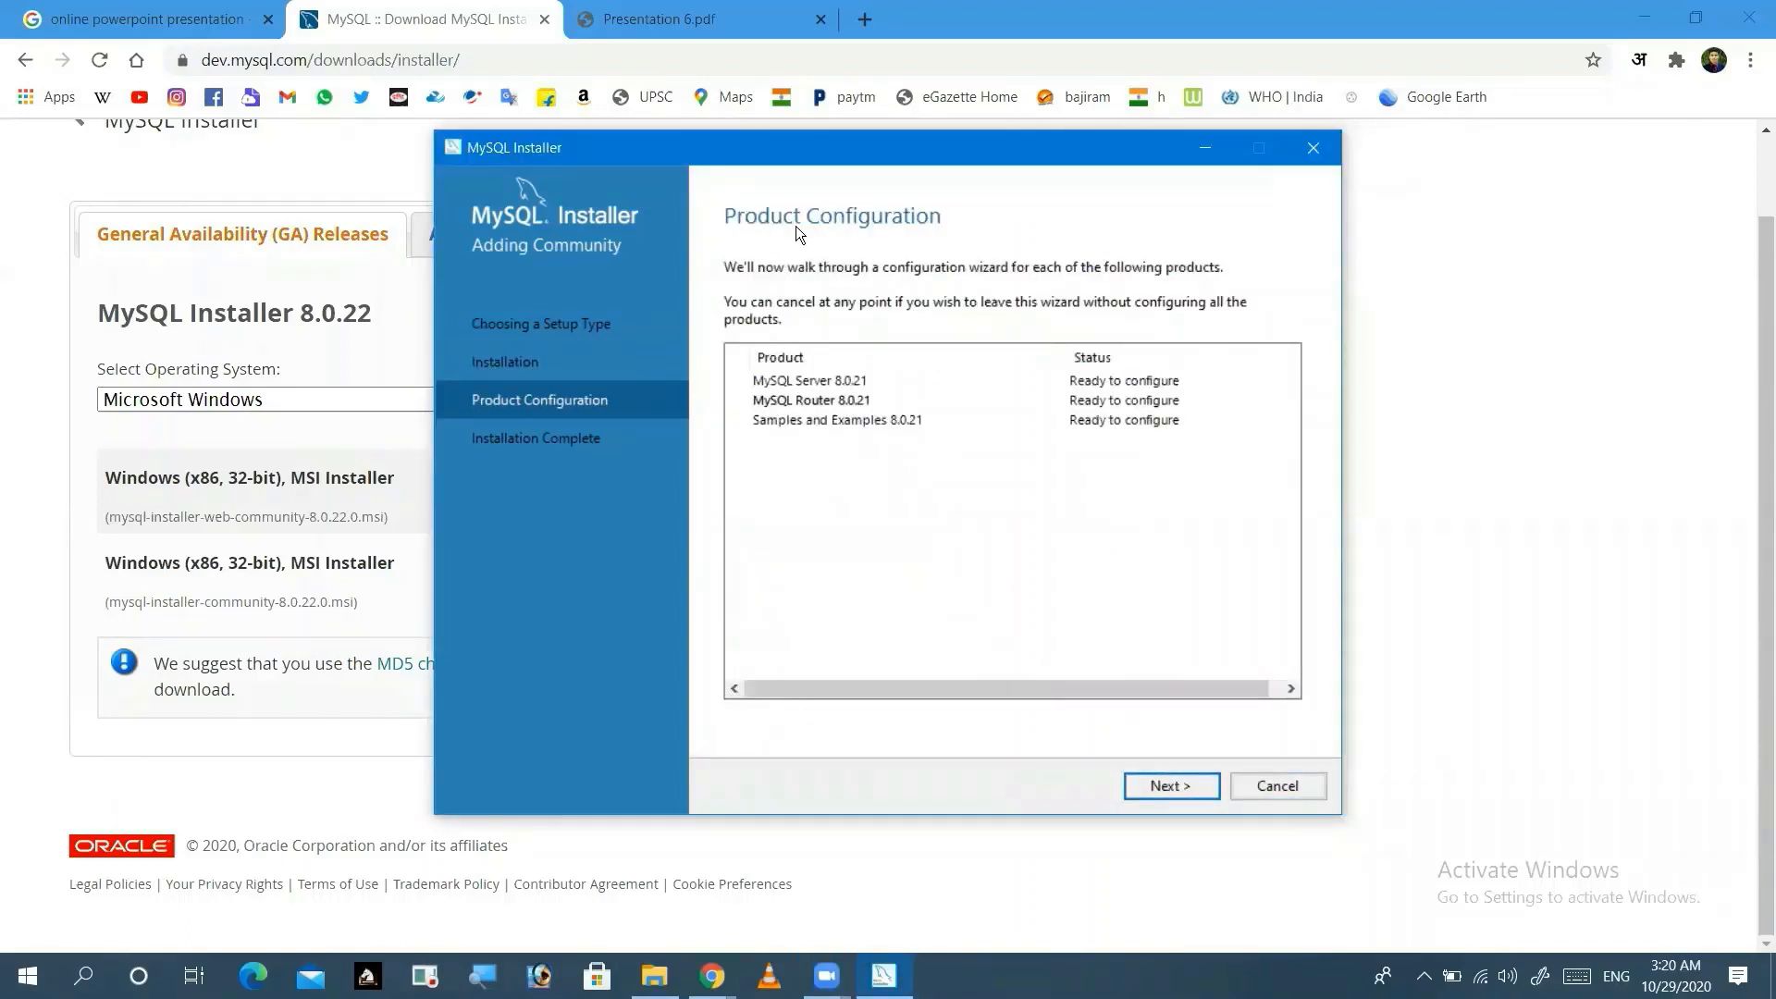
Step: Keep standalone mode, Development Computer on port 3306, and strong password encryption
{"action": "left_click", "coordinate": [1167, 782]}
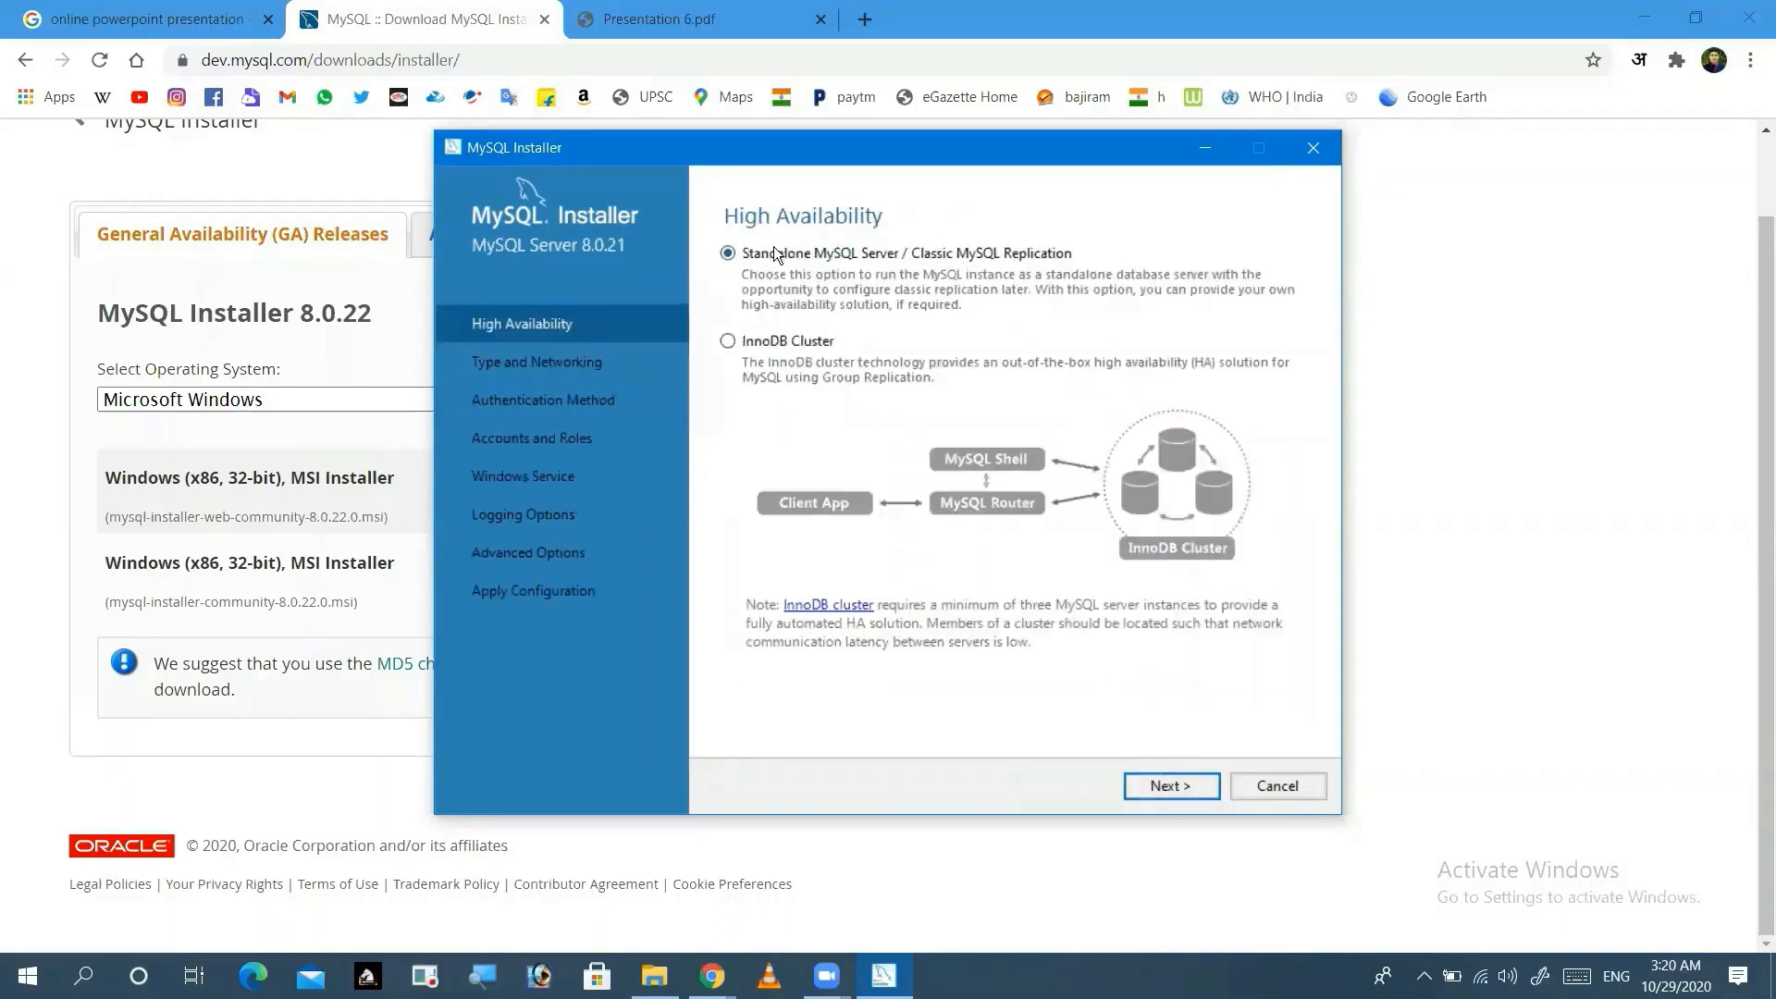
{"action": "left_click", "coordinate": [1171, 786]}
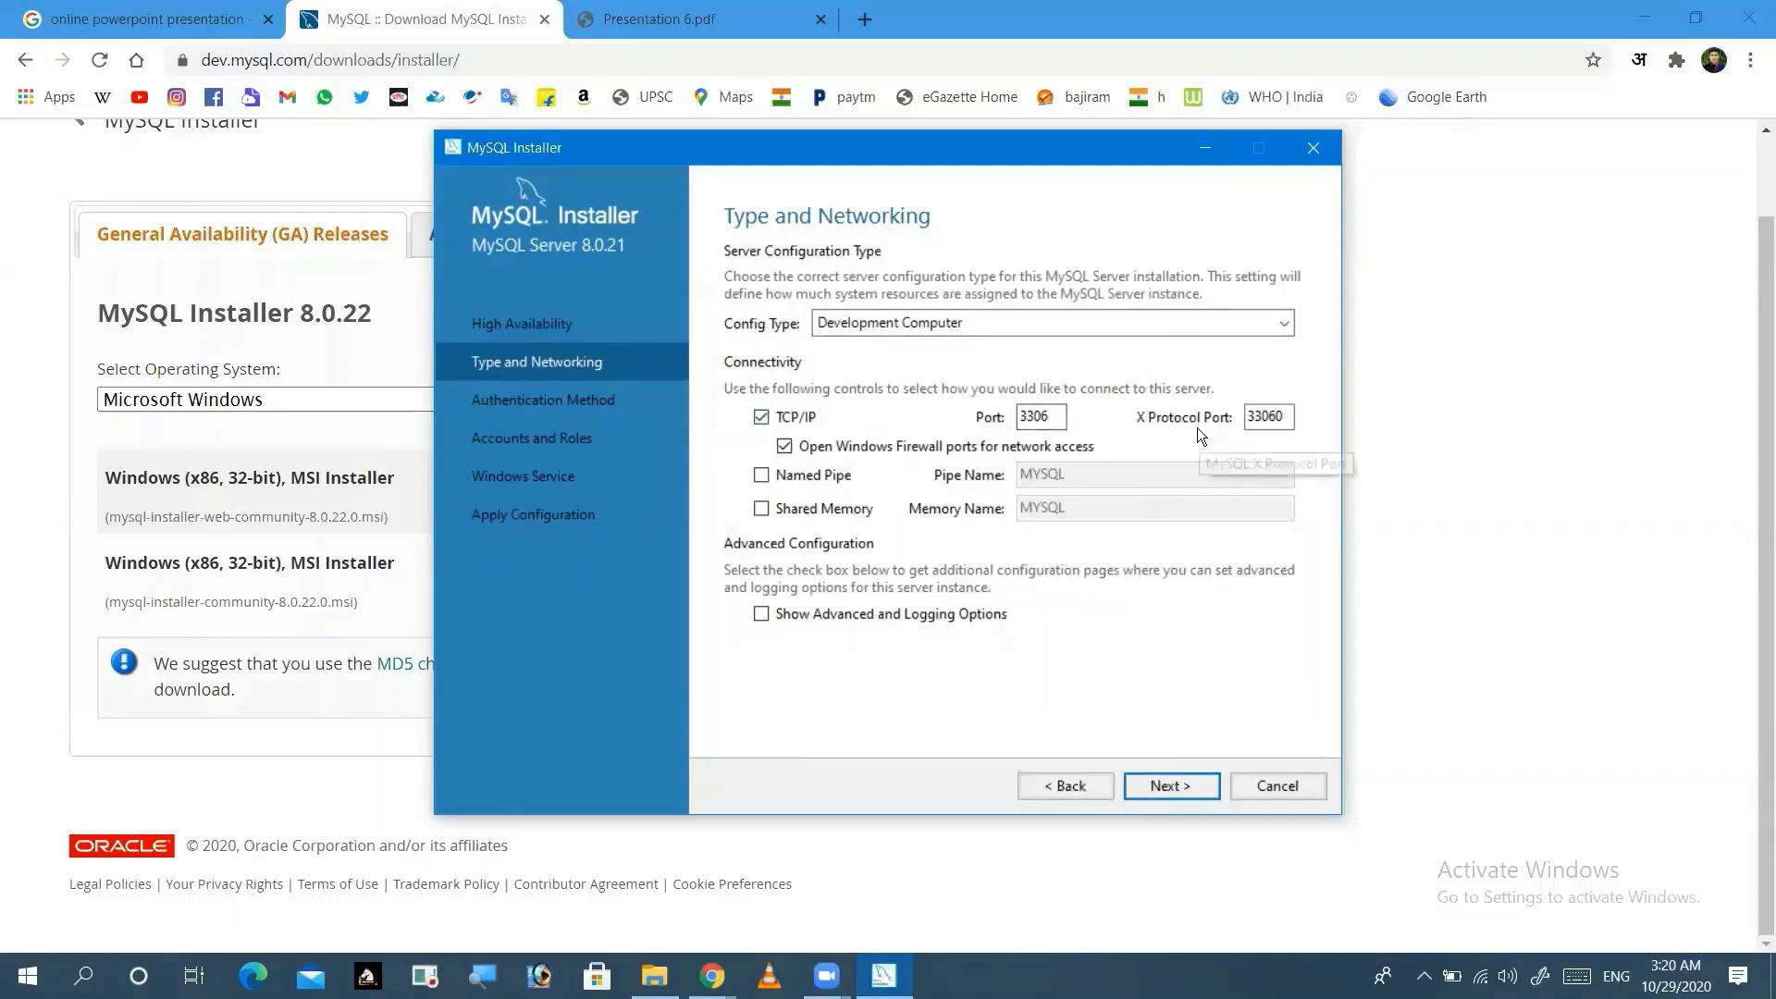
{"action": "left_click", "coordinate": [1162, 792]}
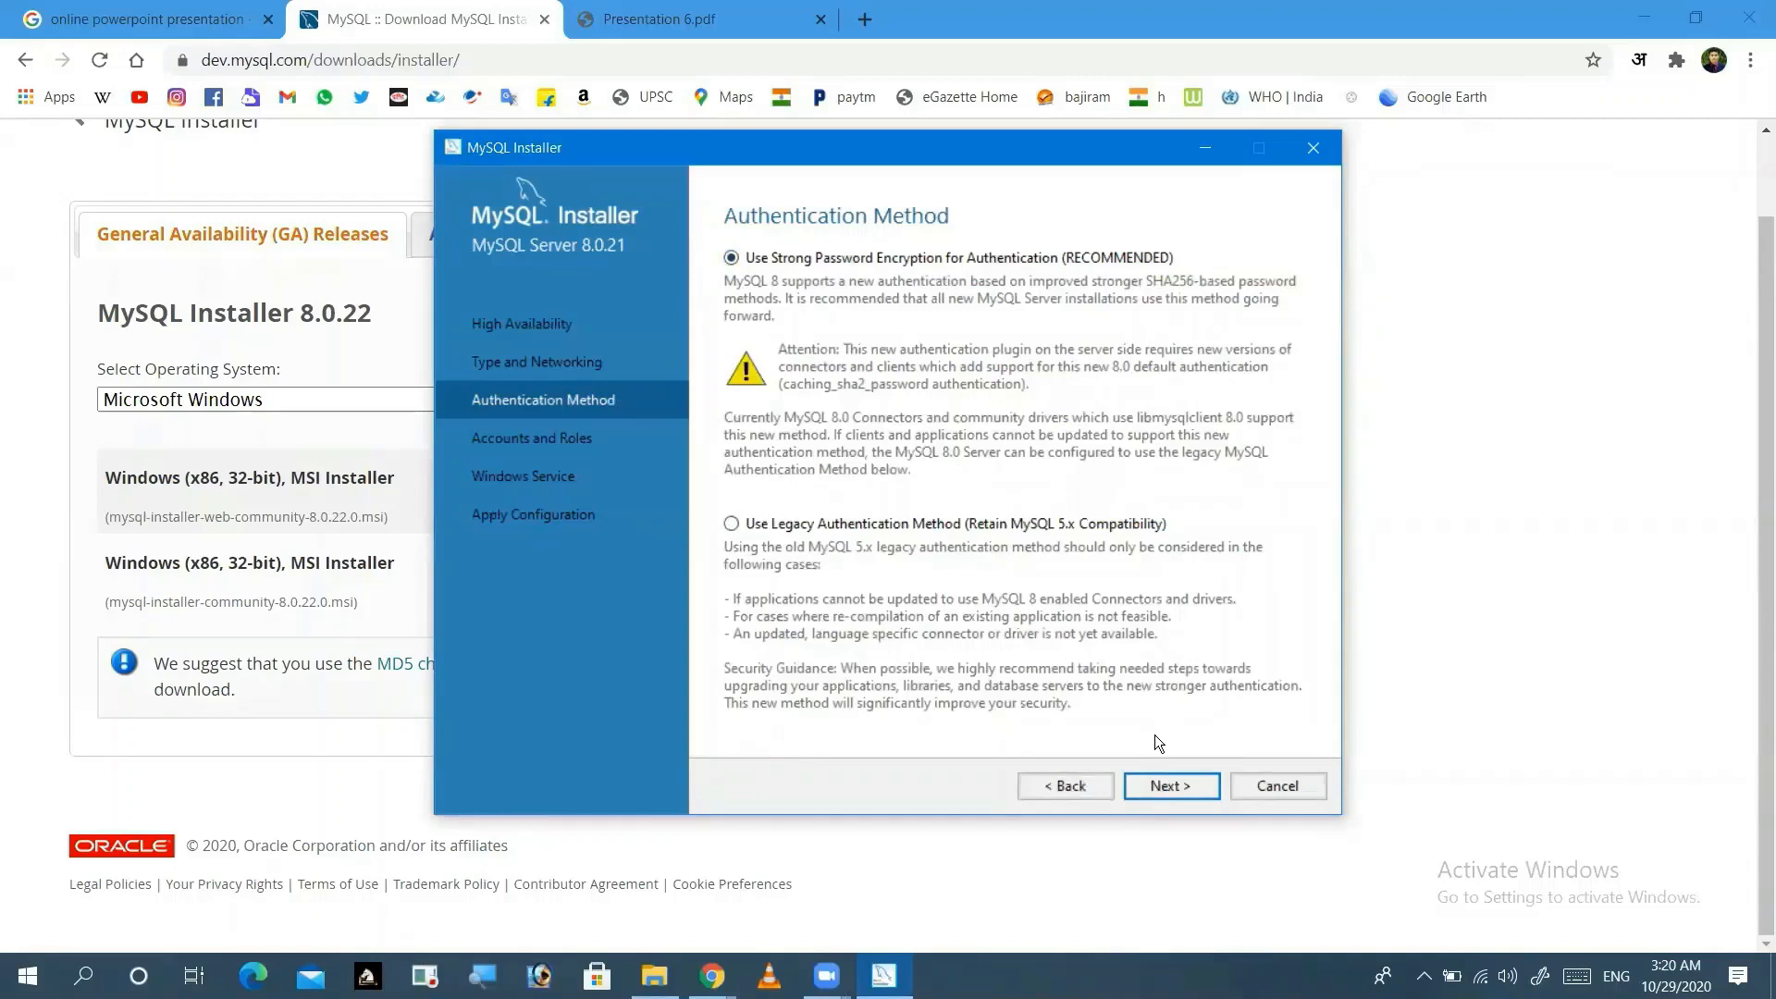
{"action": "left_click", "coordinate": [1167, 781]}
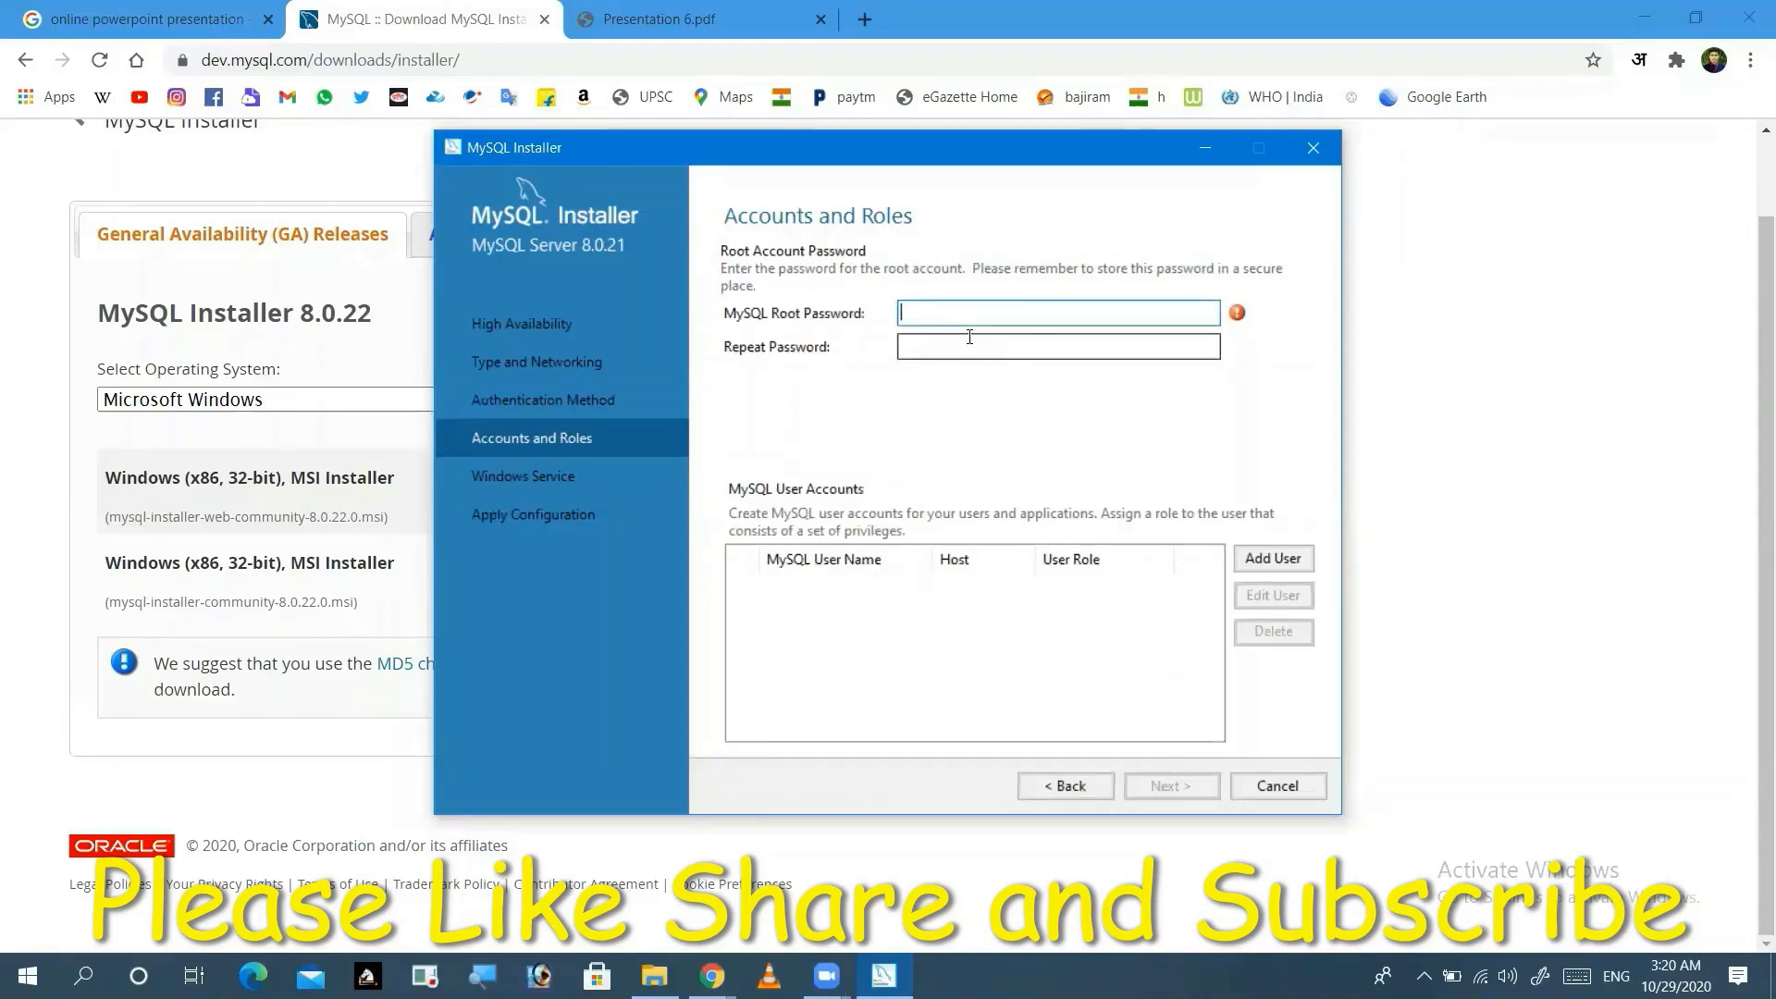
Step: Enter the root account password and repeat it in the confirmation field
{"action": "type", "text": "••"}
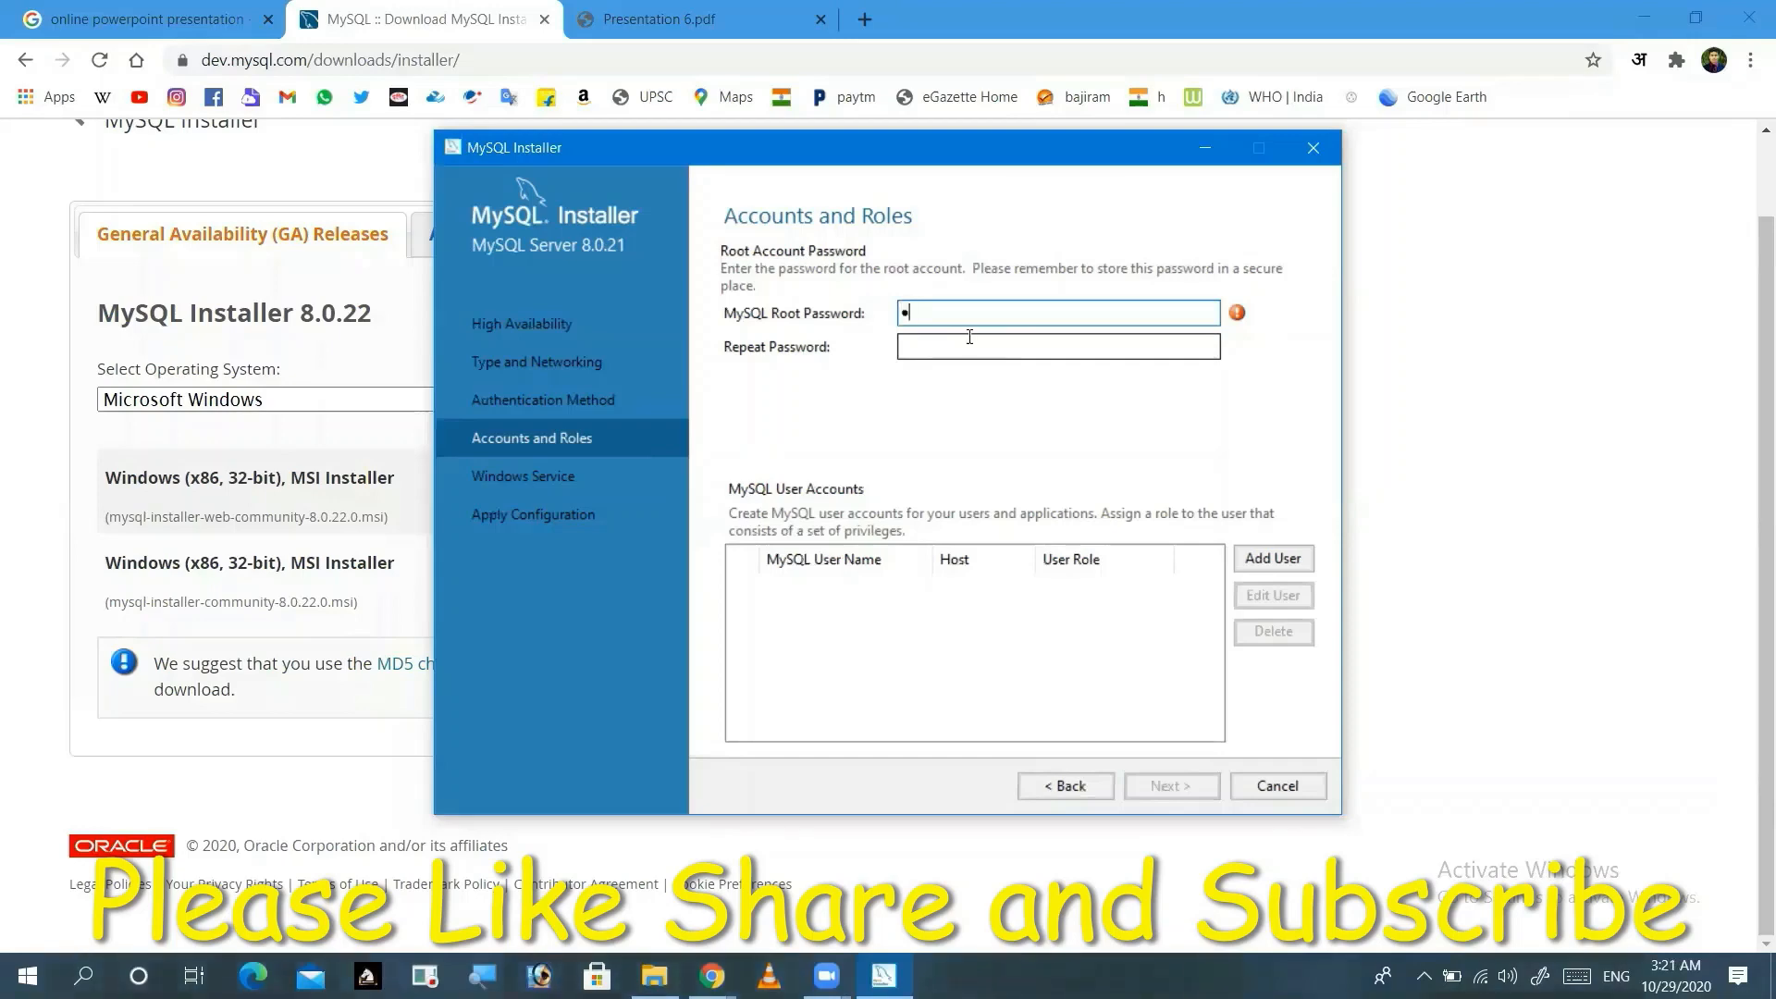
{"action": "type", "text": "••••"}
{"action": "left_click", "coordinate": [971, 352]}
{"action": "type", "text": "••••"}
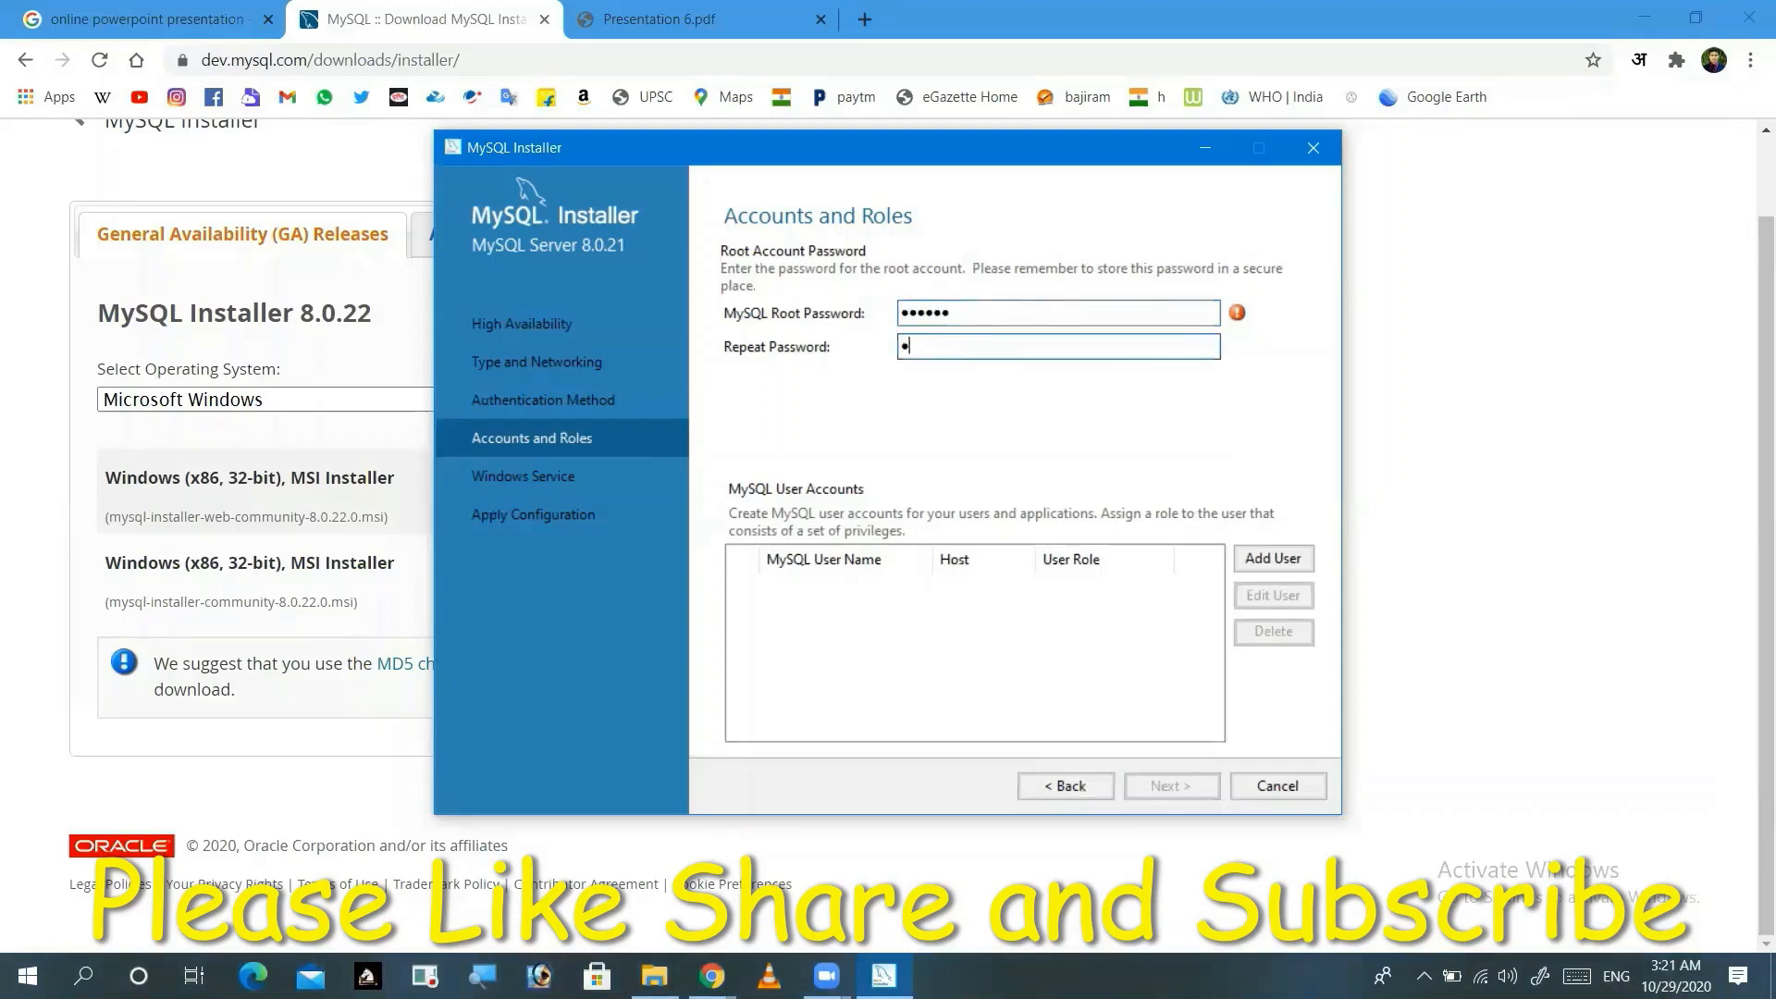
{"action": "type", "text": "•"}
Step: Add a new MySQL user account with the DB Admin role and enter its user name
{"action": "left_click", "coordinate": [1273, 558]}
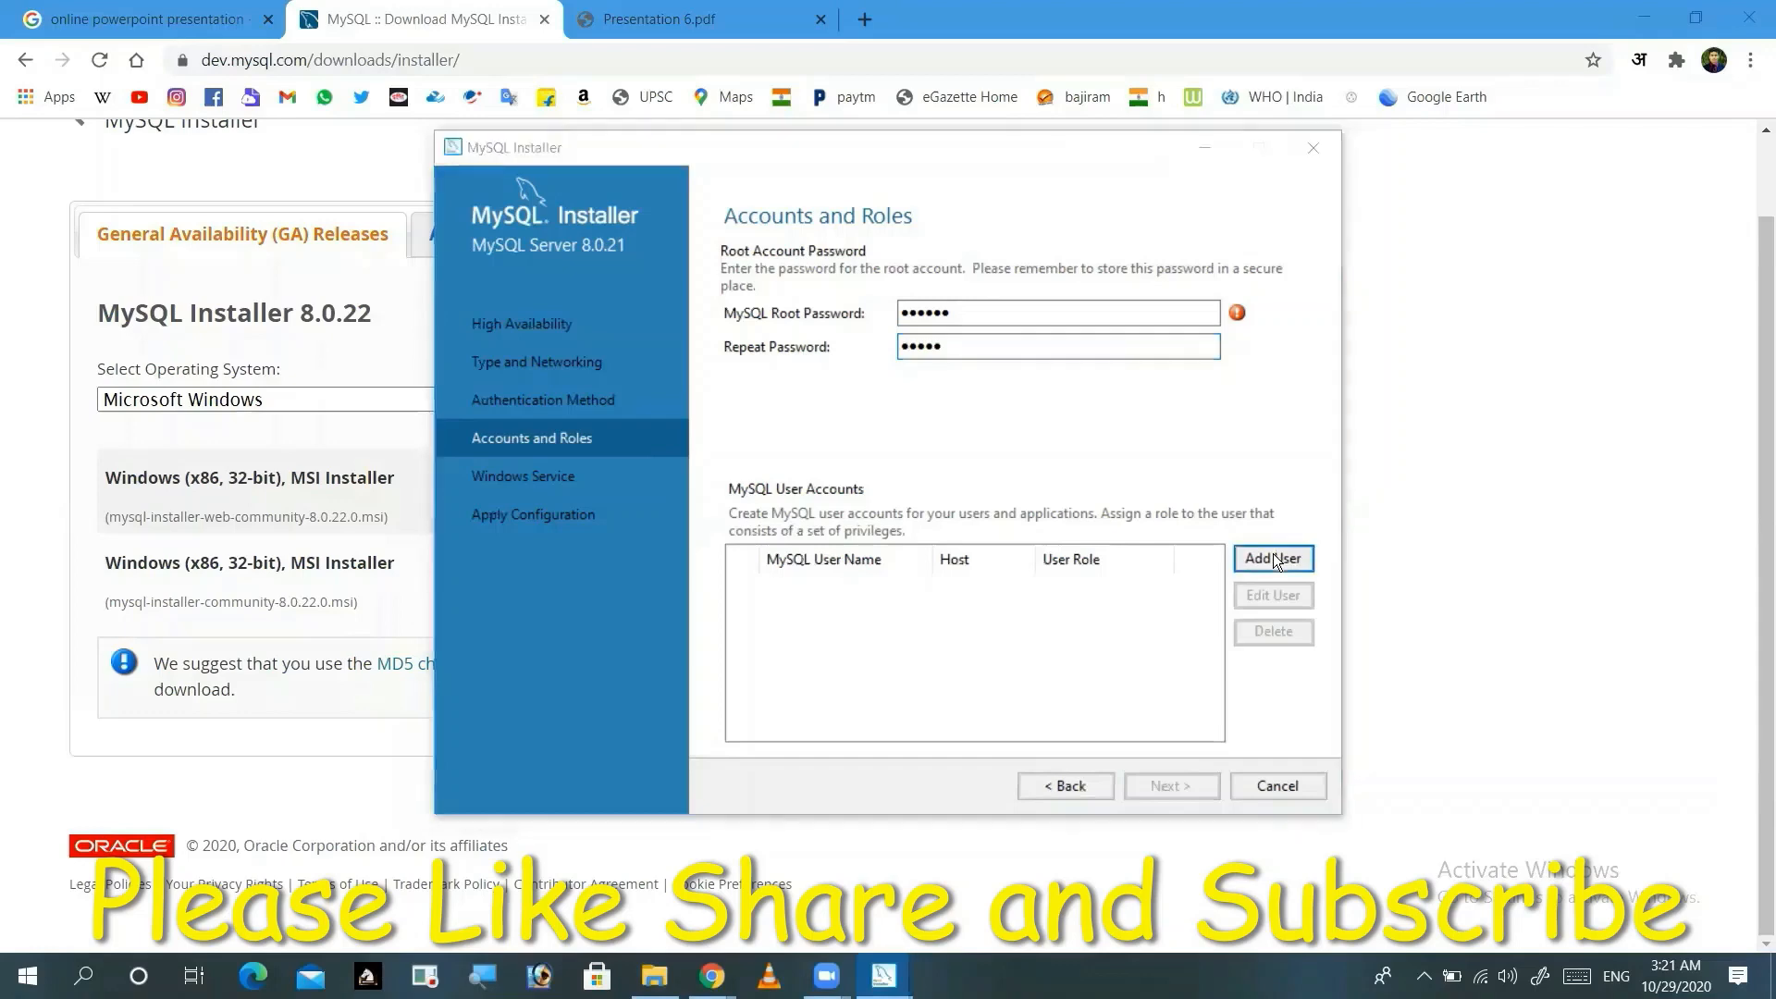
{"action": "type", "text": "chada"}
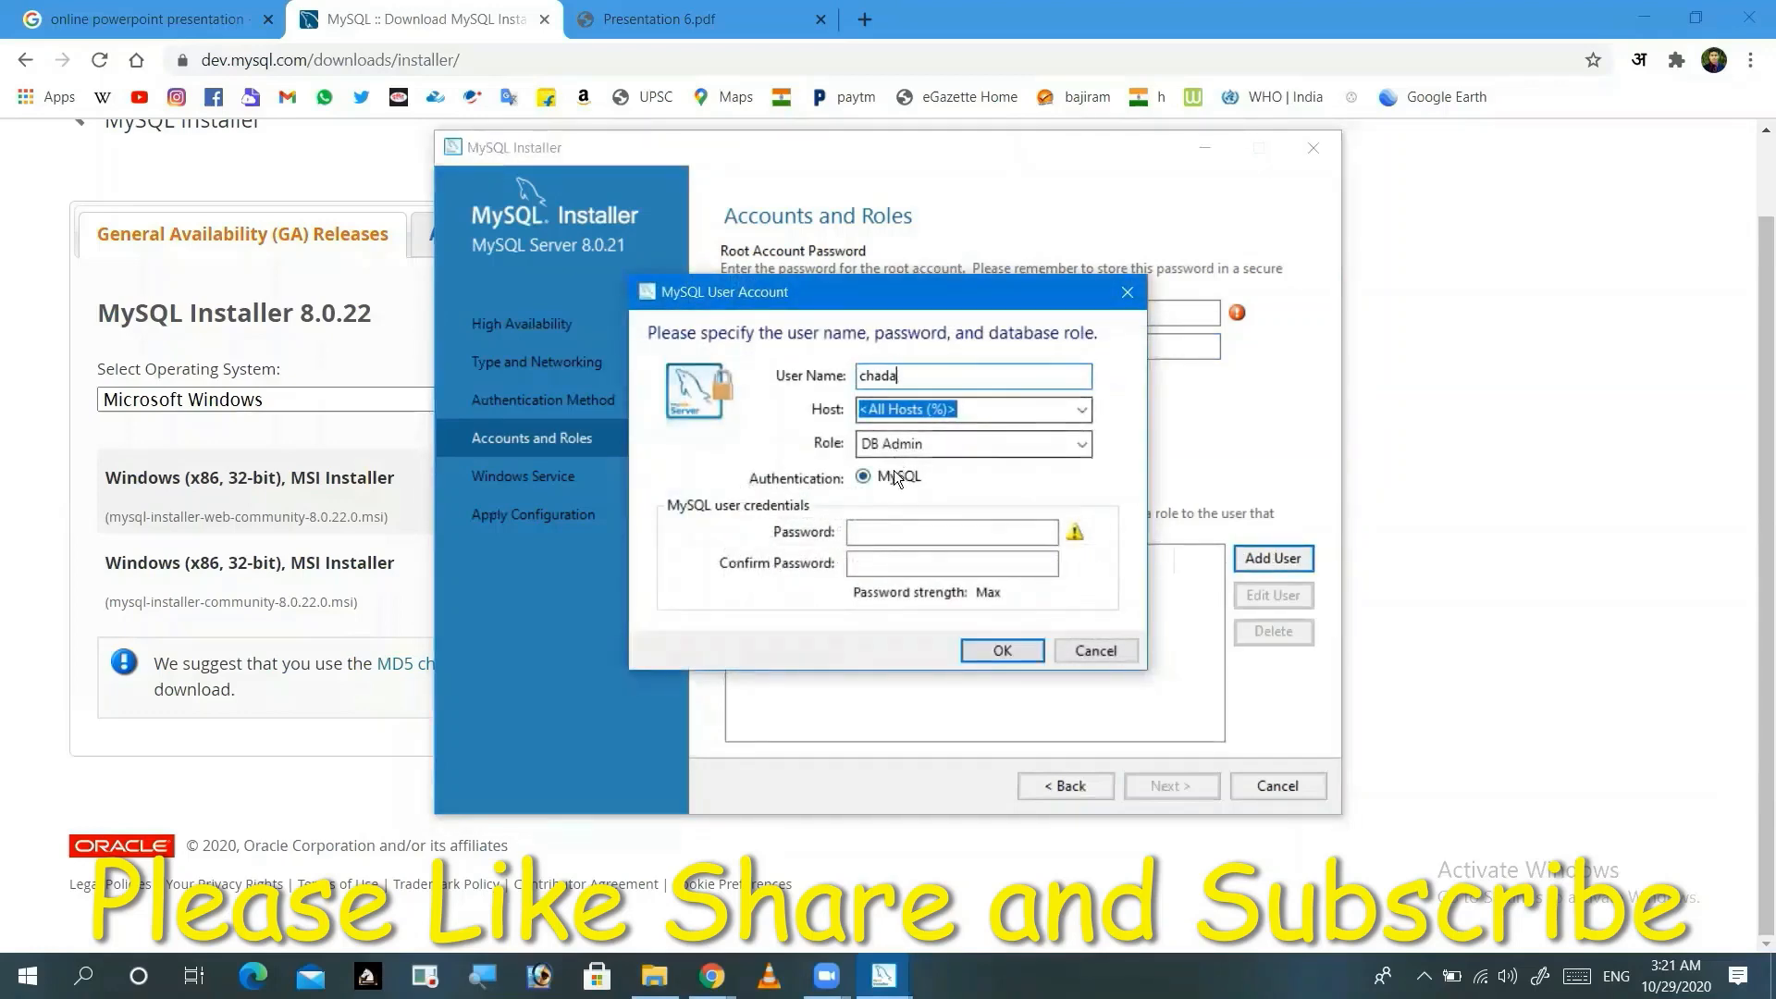
{"action": "key", "text": "BackSpace"}
{"action": "key", "text": "BackSpace"}
{"action": "key", "text": "BackSpace"}
{"action": "key", "text": "BackSpace"}
{"action": "key", "text": "BackSpace"}
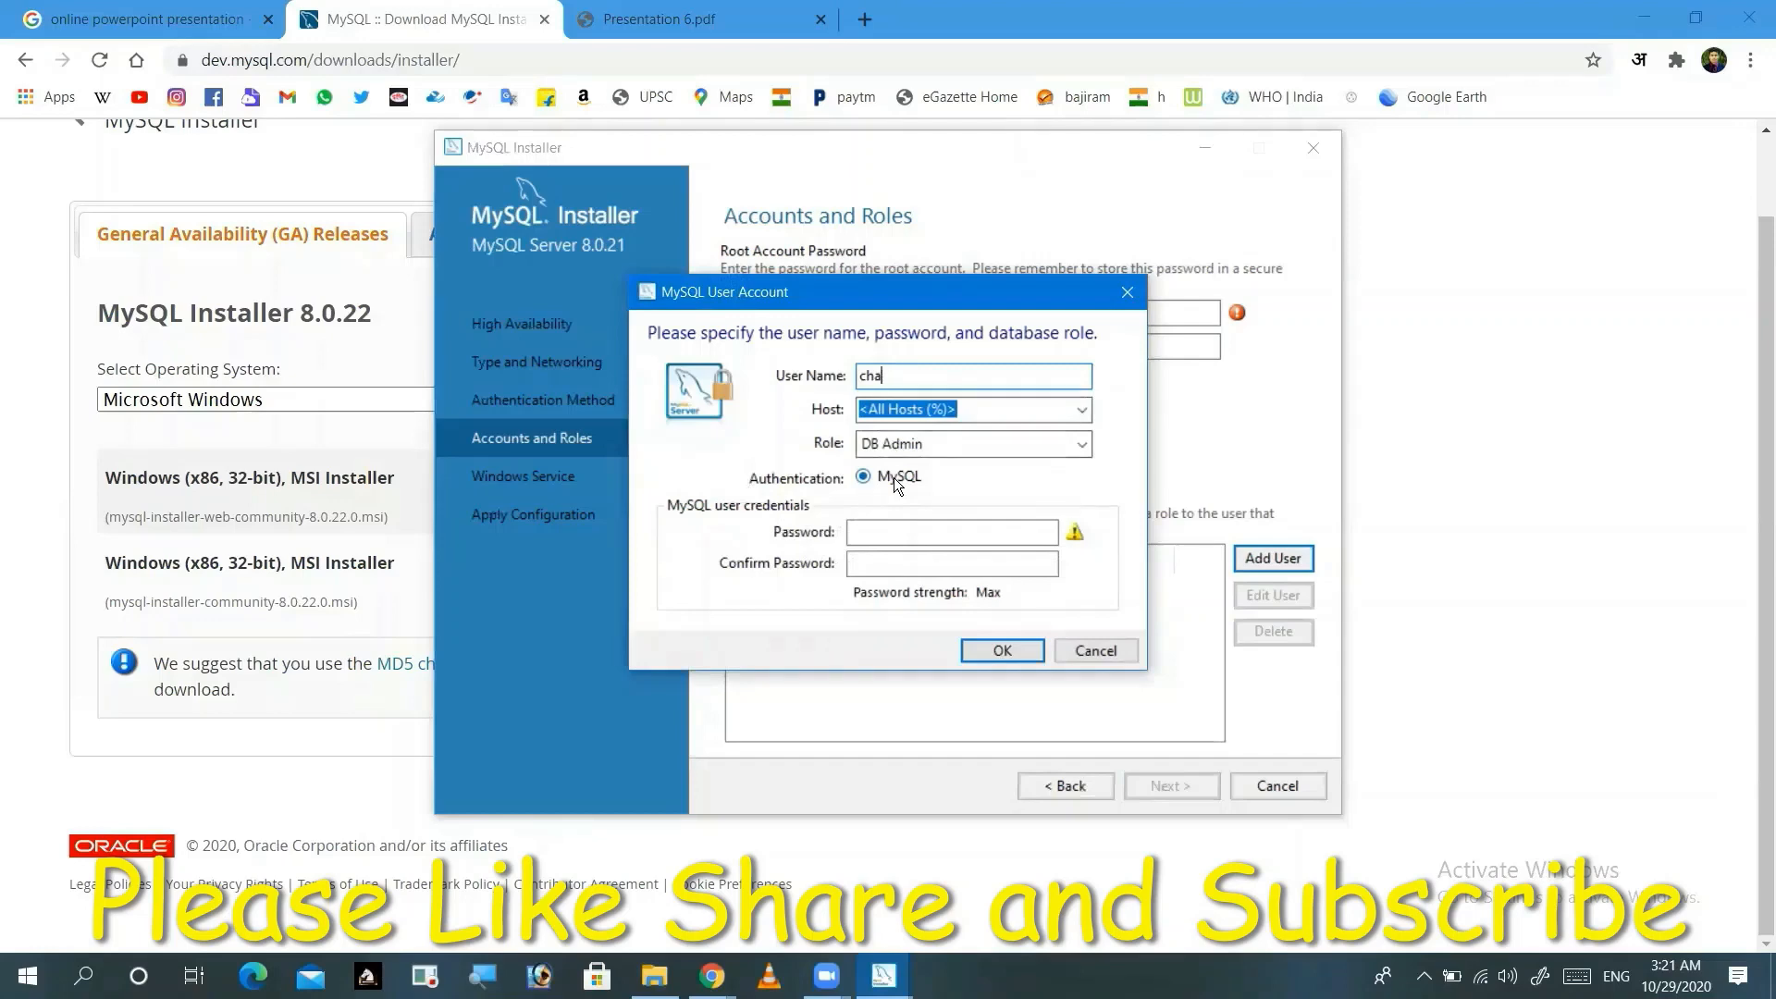
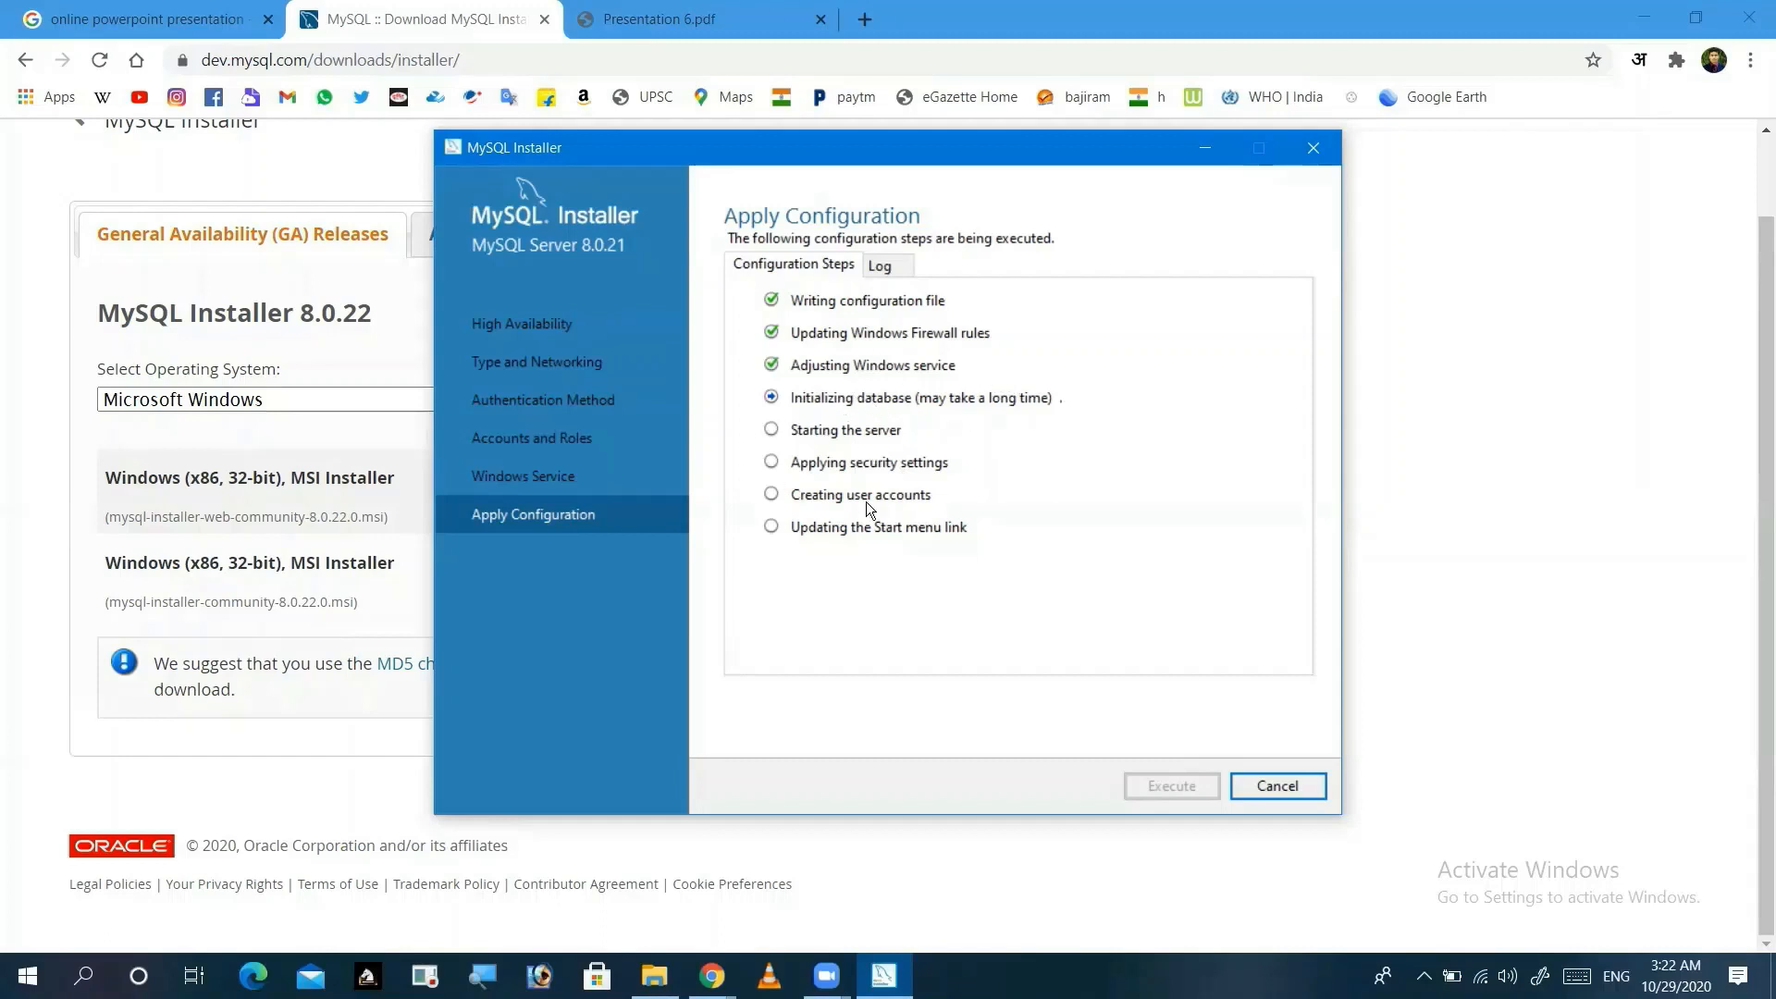
Step: Review the configuration log, then return to Configuration Steps until all eight steps complete
{"action": "left_click", "coordinate": [878, 264]}
{"action": "scroll", "coordinate": [926, 435], "scroll_direction": "down", "scroll_amount": 10}
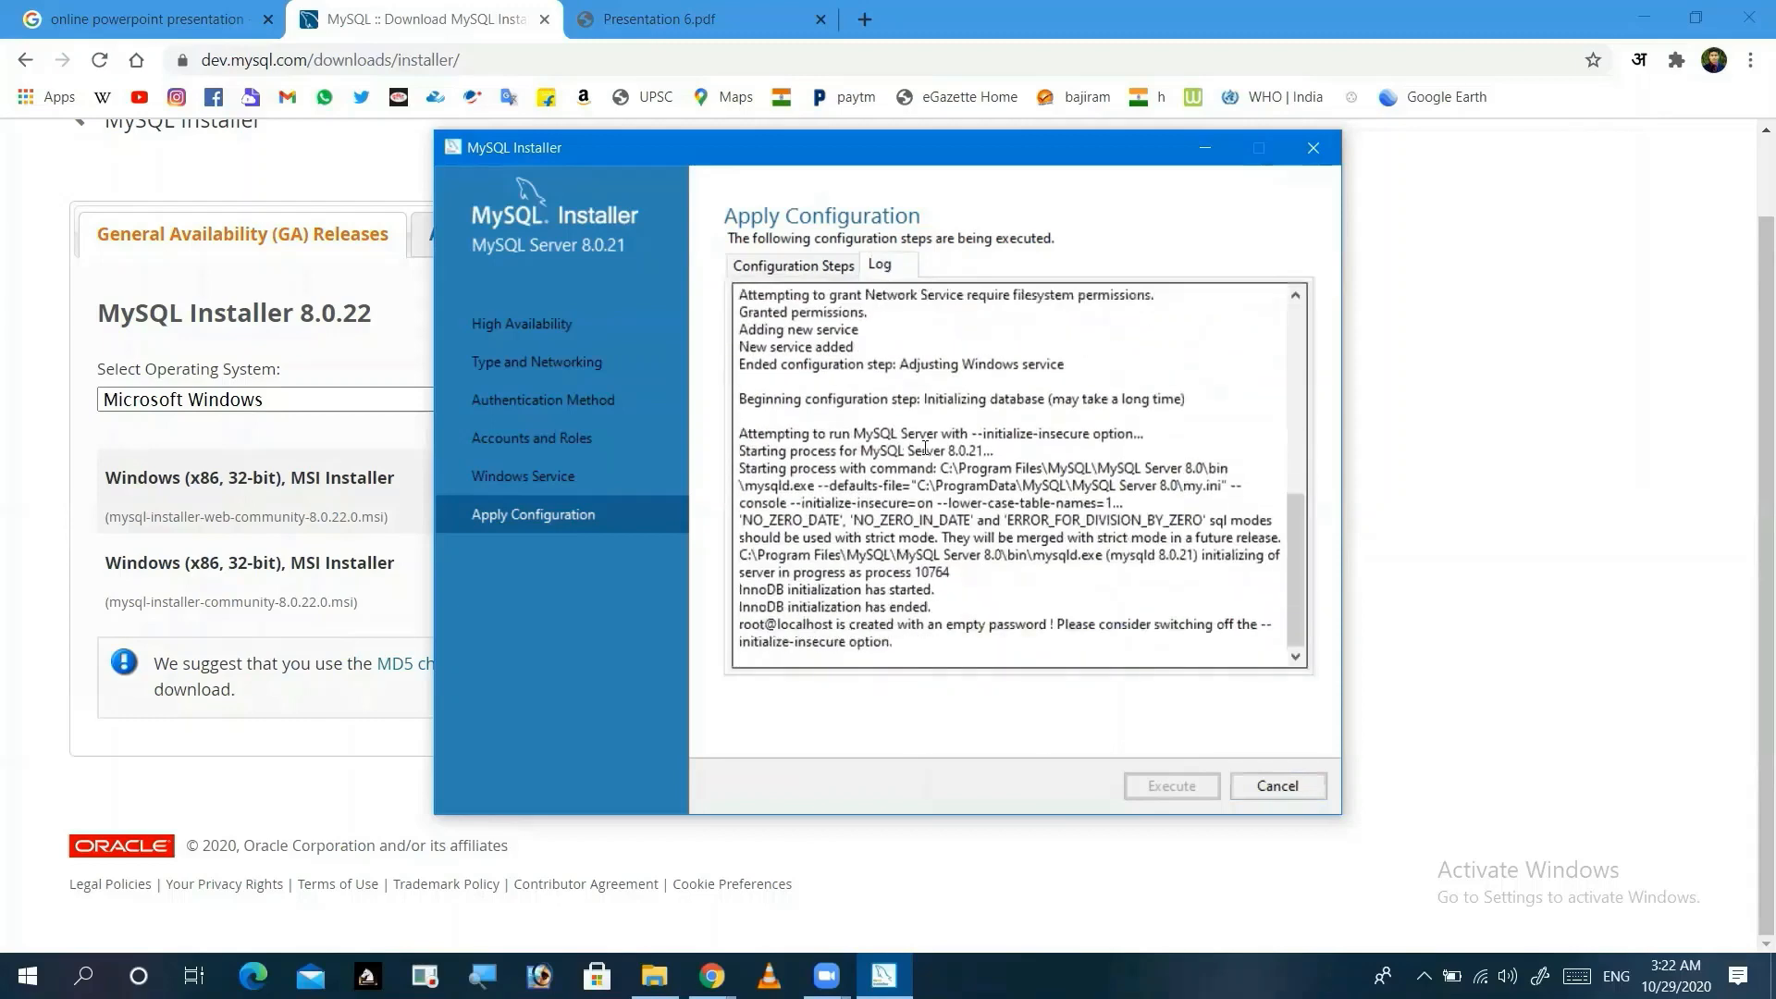
{"action": "scroll", "coordinate": [916, 430], "scroll_direction": "up", "scroll_amount": 10}
{"action": "left_click", "coordinate": [792, 264]}
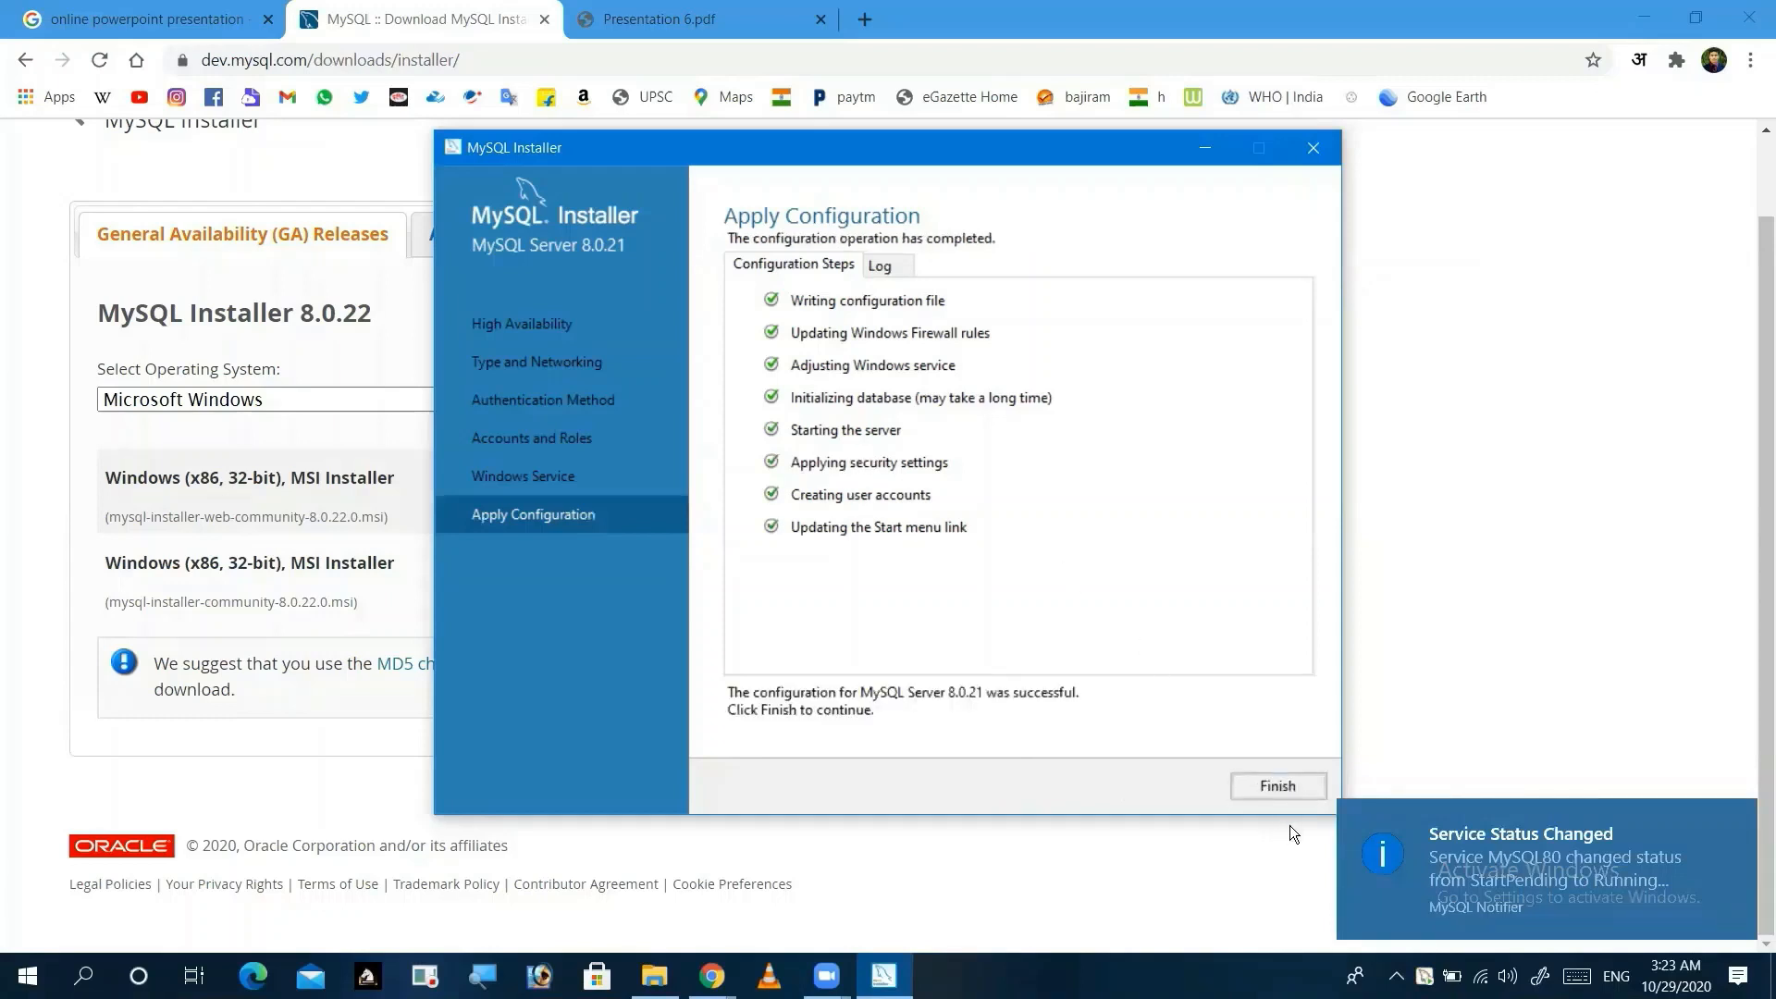
Step: Finish the server configuration and skip MySQL Router configuration
{"action": "left_click", "coordinate": [1271, 782]}
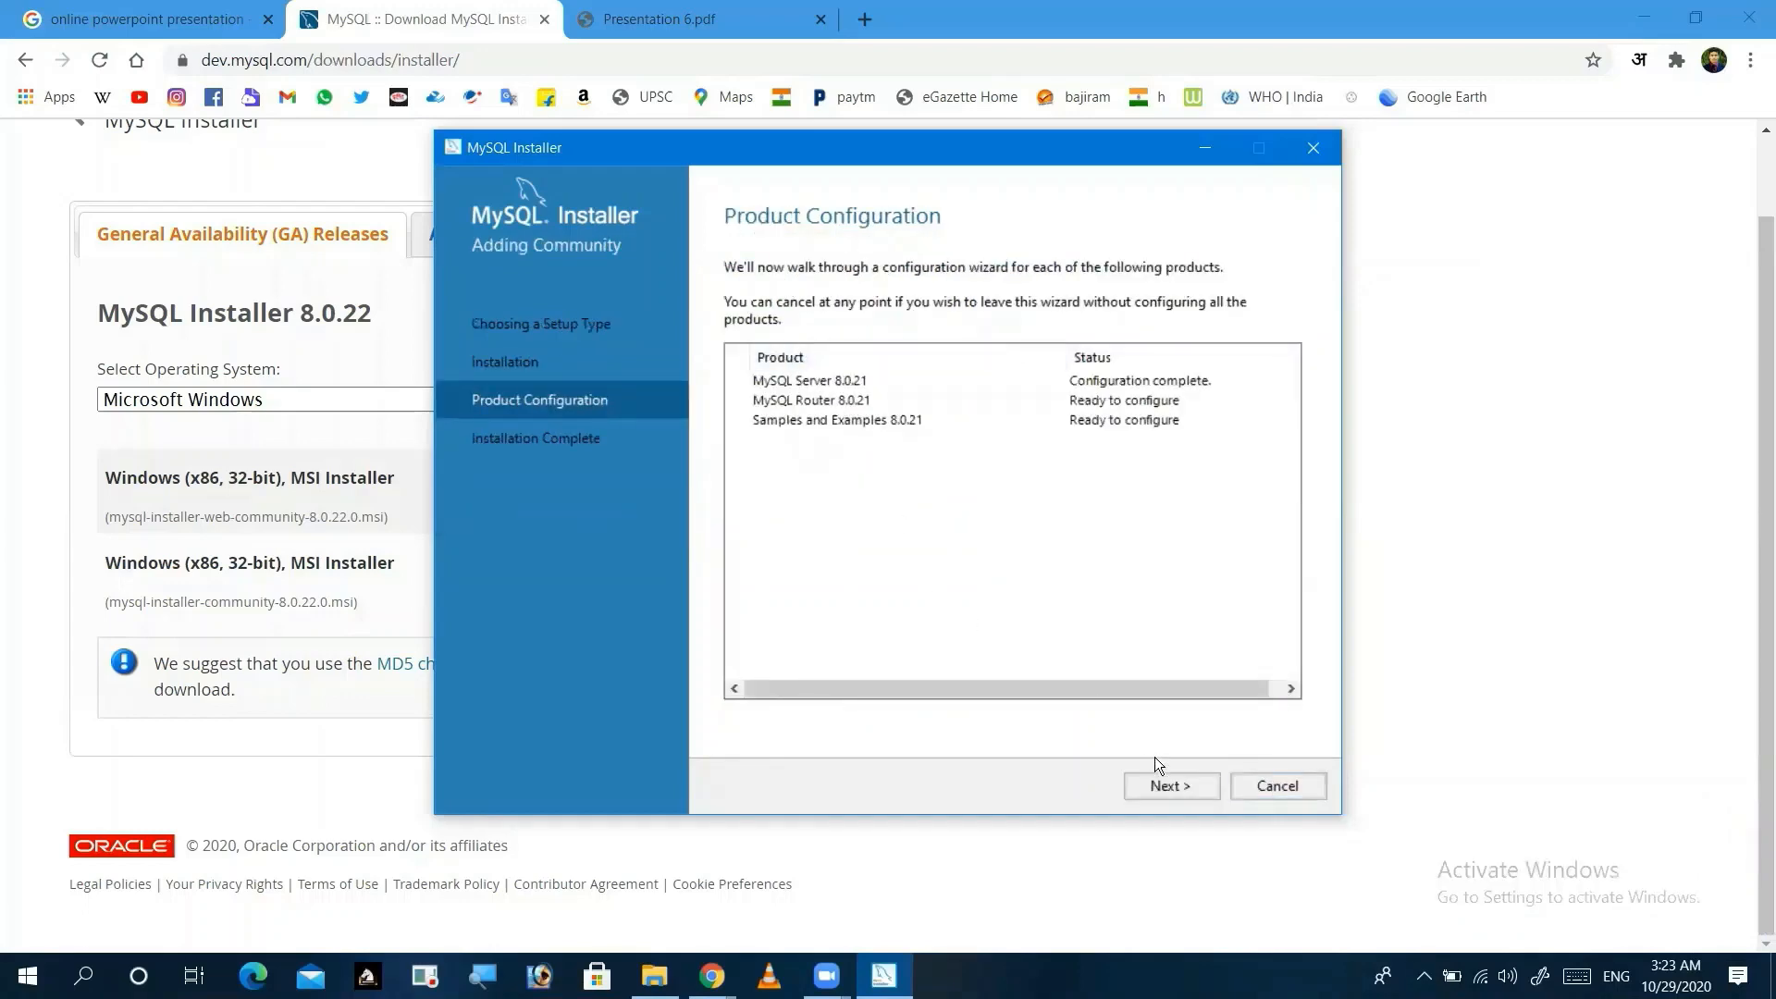
{"action": "left_click", "coordinate": [1164, 785]}
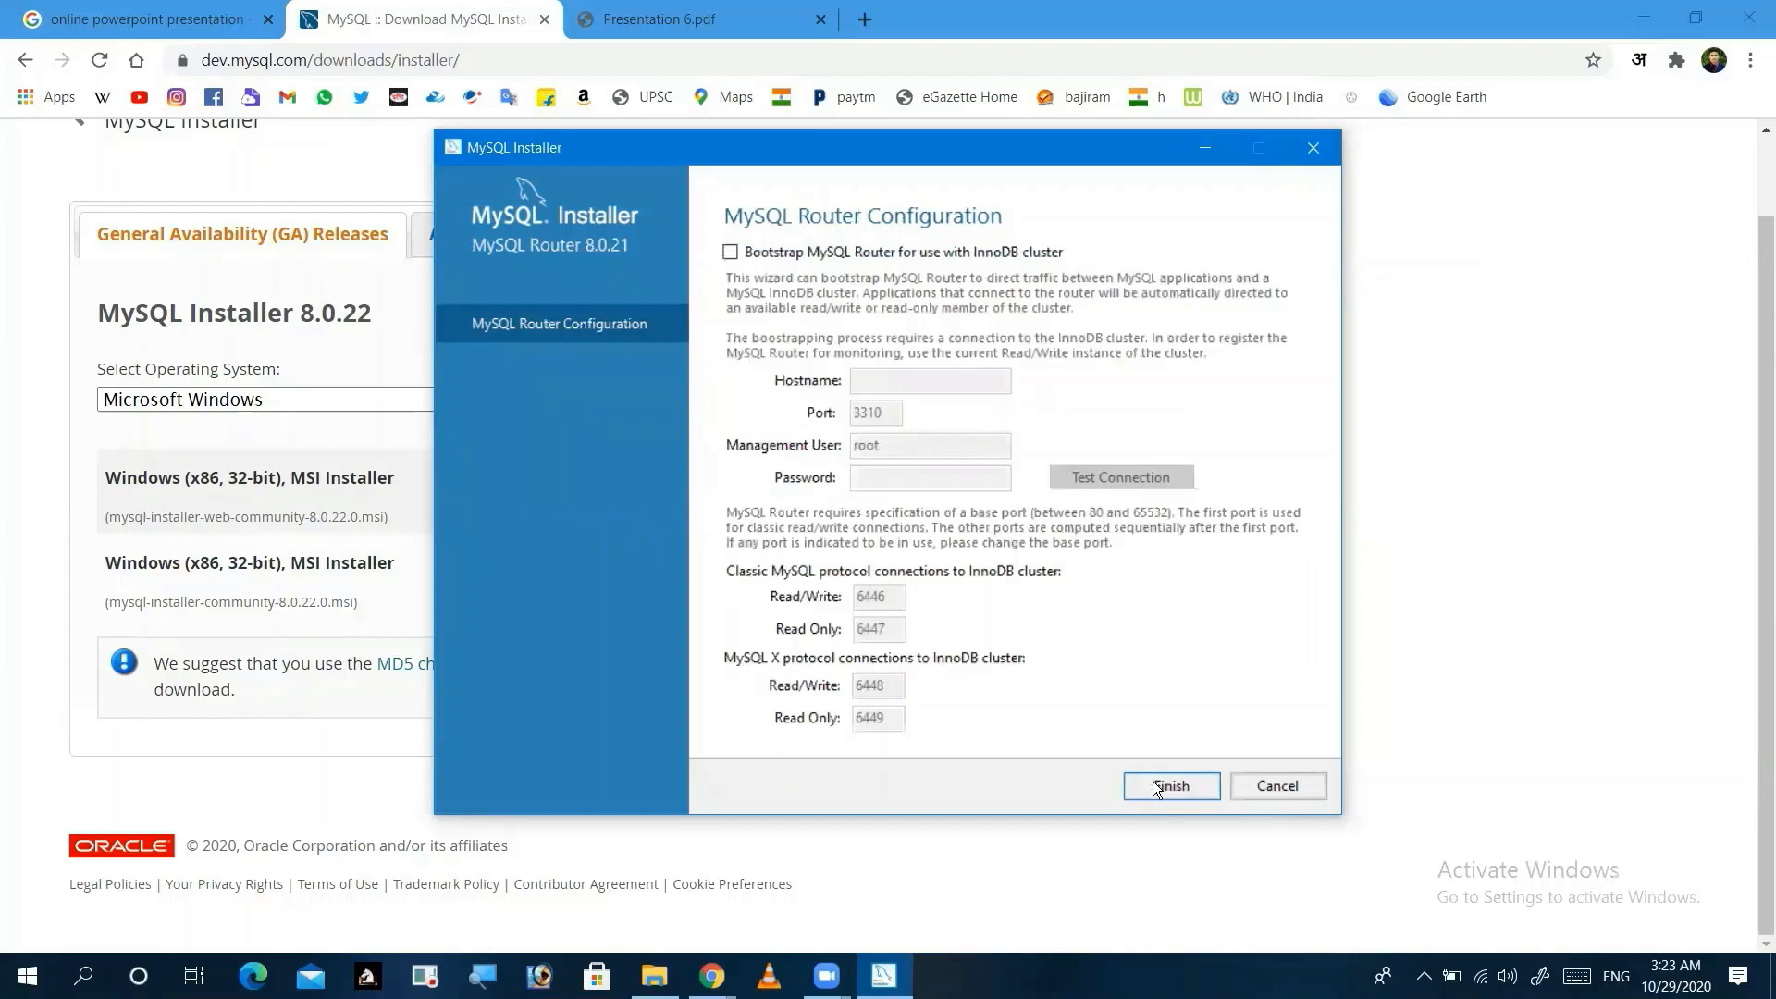
{"action": "left_click", "coordinate": [1146, 784]}
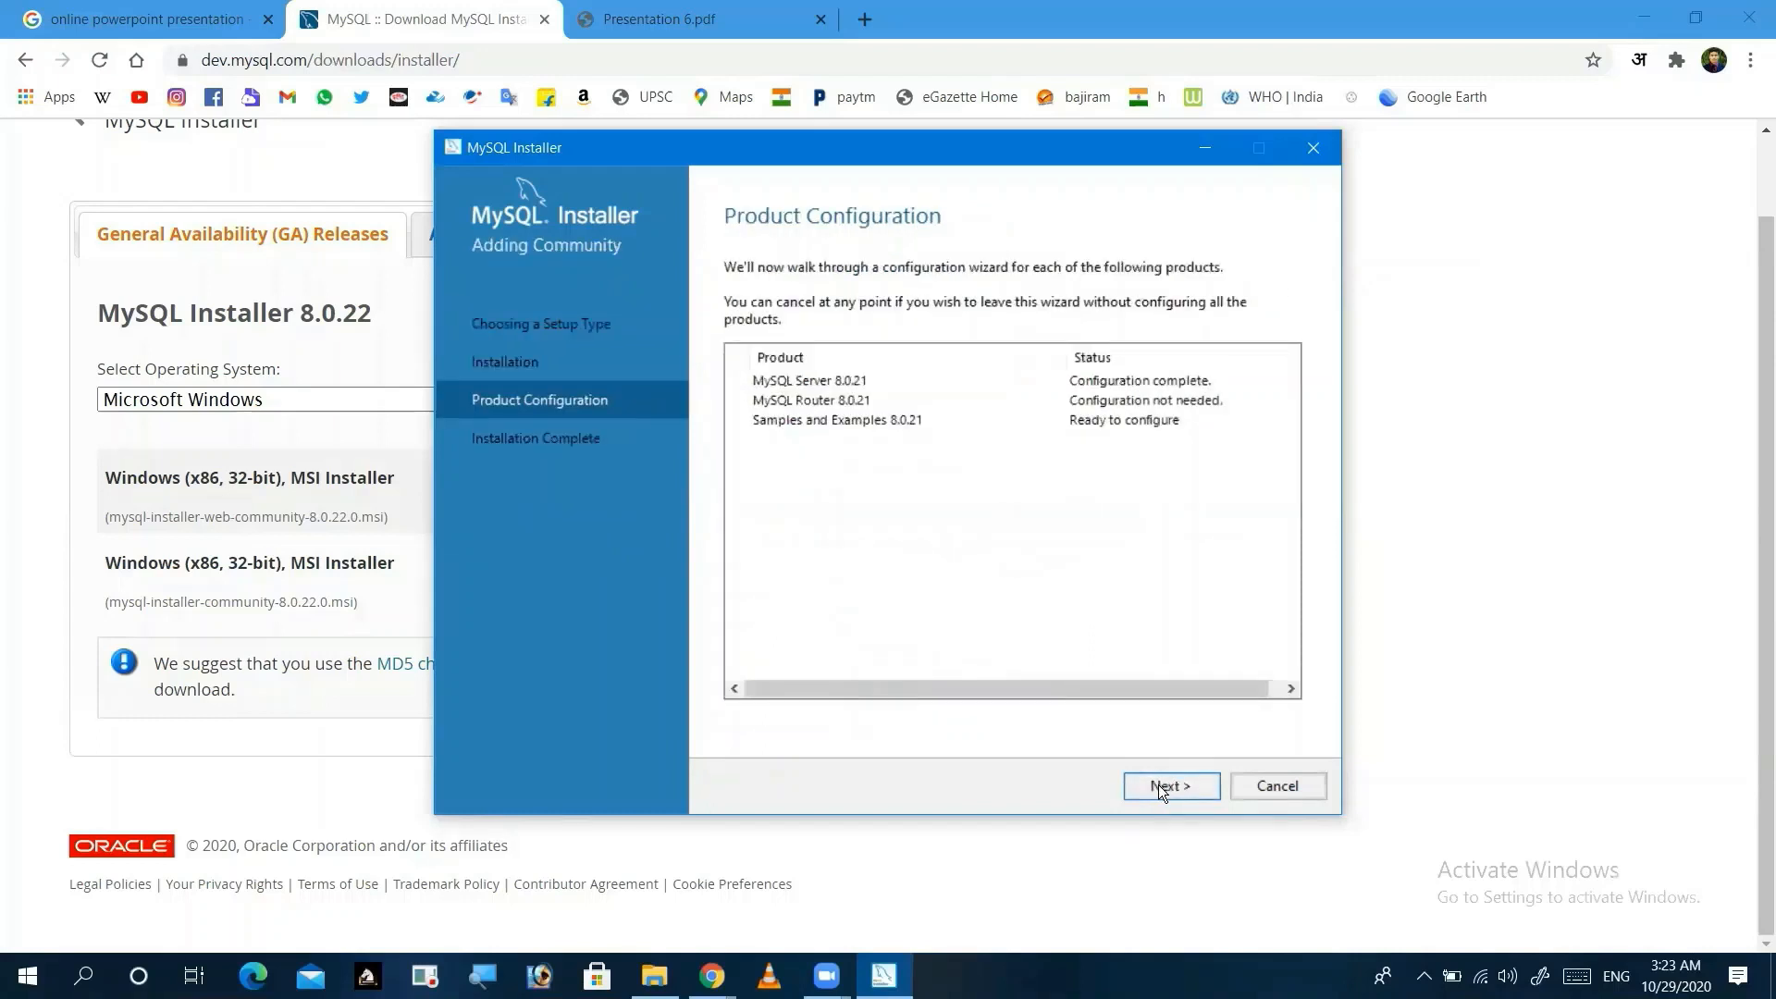
{"action": "left_click", "coordinate": [1158, 784]}
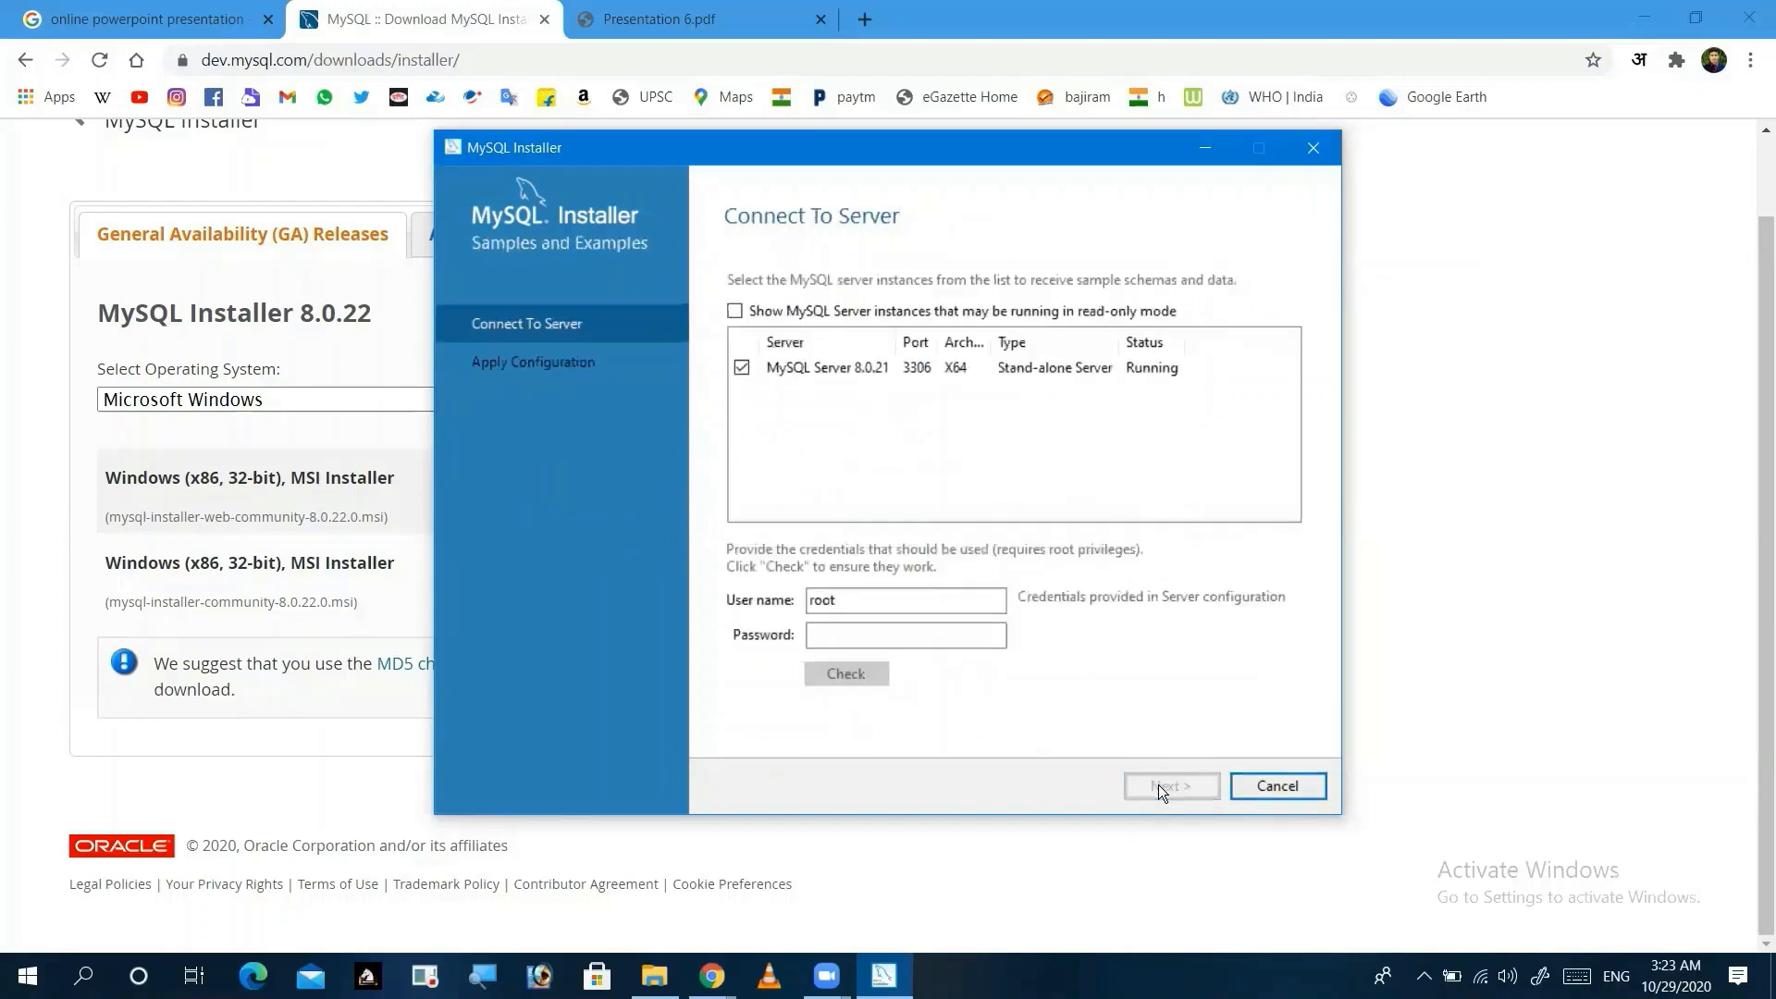
Step: Enter the root password, check the root connection succeeds, and advance to Apply Configuration
{"action": "left_click", "coordinate": [899, 631]}
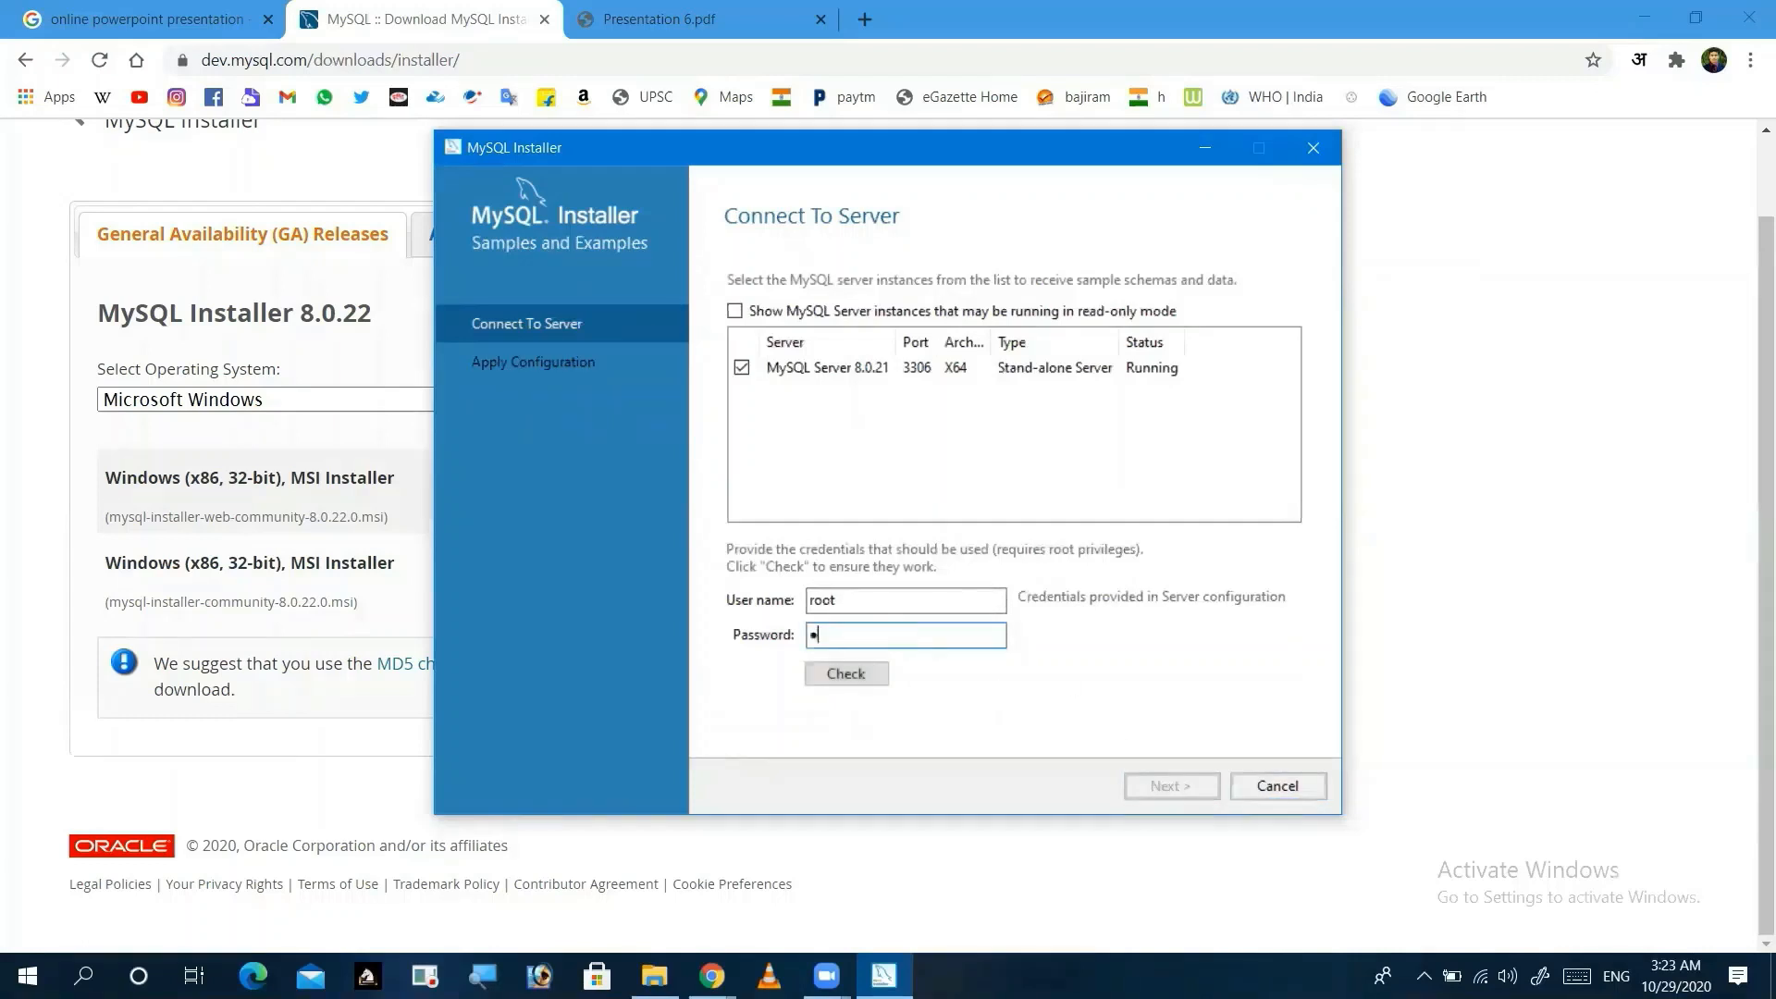
{"action": "left_click", "coordinate": [860, 672]}
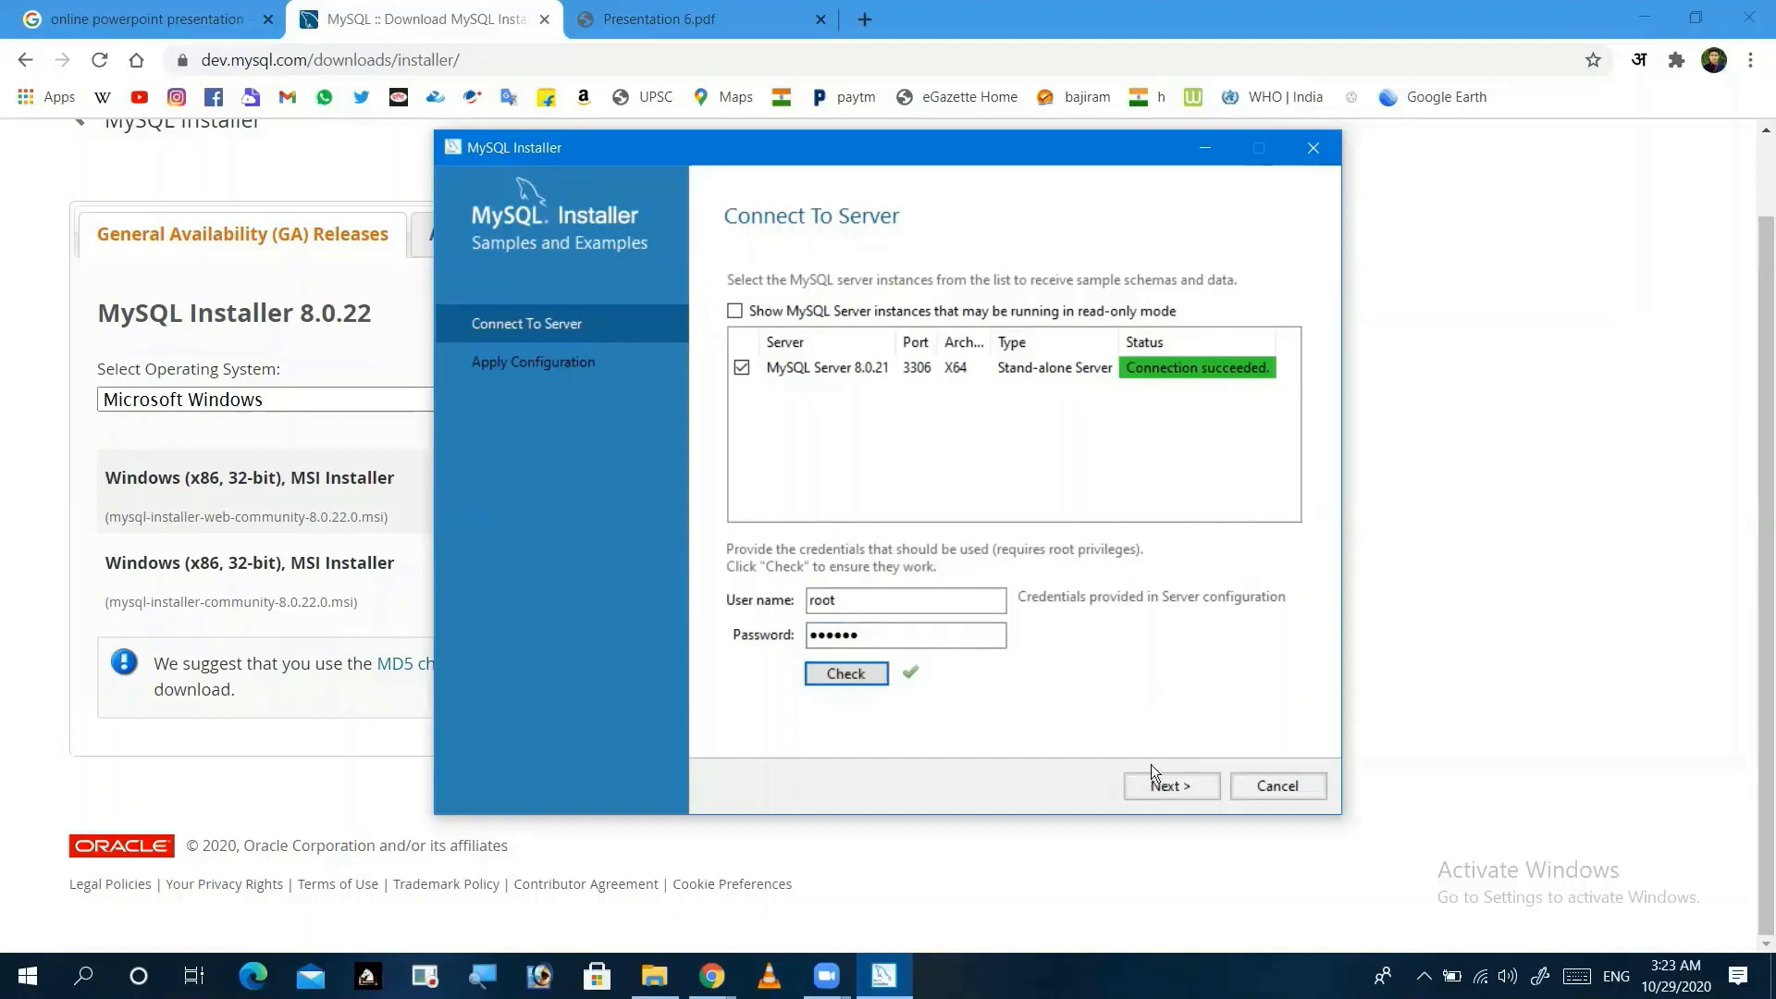
{"action": "left_click", "coordinate": [1159, 785]}
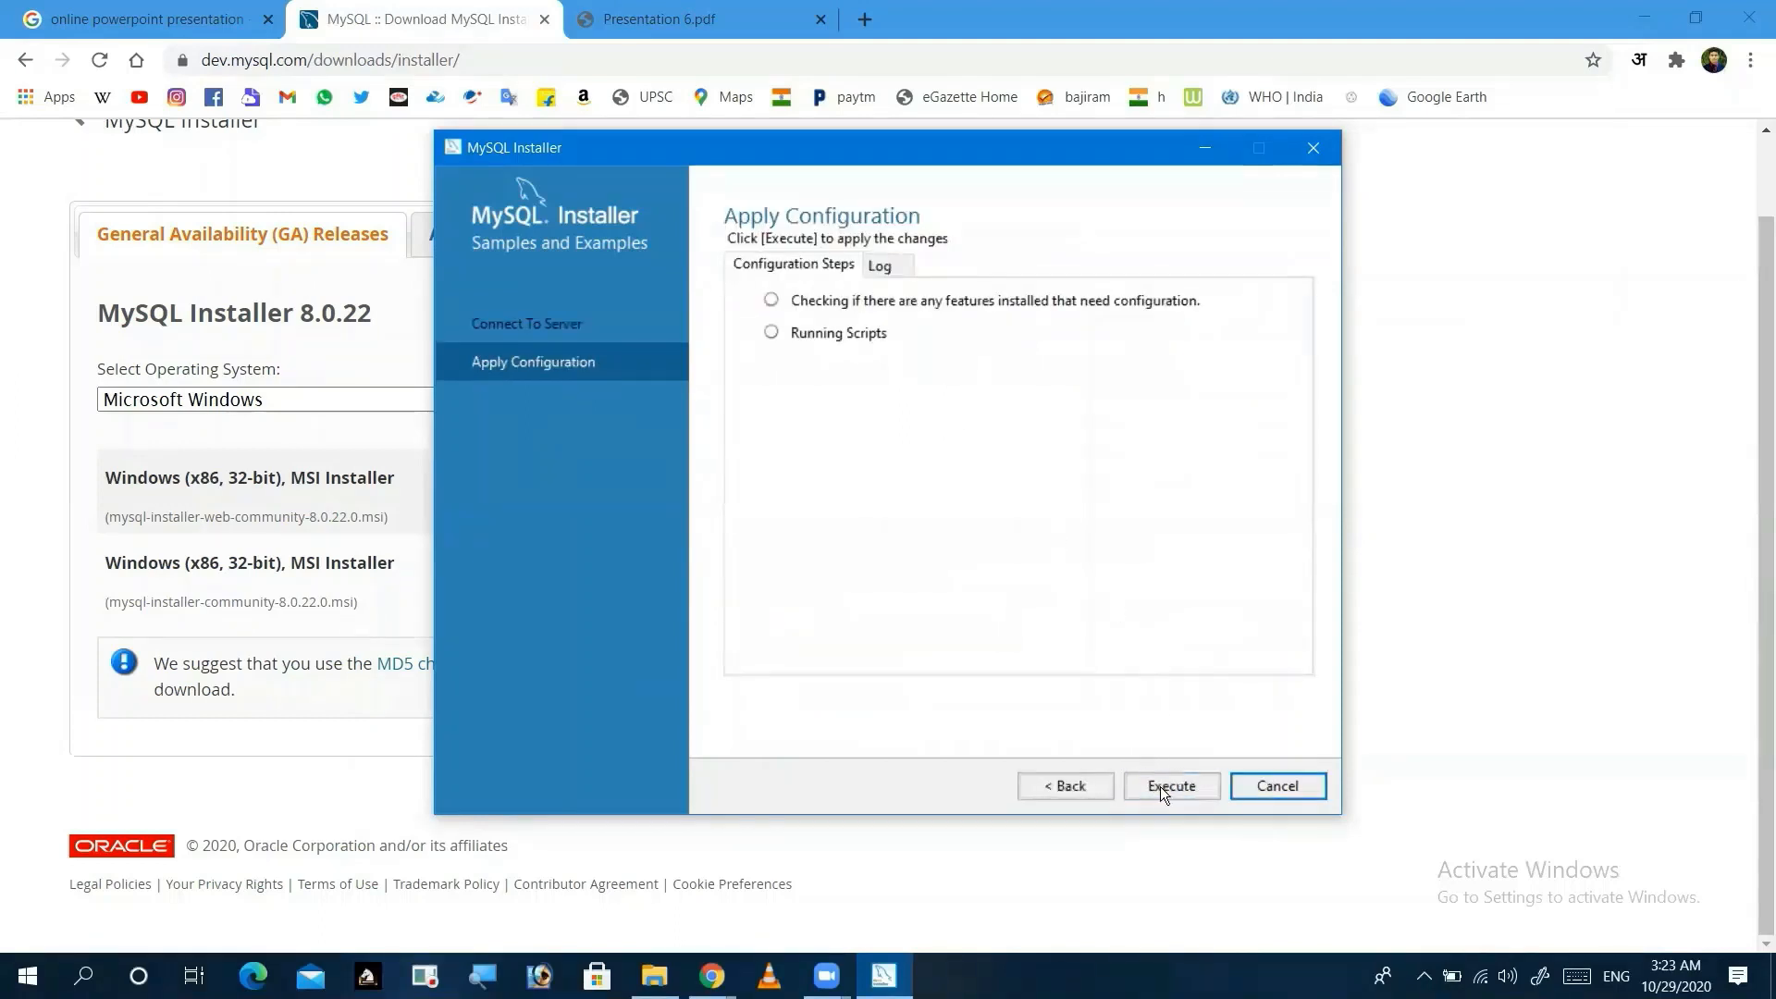
Step: Execute the Samples and Examples 8.0.21 configuration and finish once it succeeds
{"action": "left_click", "coordinate": [1167, 790]}
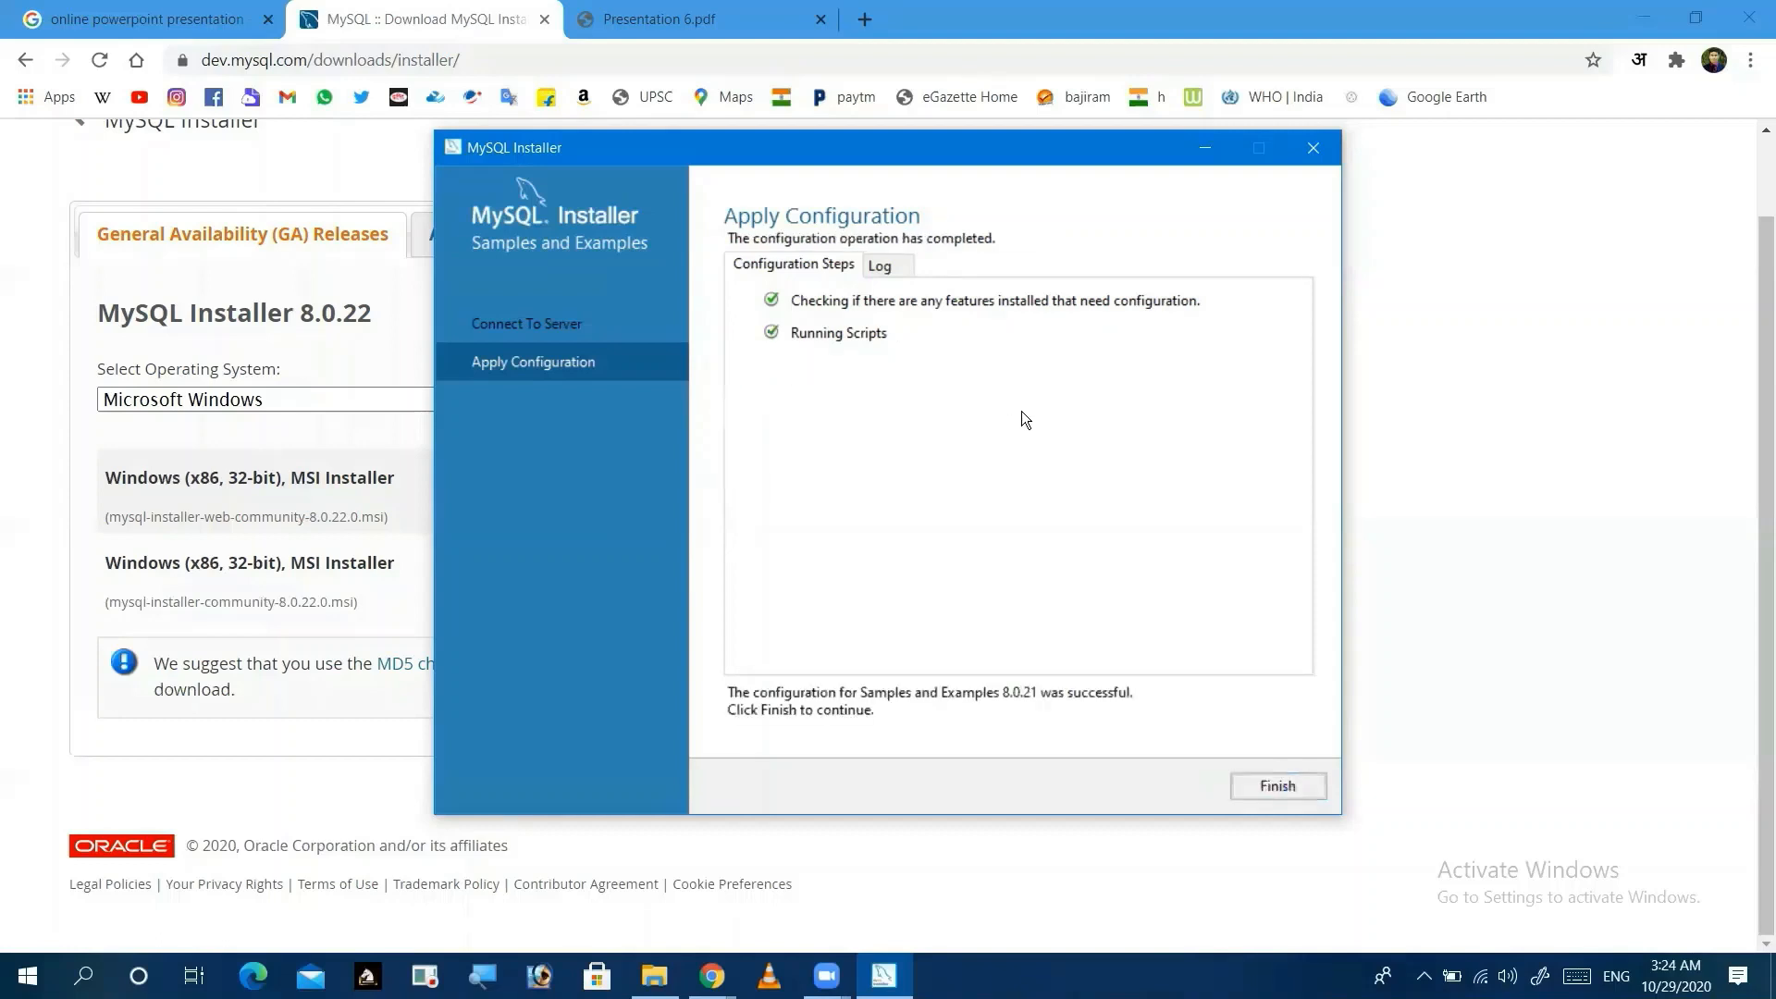
{"action": "left_click", "coordinate": [1272, 786]}
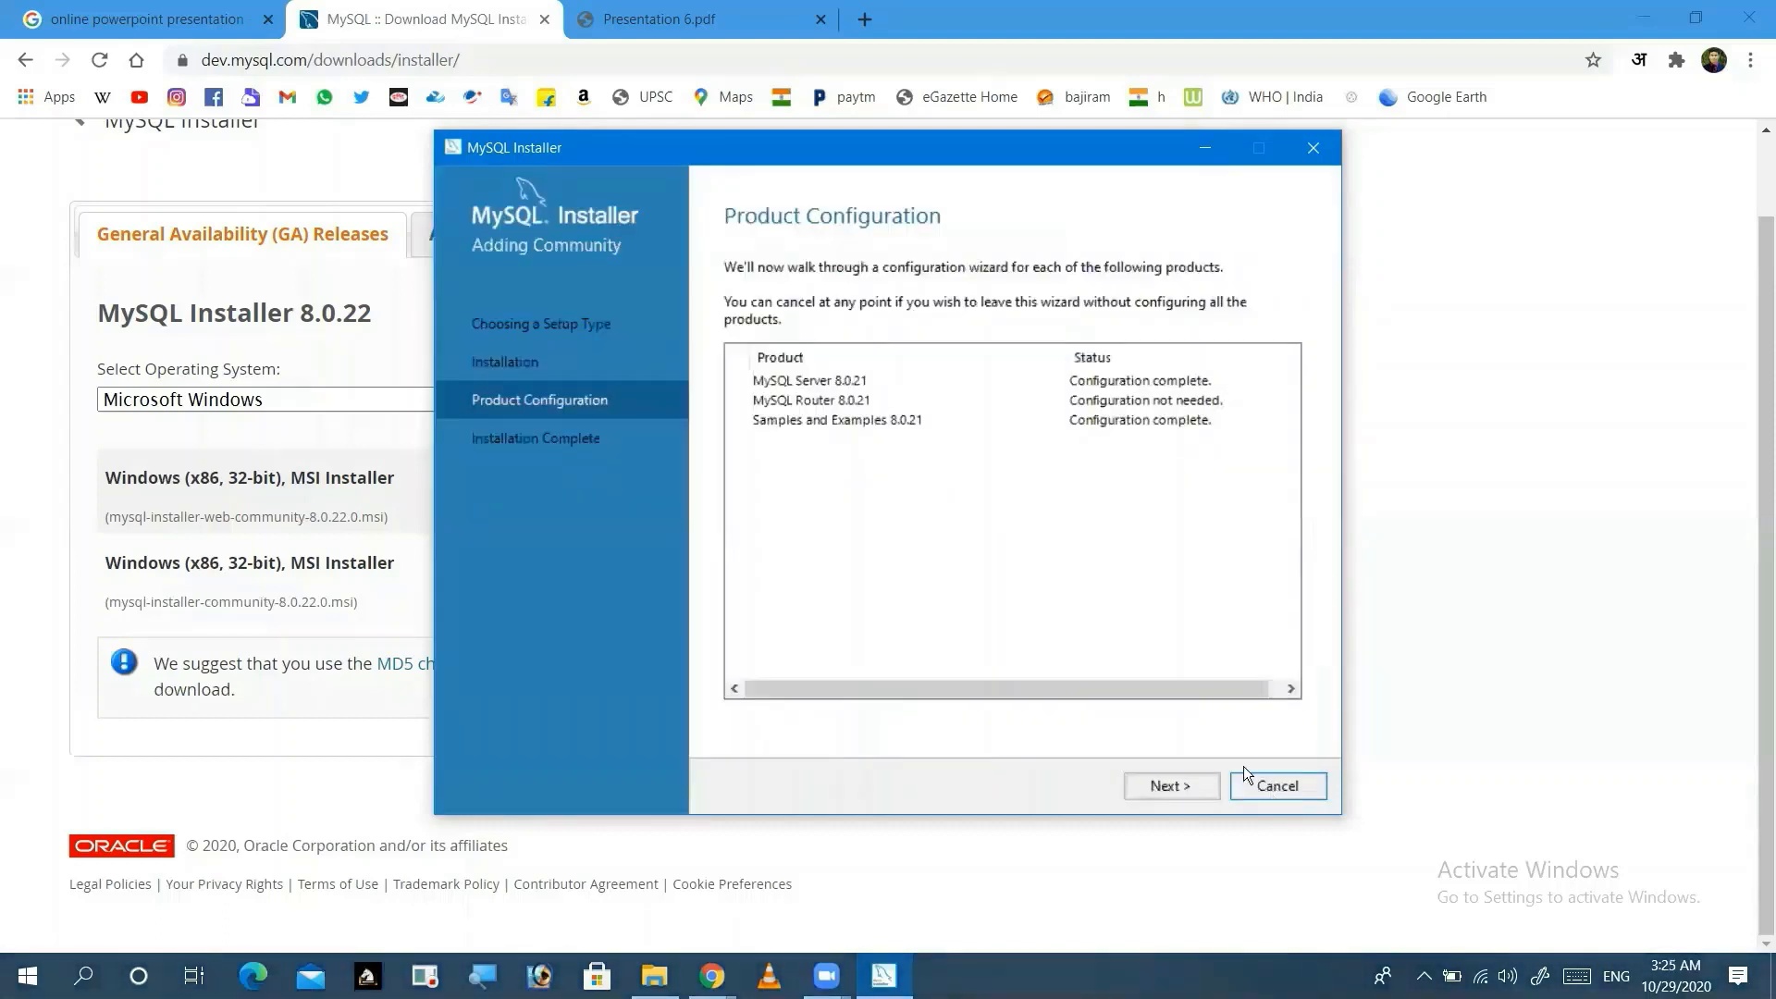
Step: Finish the installation with Start Workbench and Start Shell left ticked
{"action": "left_click", "coordinate": [1170, 786]}
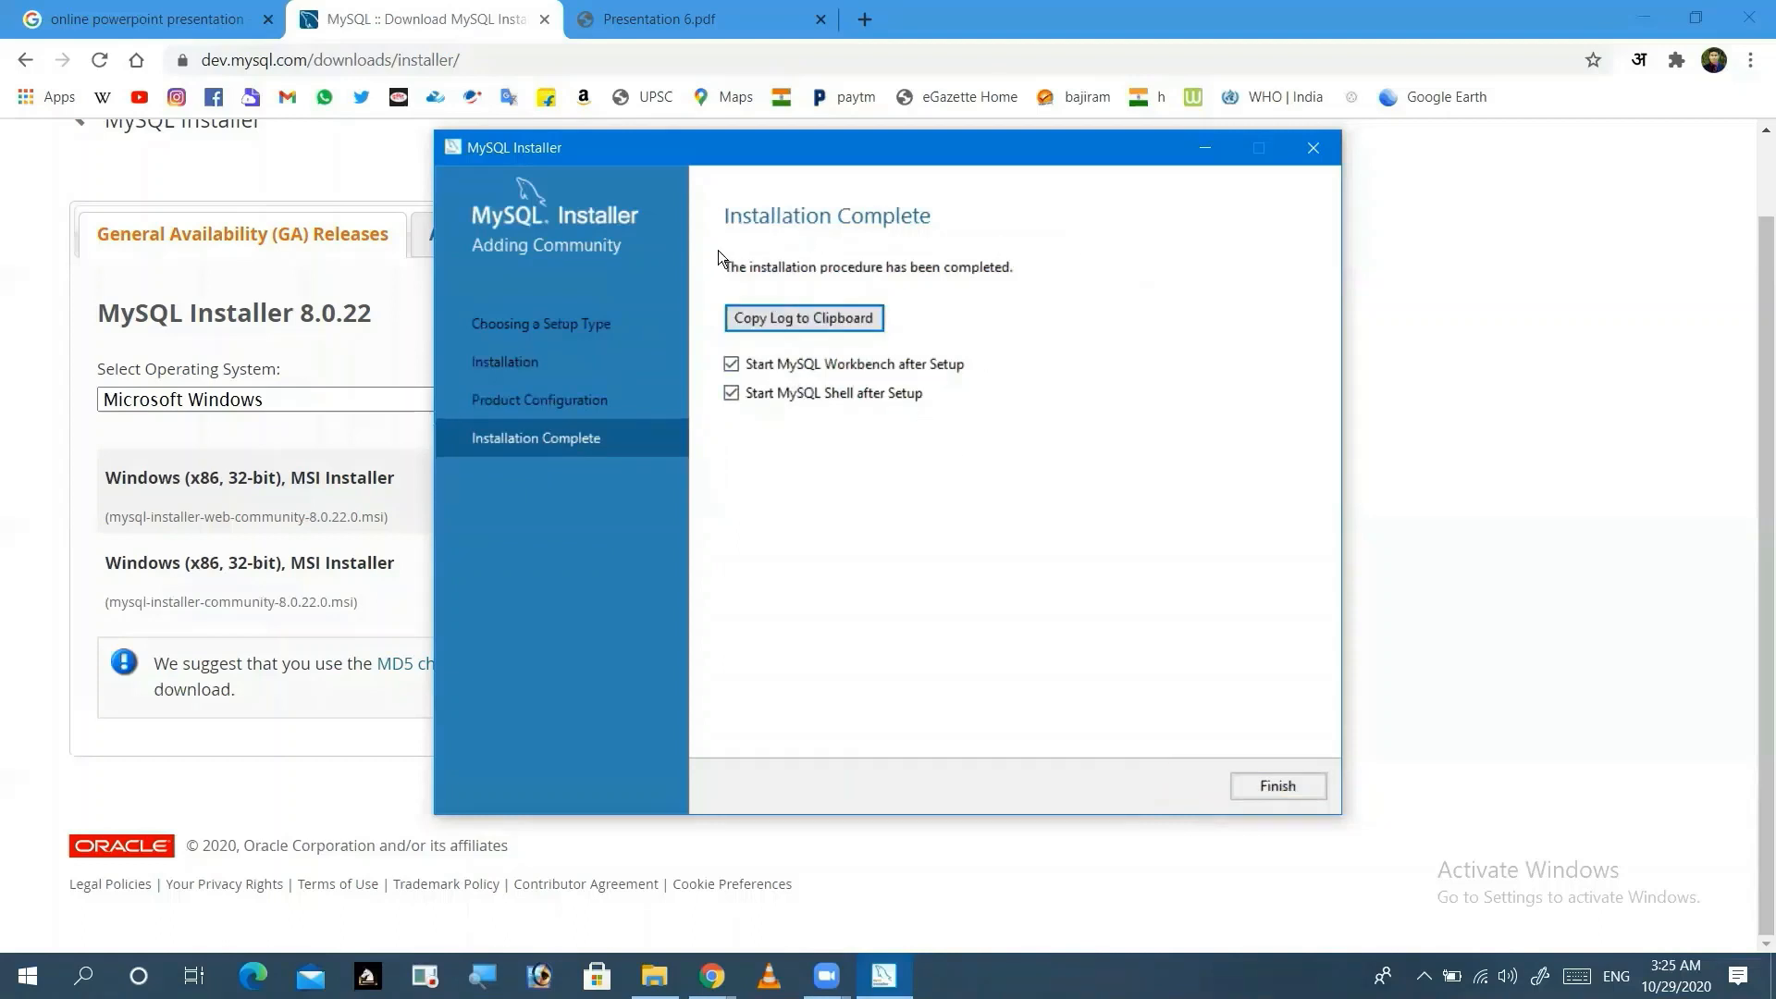
{"action": "left_click", "coordinate": [1276, 786]}
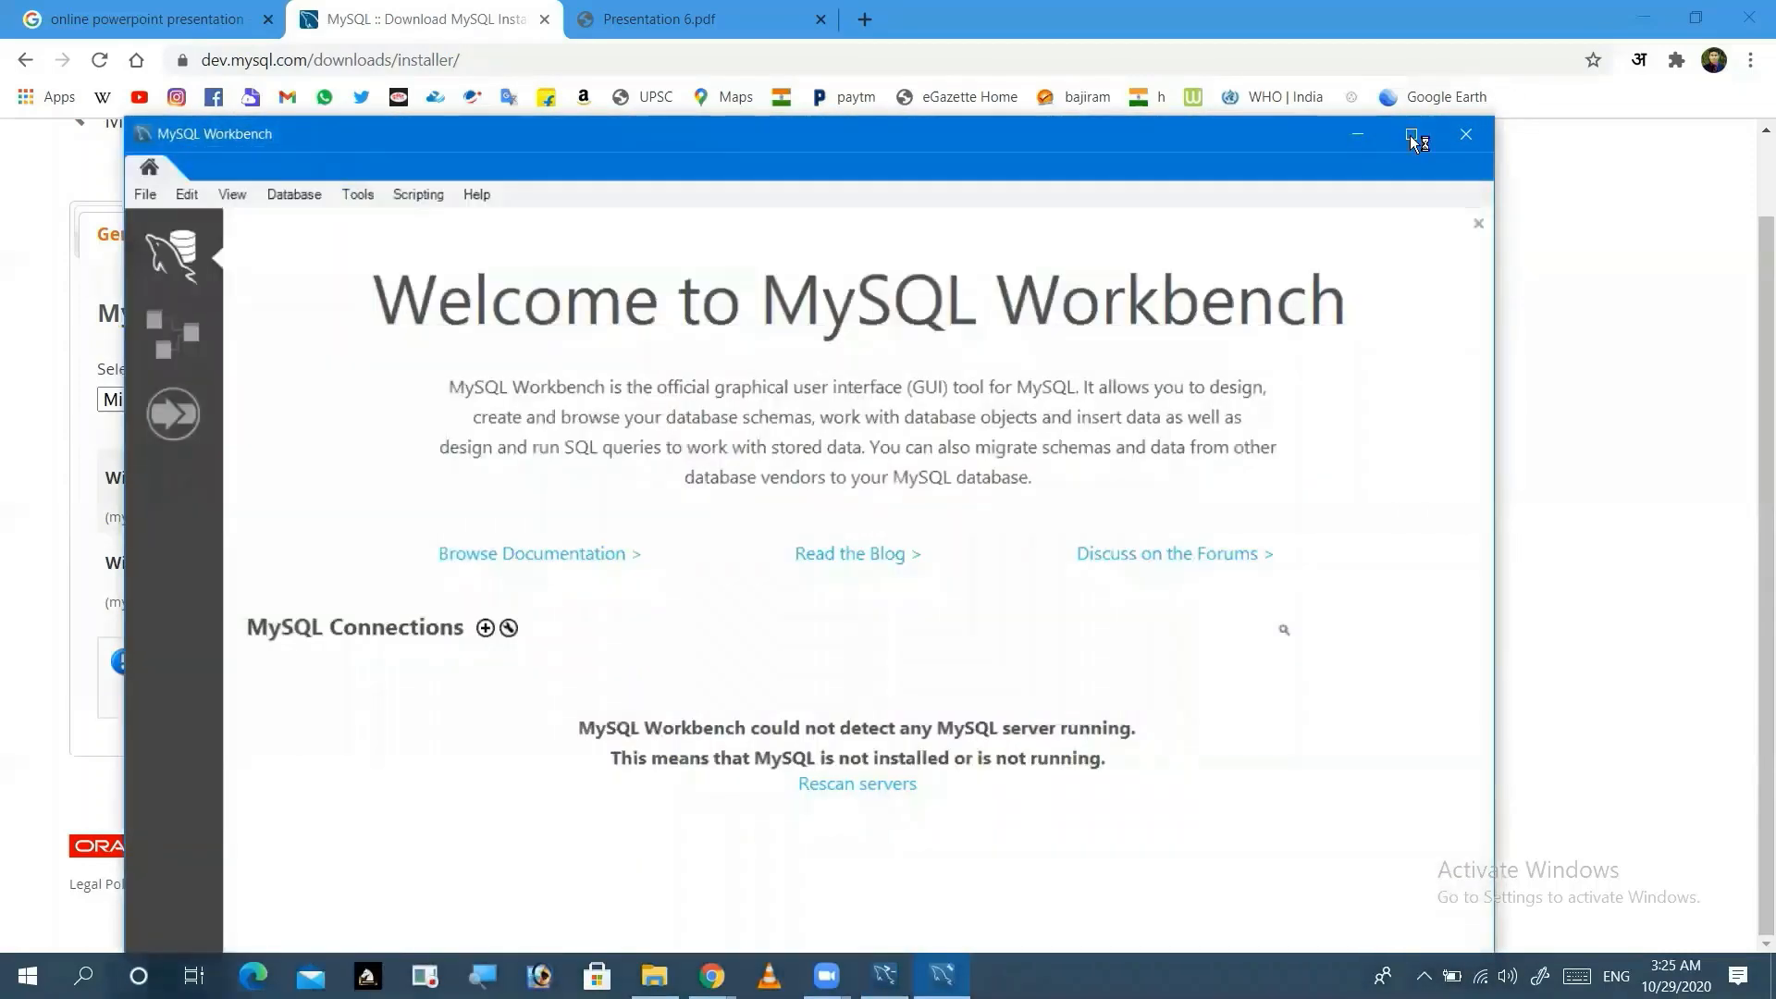
Step: Maximize Workbench and connect to 127.0.0.1:3306 as root with the root password
{"action": "left_click", "coordinate": [1412, 136]}
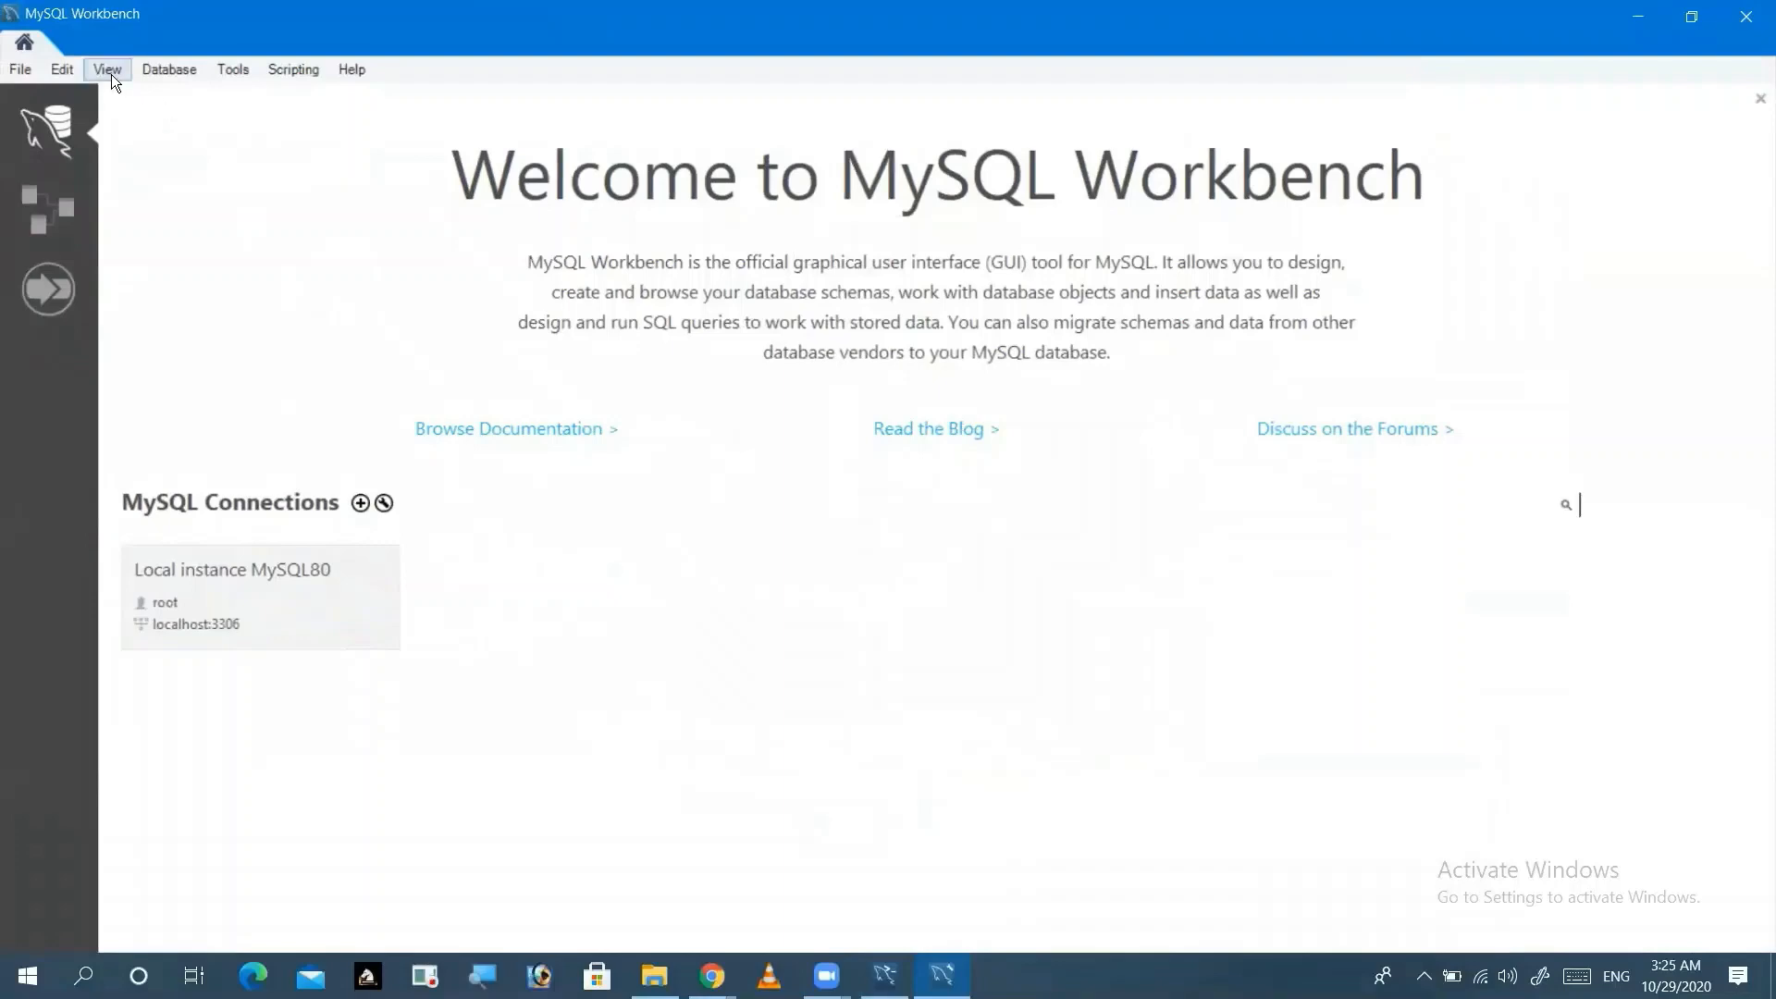
{"action": "left_click", "coordinate": [145, 71]}
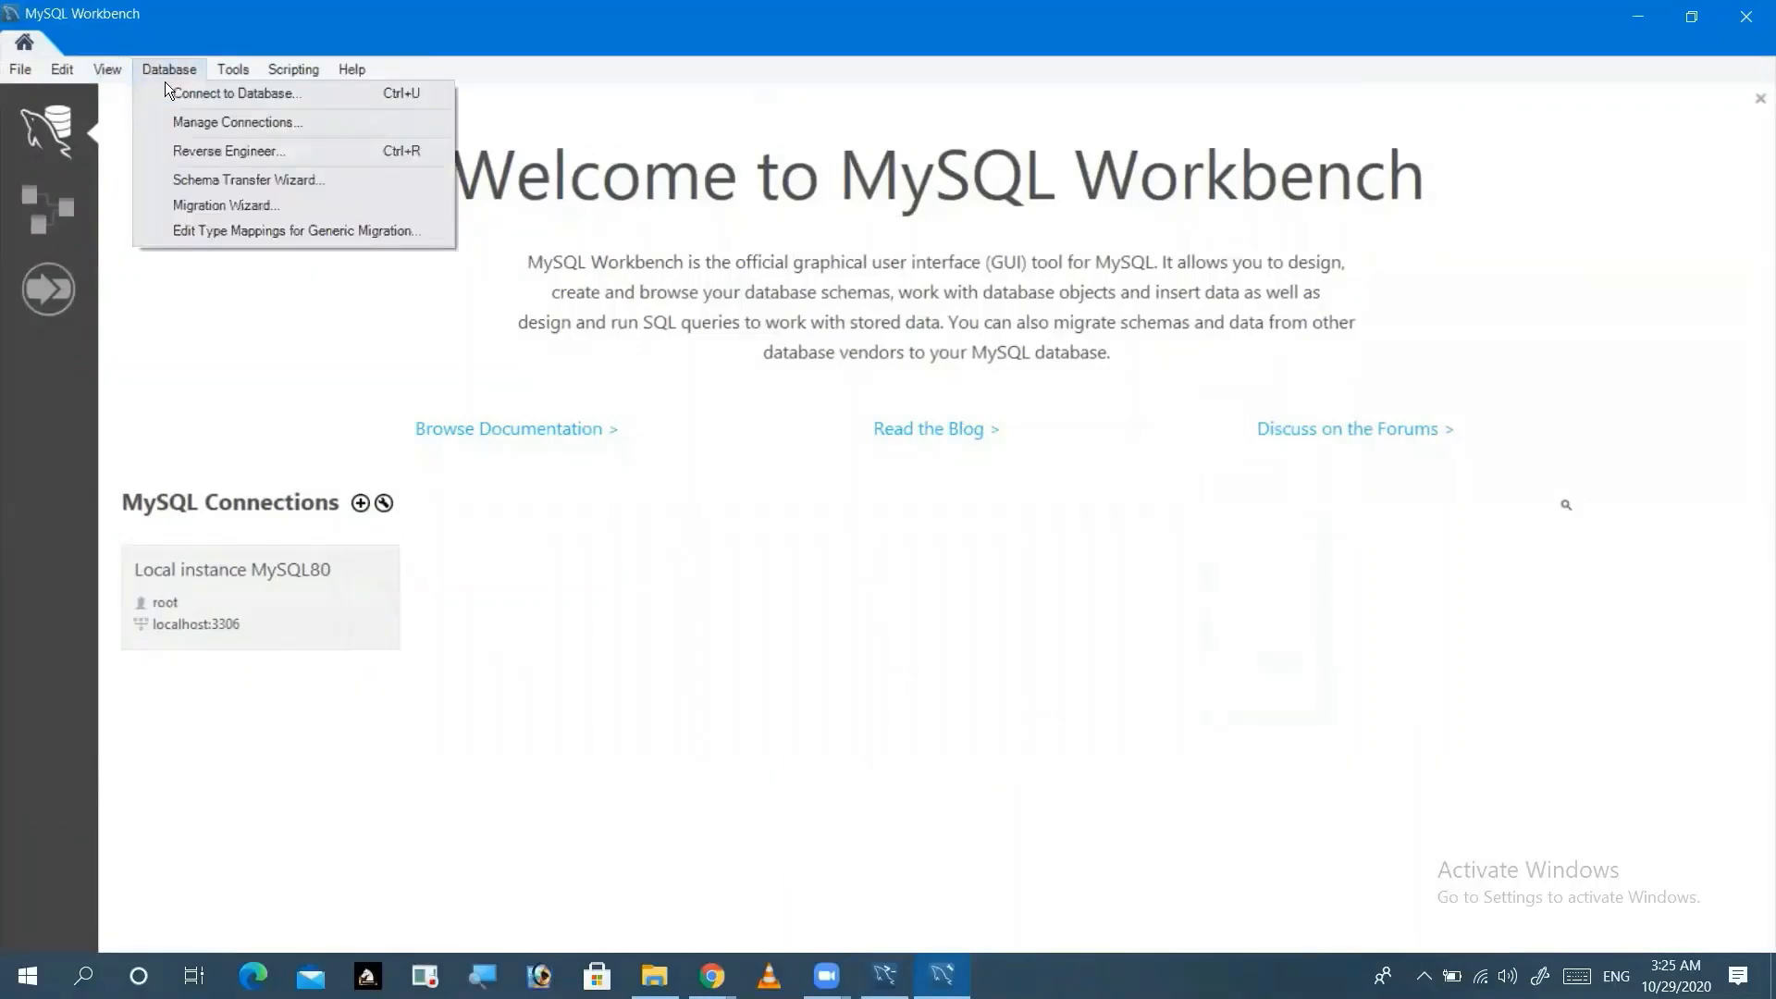
{"action": "left_click", "coordinate": [175, 93]}
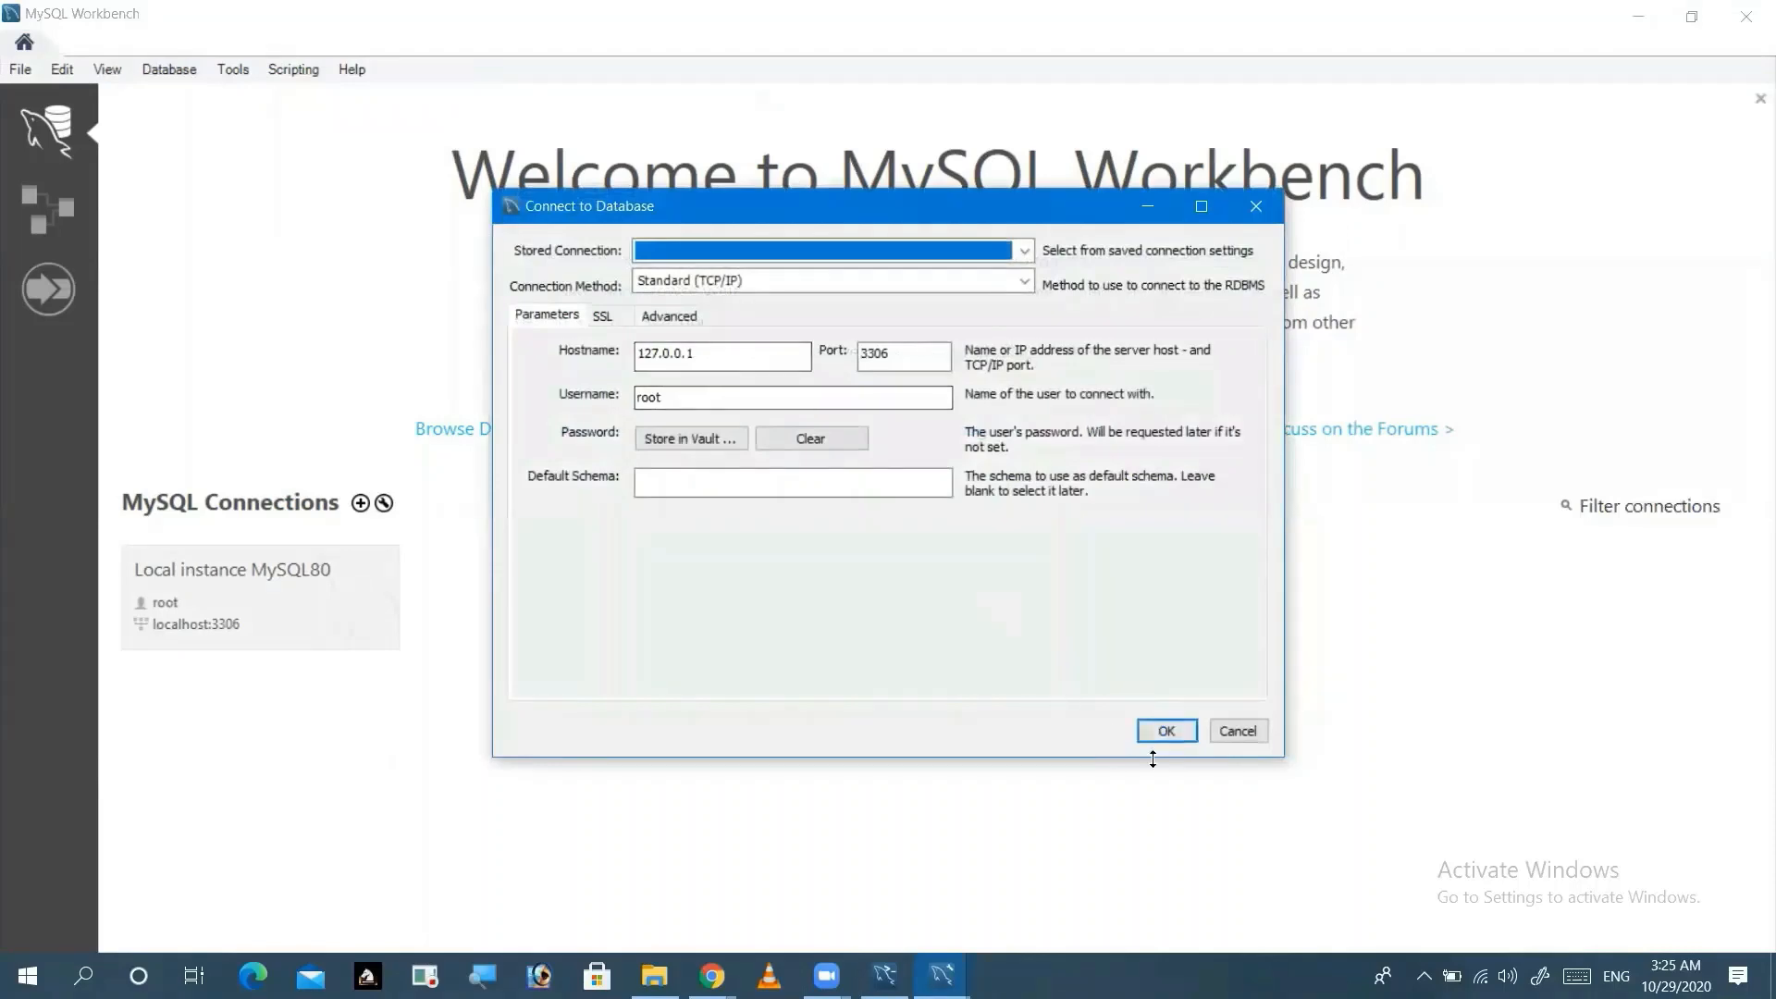
{"action": "left_click", "coordinate": [1175, 732]}
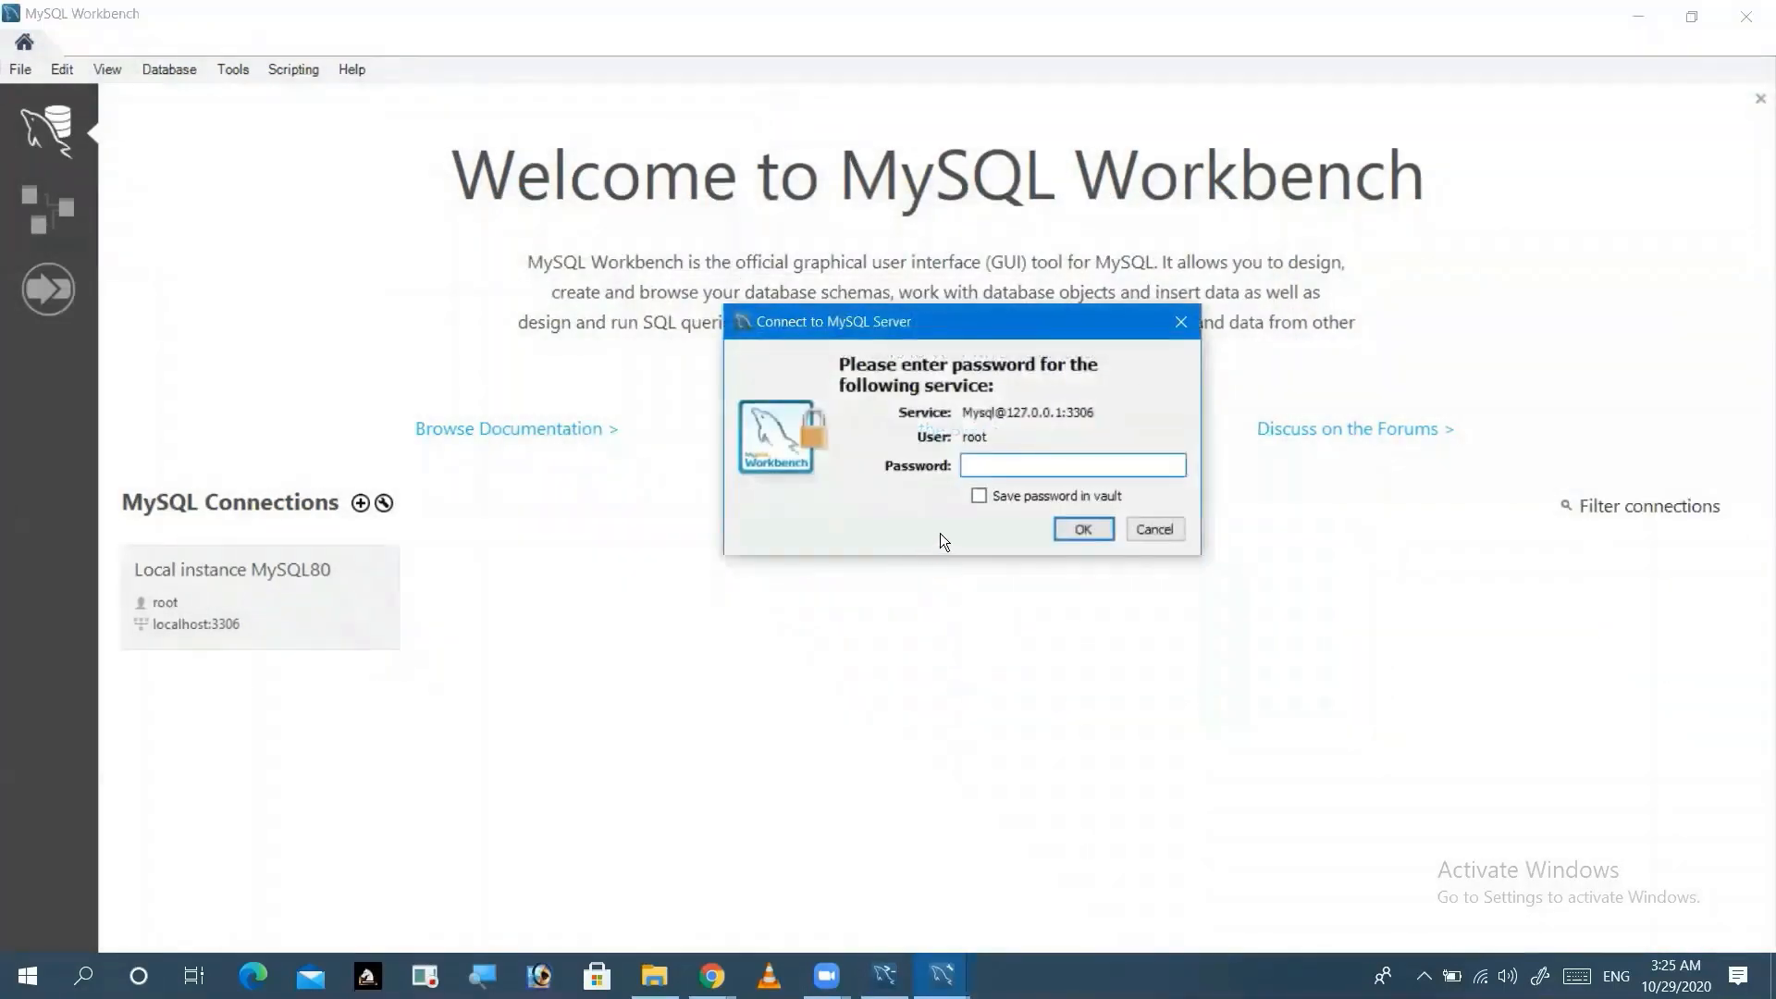
{"action": "type", "text": "*****"}
{"action": "left_click", "coordinate": [1071, 534]}
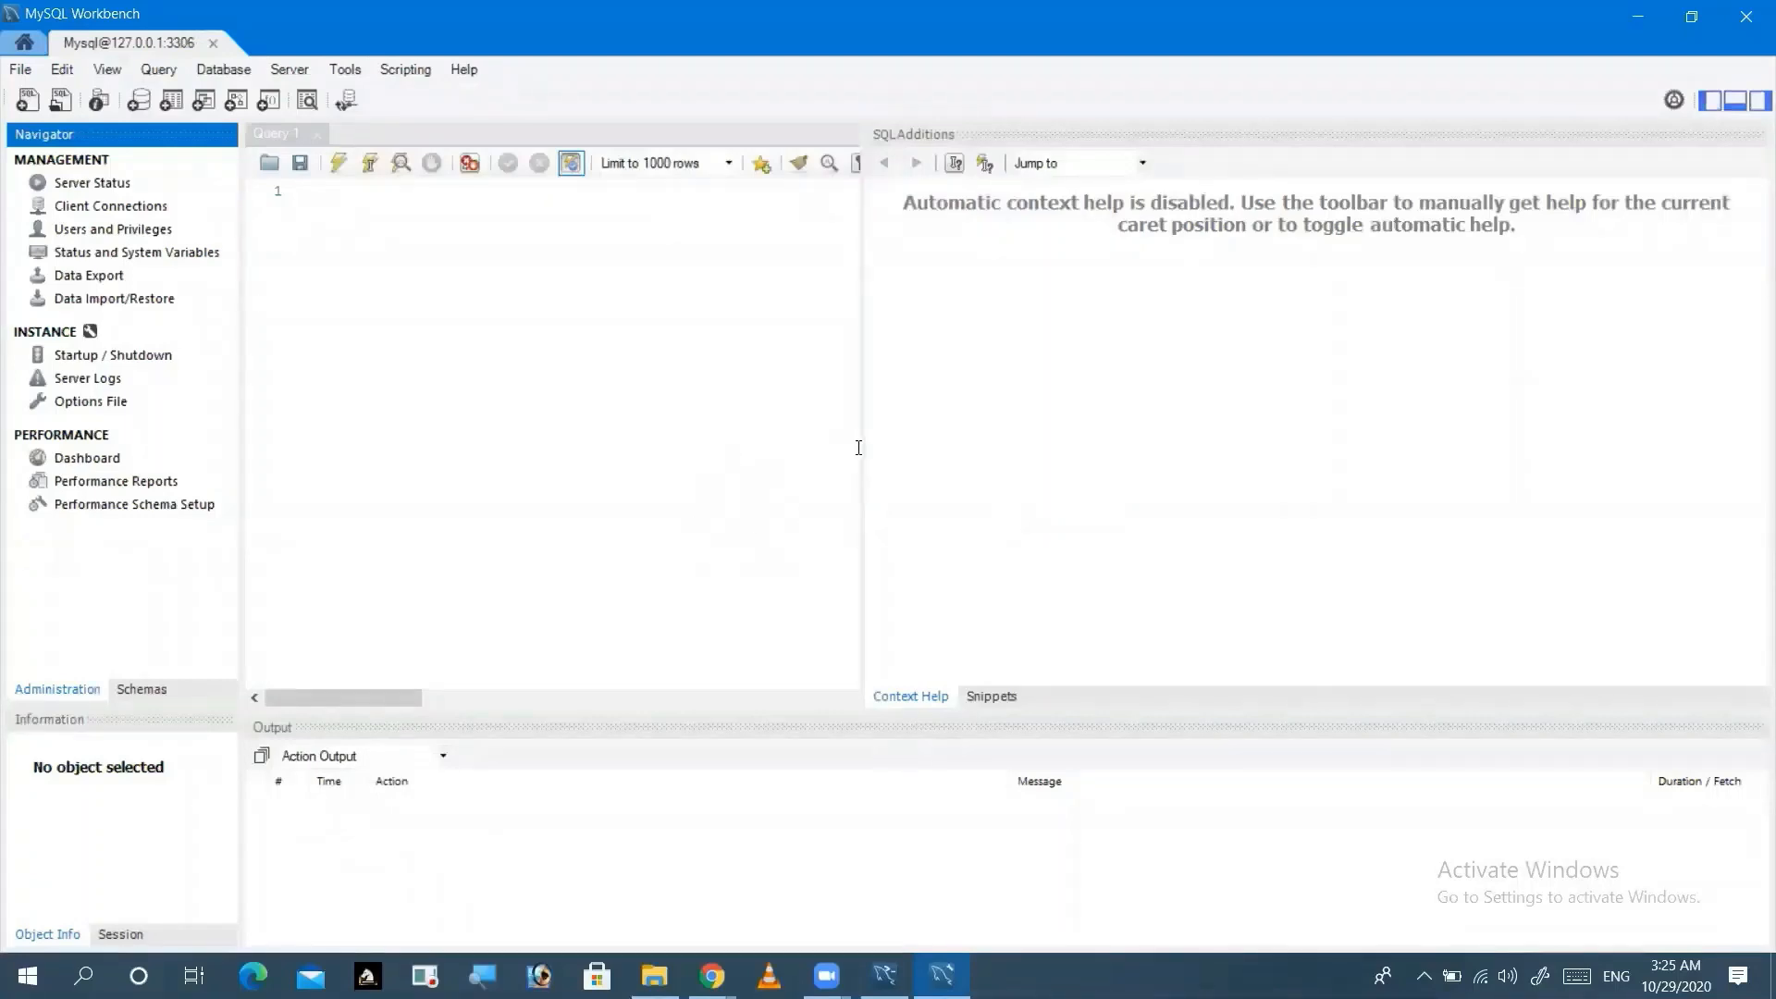
Step: Run 'show databases' in the Query 1 editor to list all six databases
{"action": "left_click_drag", "start_coordinate": [864, 448], "coordinate": [1145, 454]}
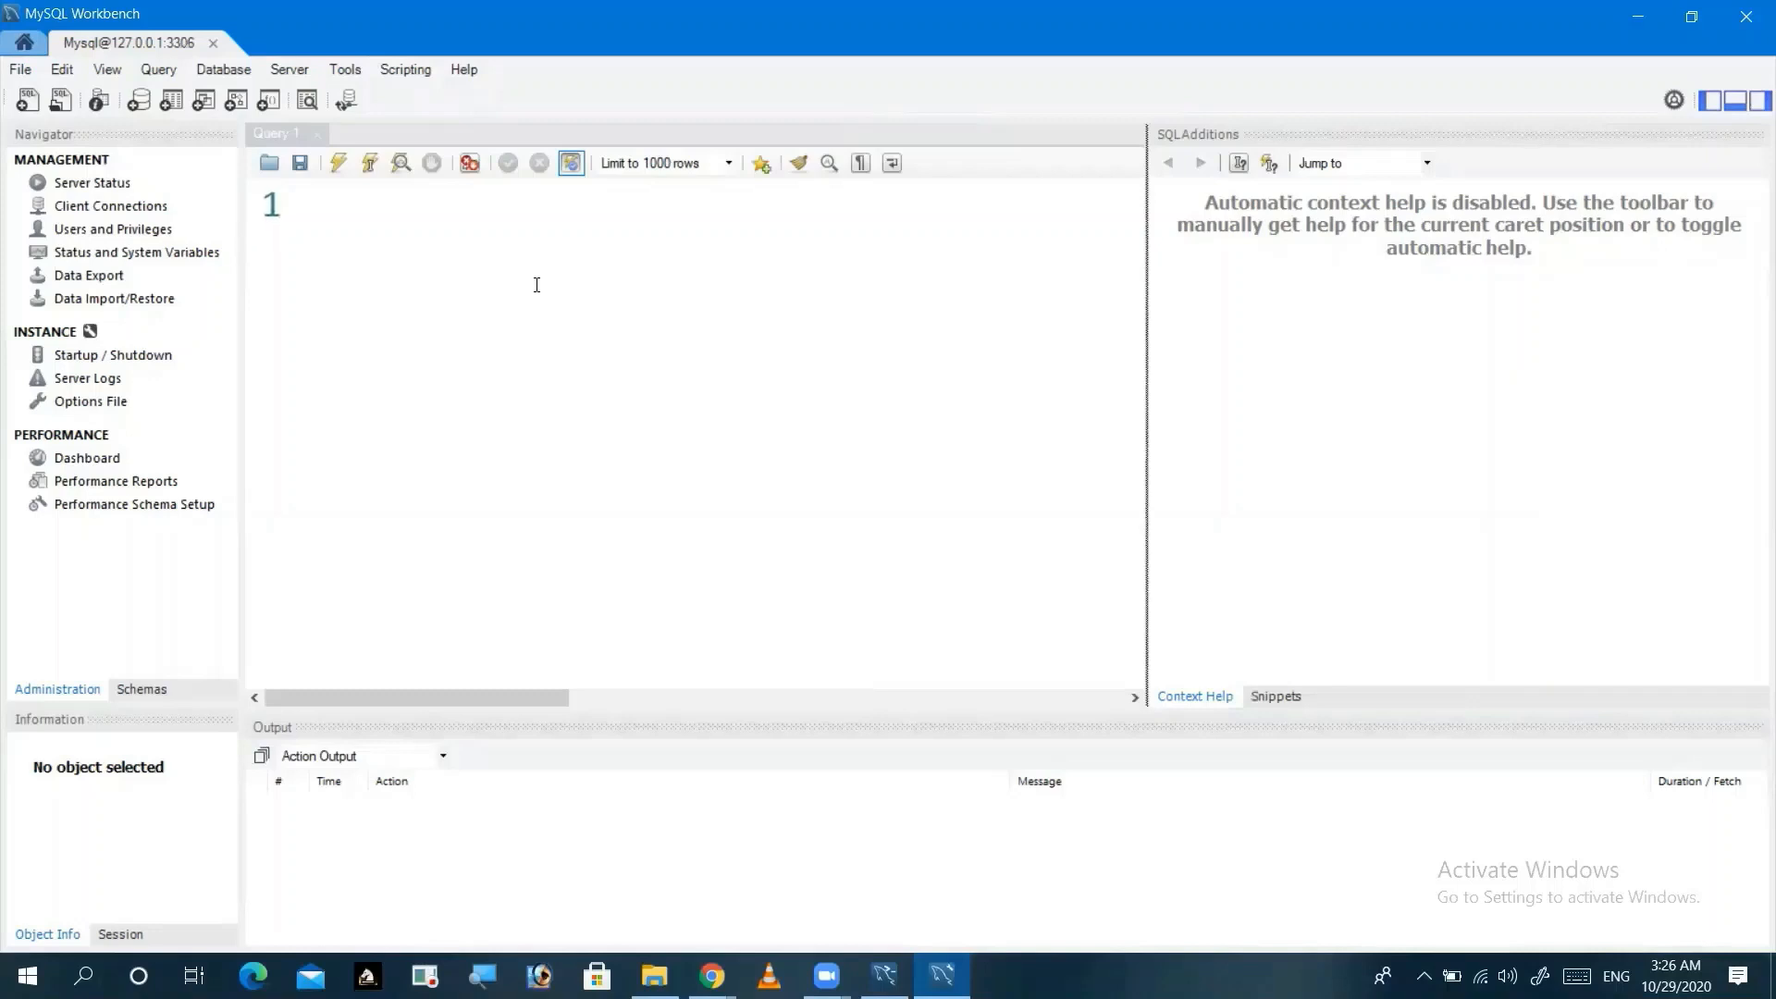
{"action": "left_click", "coordinate": [431, 206]}
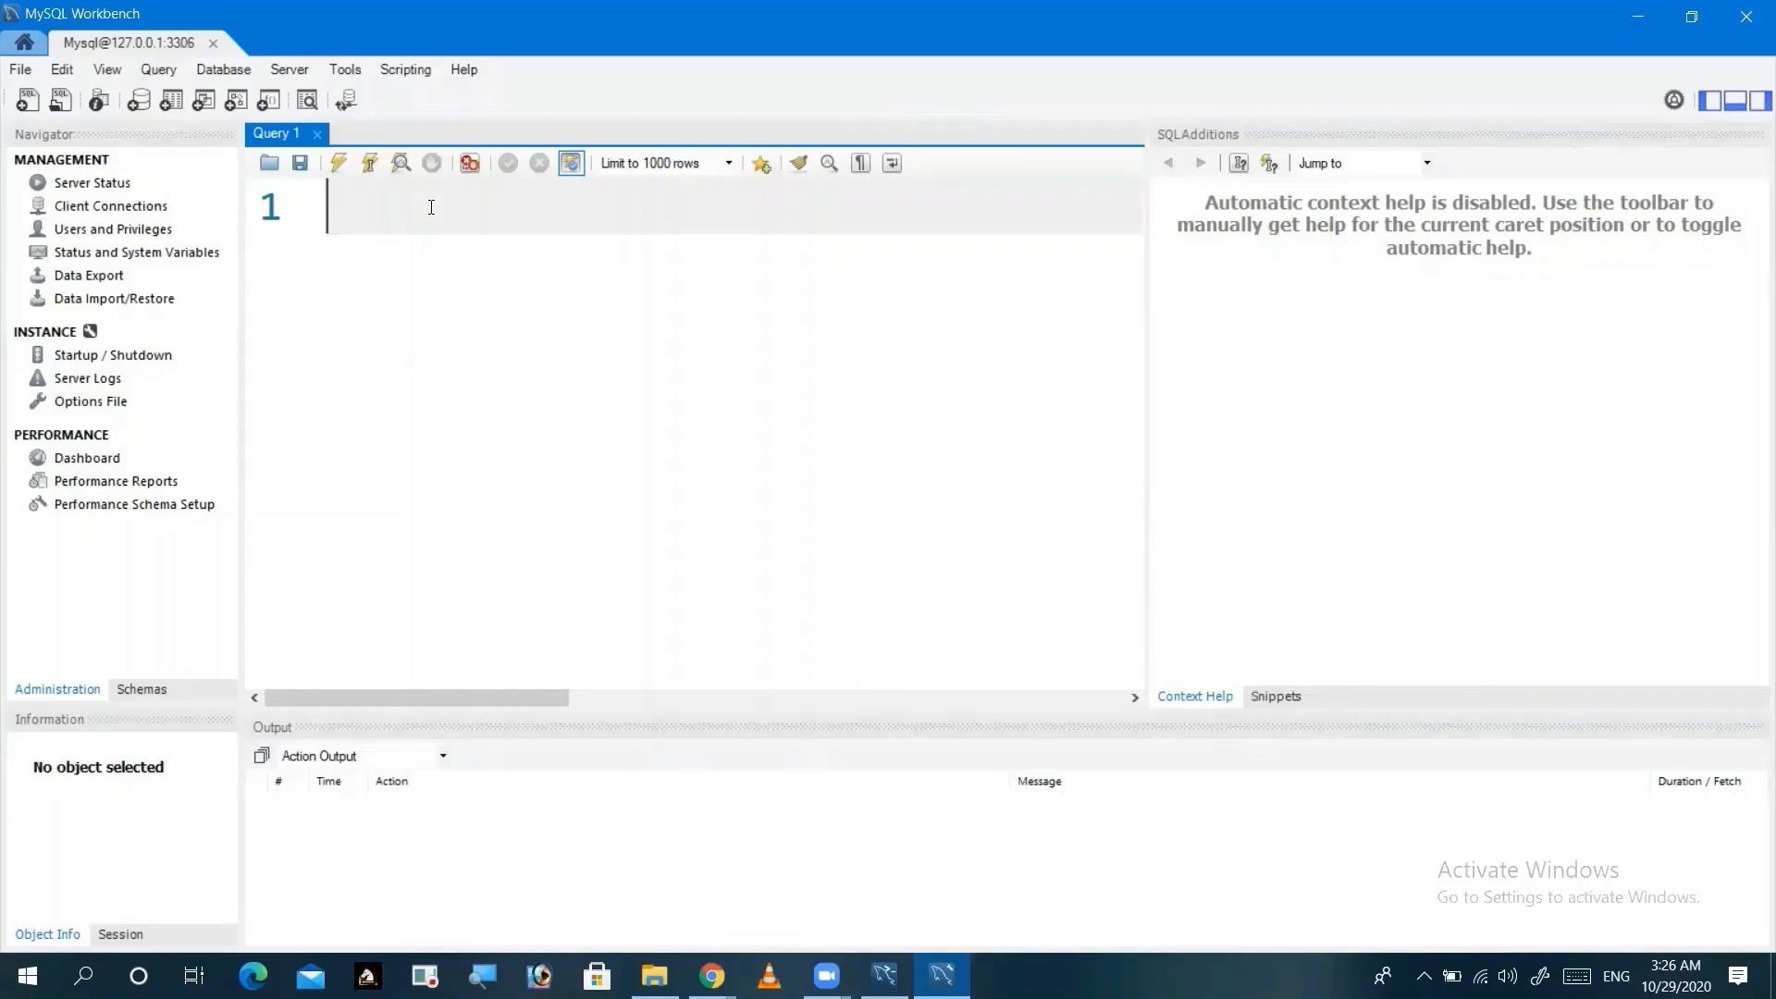
{"action": "type", "text": "sho"}
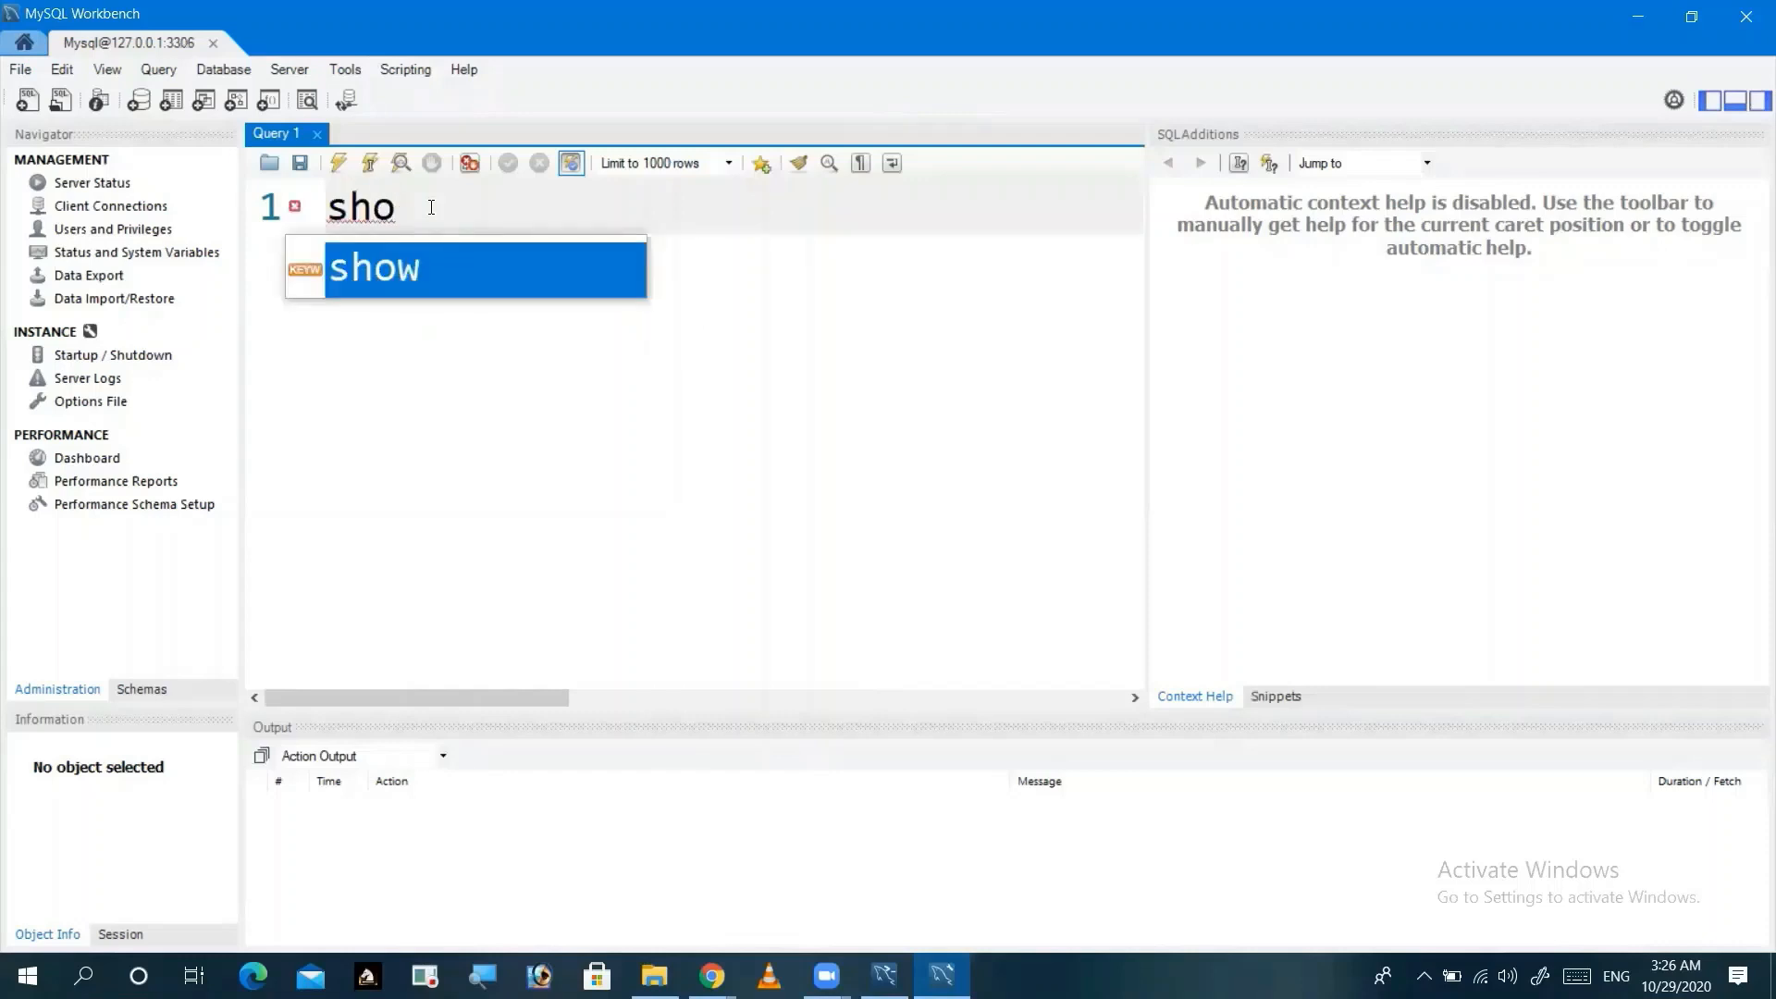
{"action": "type", "text": "w "}
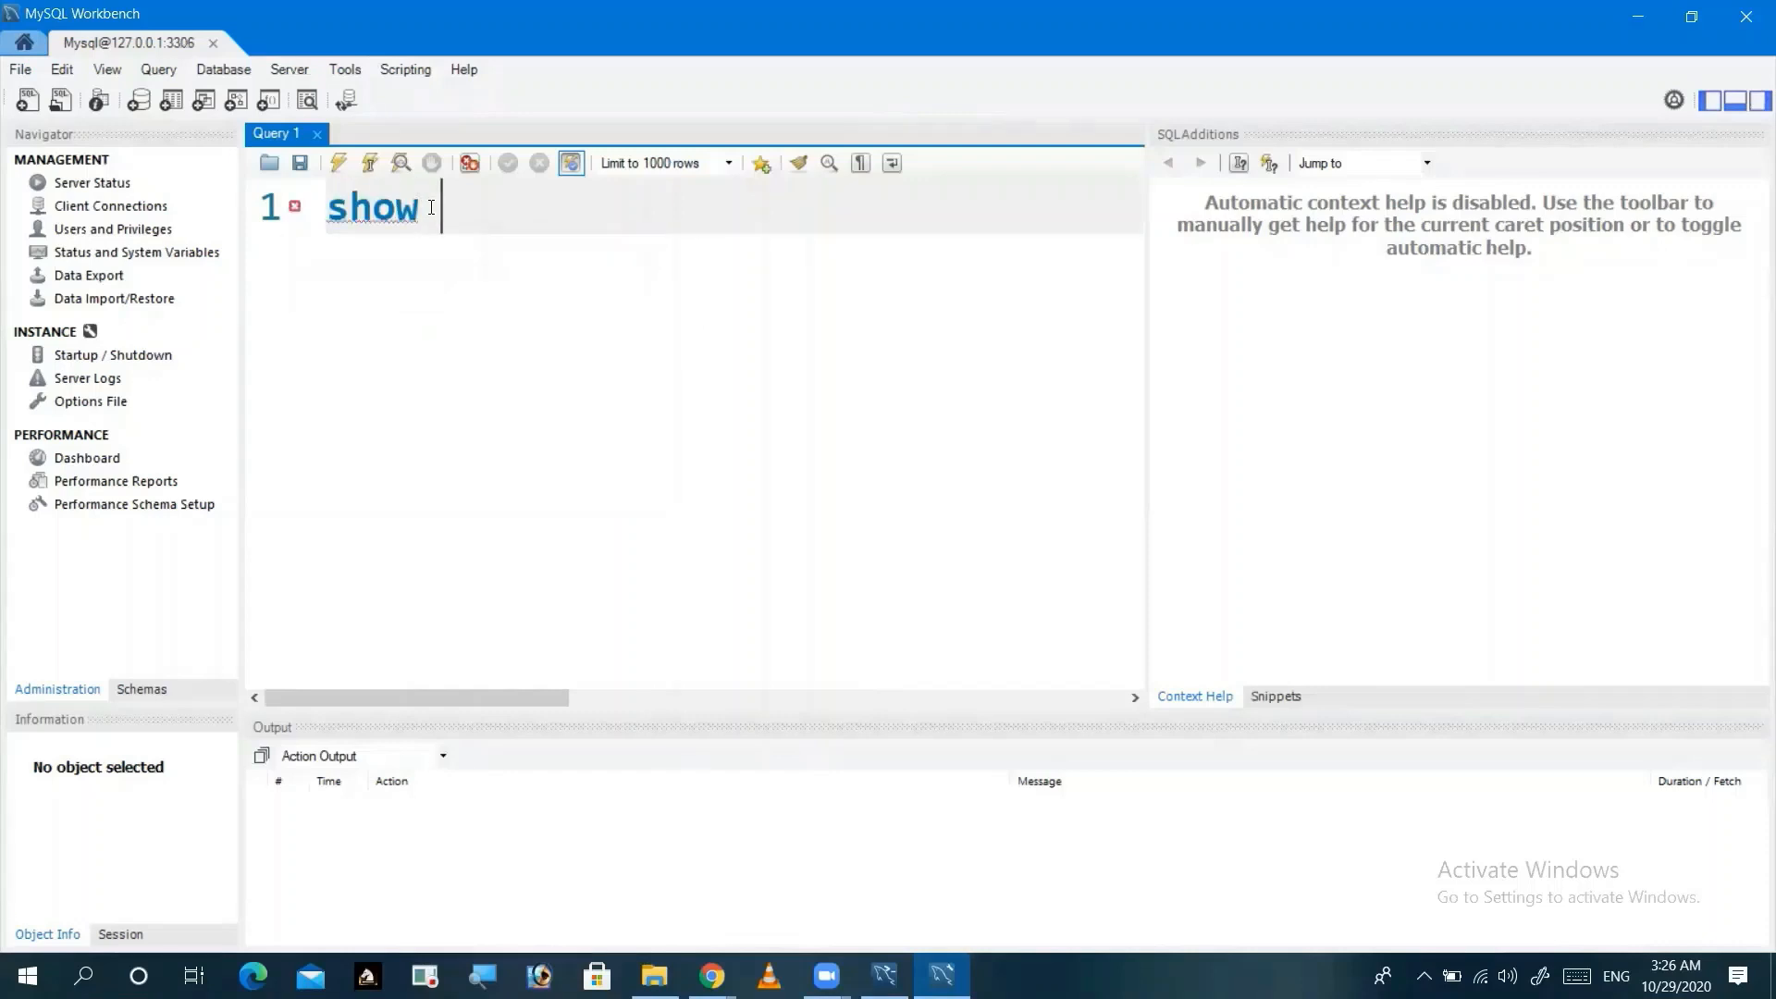
{"action": "type", "text": "dataa"}
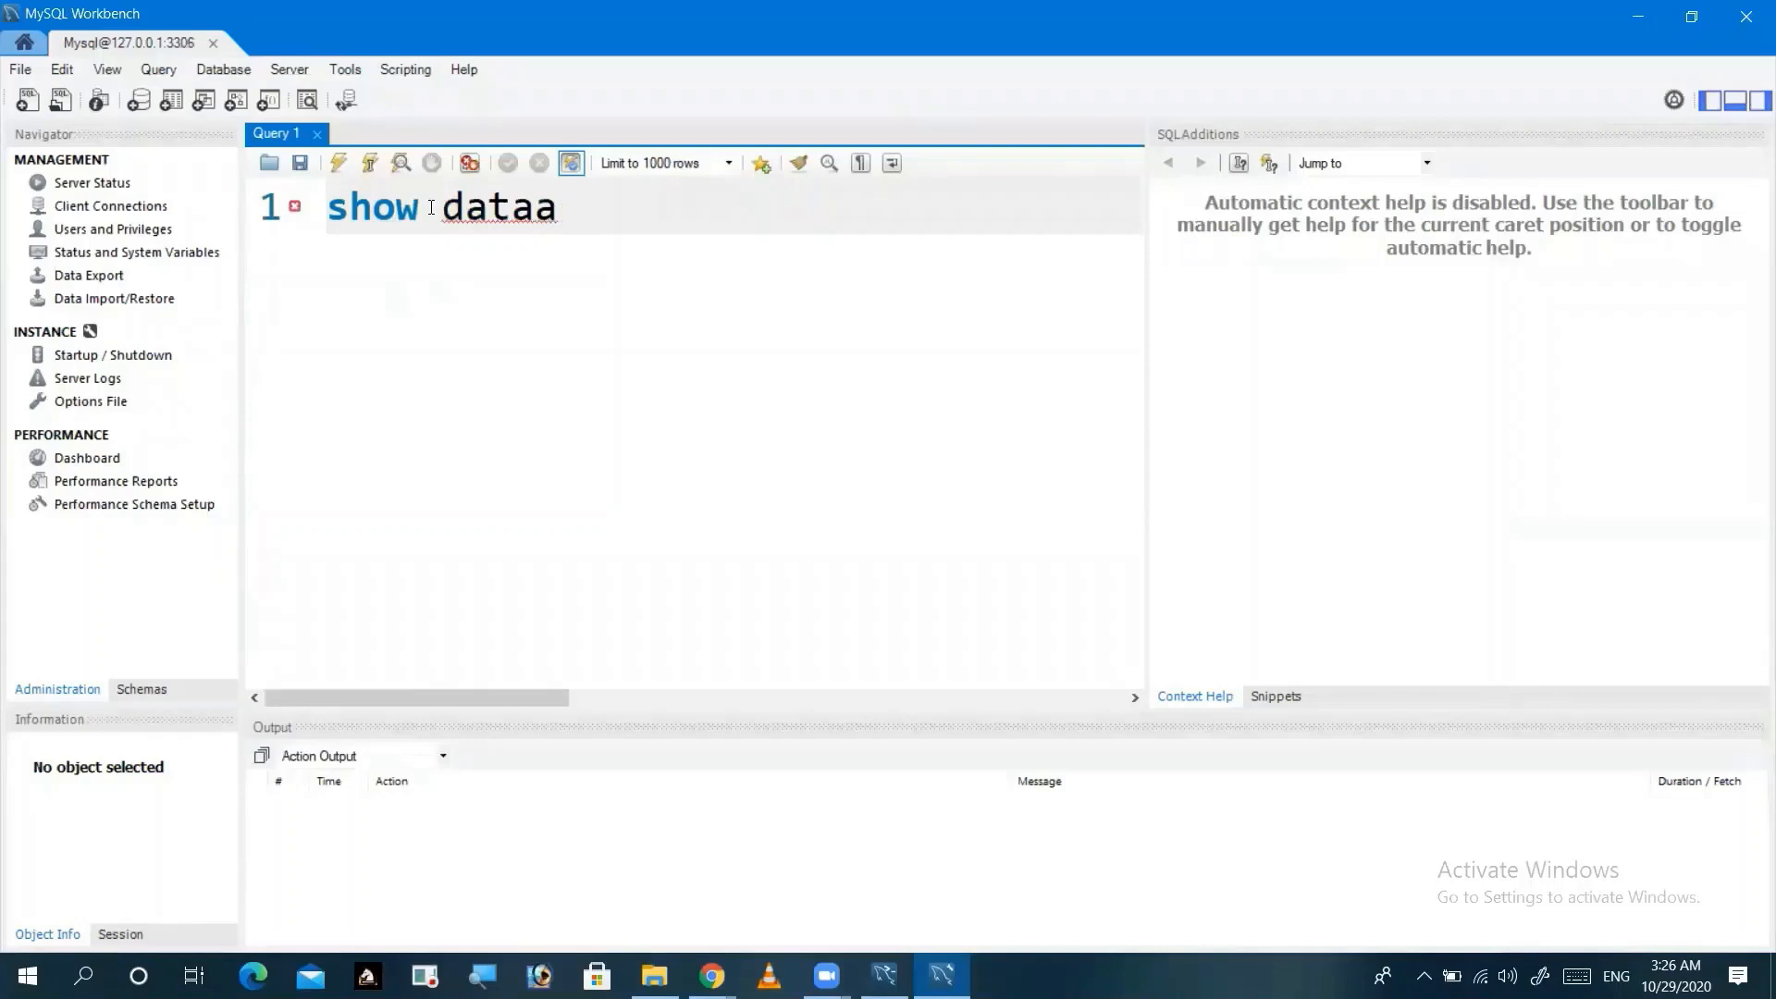
{"action": "key", "text": "BackSpace"}
{"action": "key", "text": "BackSpace"}
{"action": "key", "text": "BackSpace"}
{"action": "type", "text": "ta"}
{"action": "key", "text": "Return"}
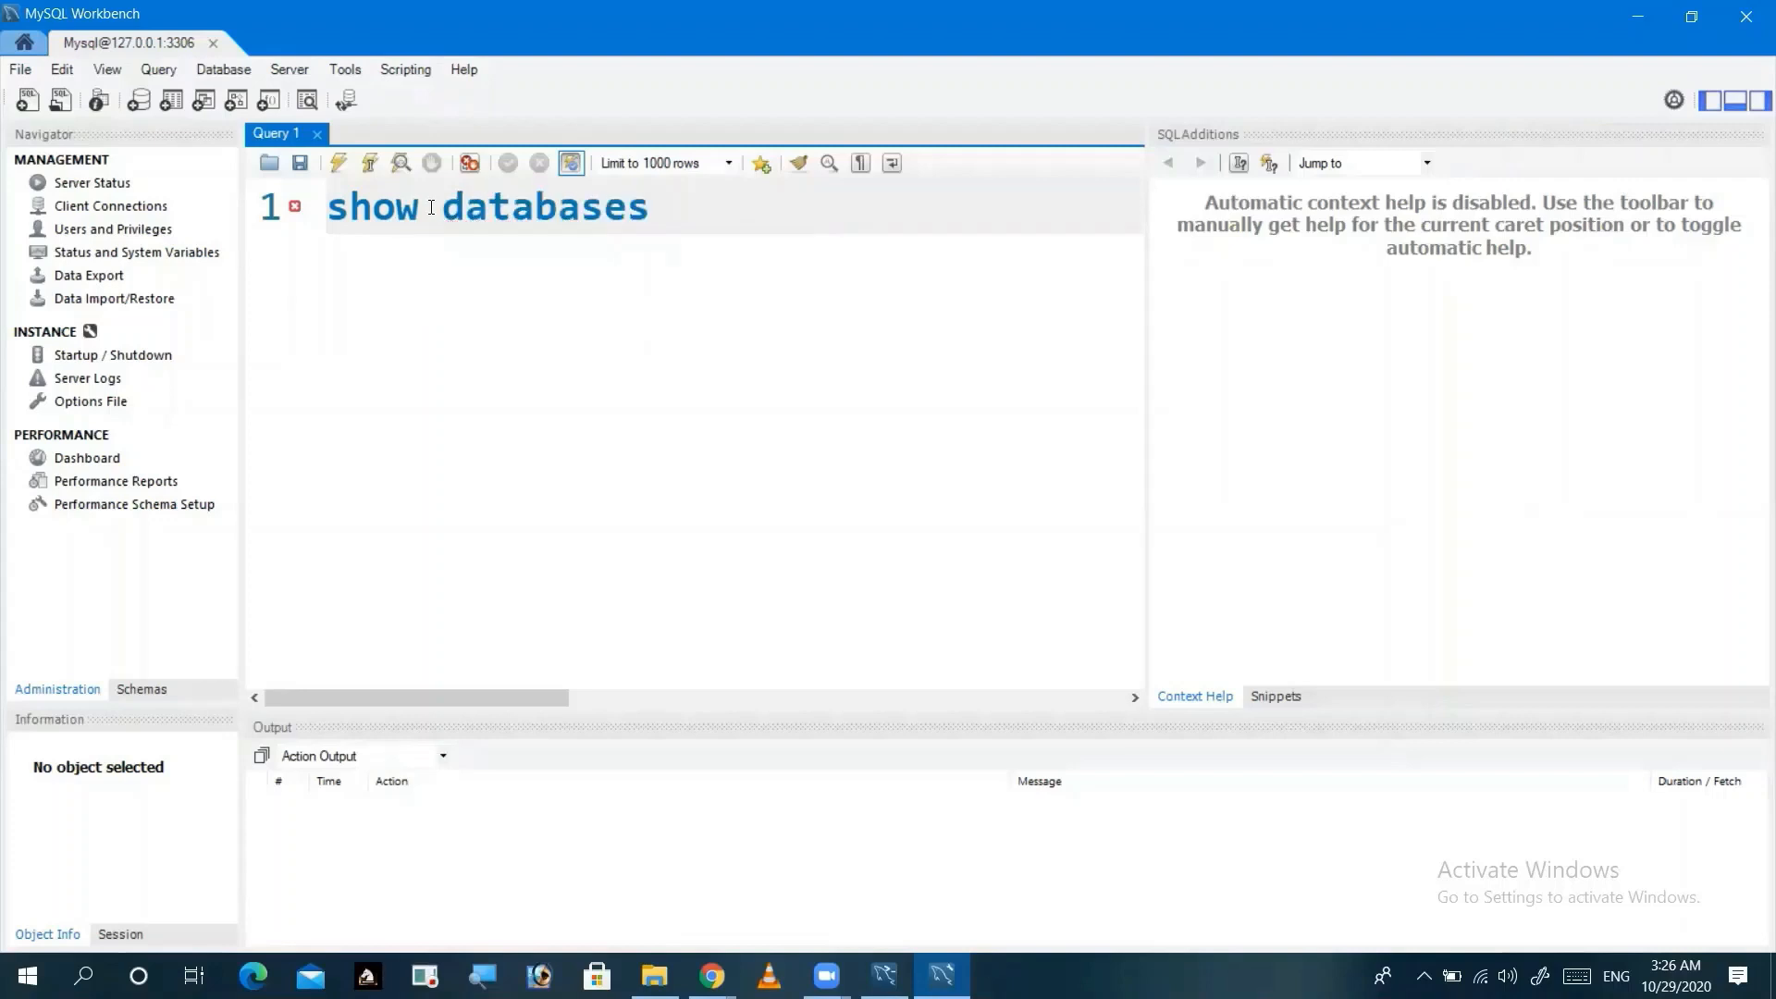
{"action": "left_click", "coordinate": [155, 65]}
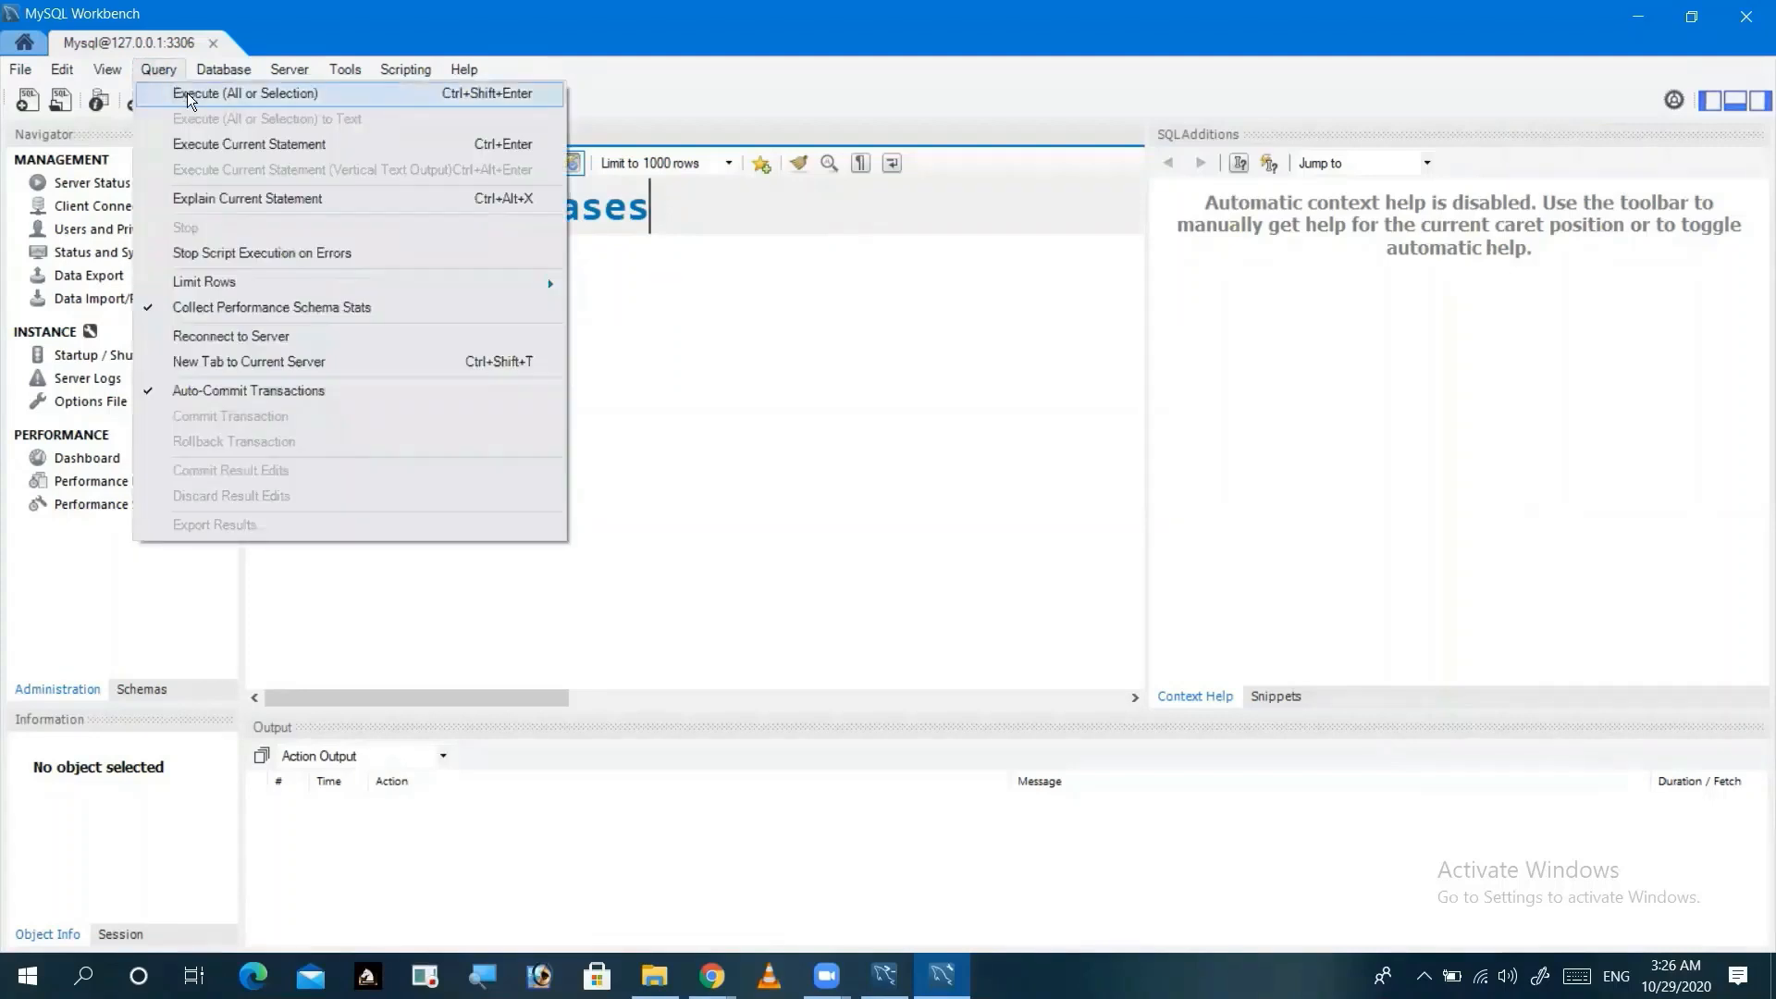
{"action": "left_click", "coordinate": [176, 93]}
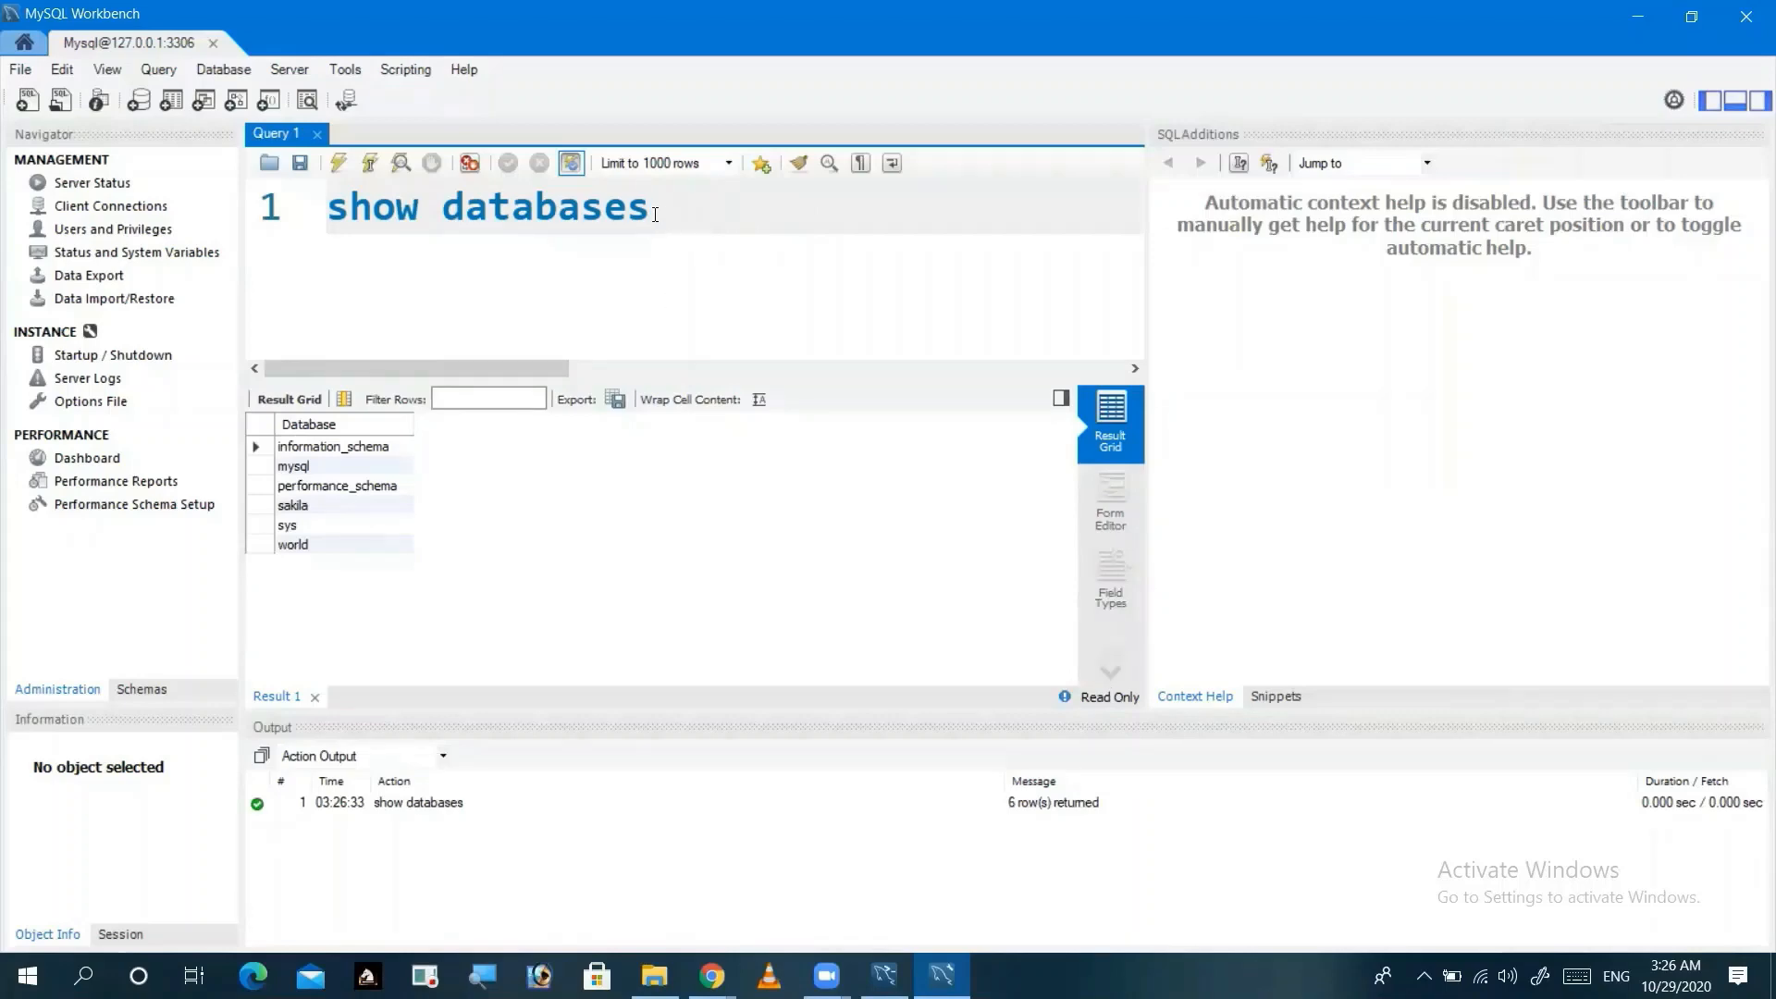
{"action": "left_click_drag", "start_coordinate": [652, 208], "coordinate": [329, 207]}
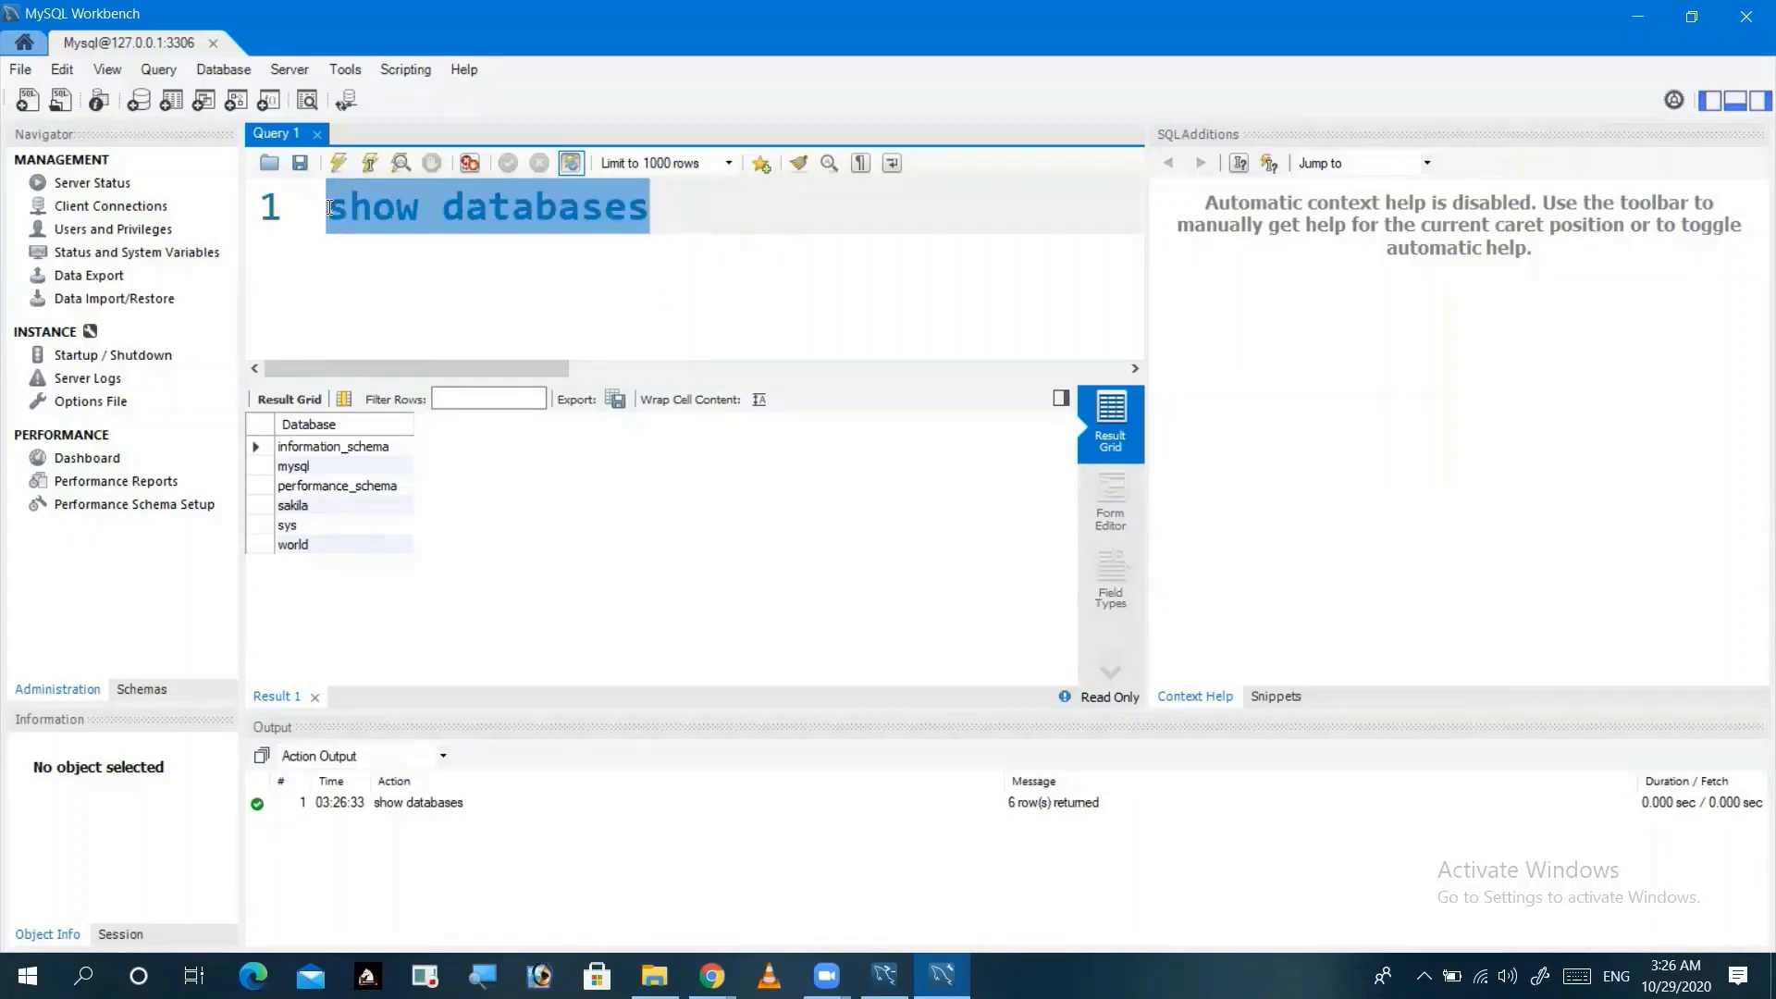
Step: Execute 'create database shiva' in the query editor
{"action": "type", "text": "cre"}
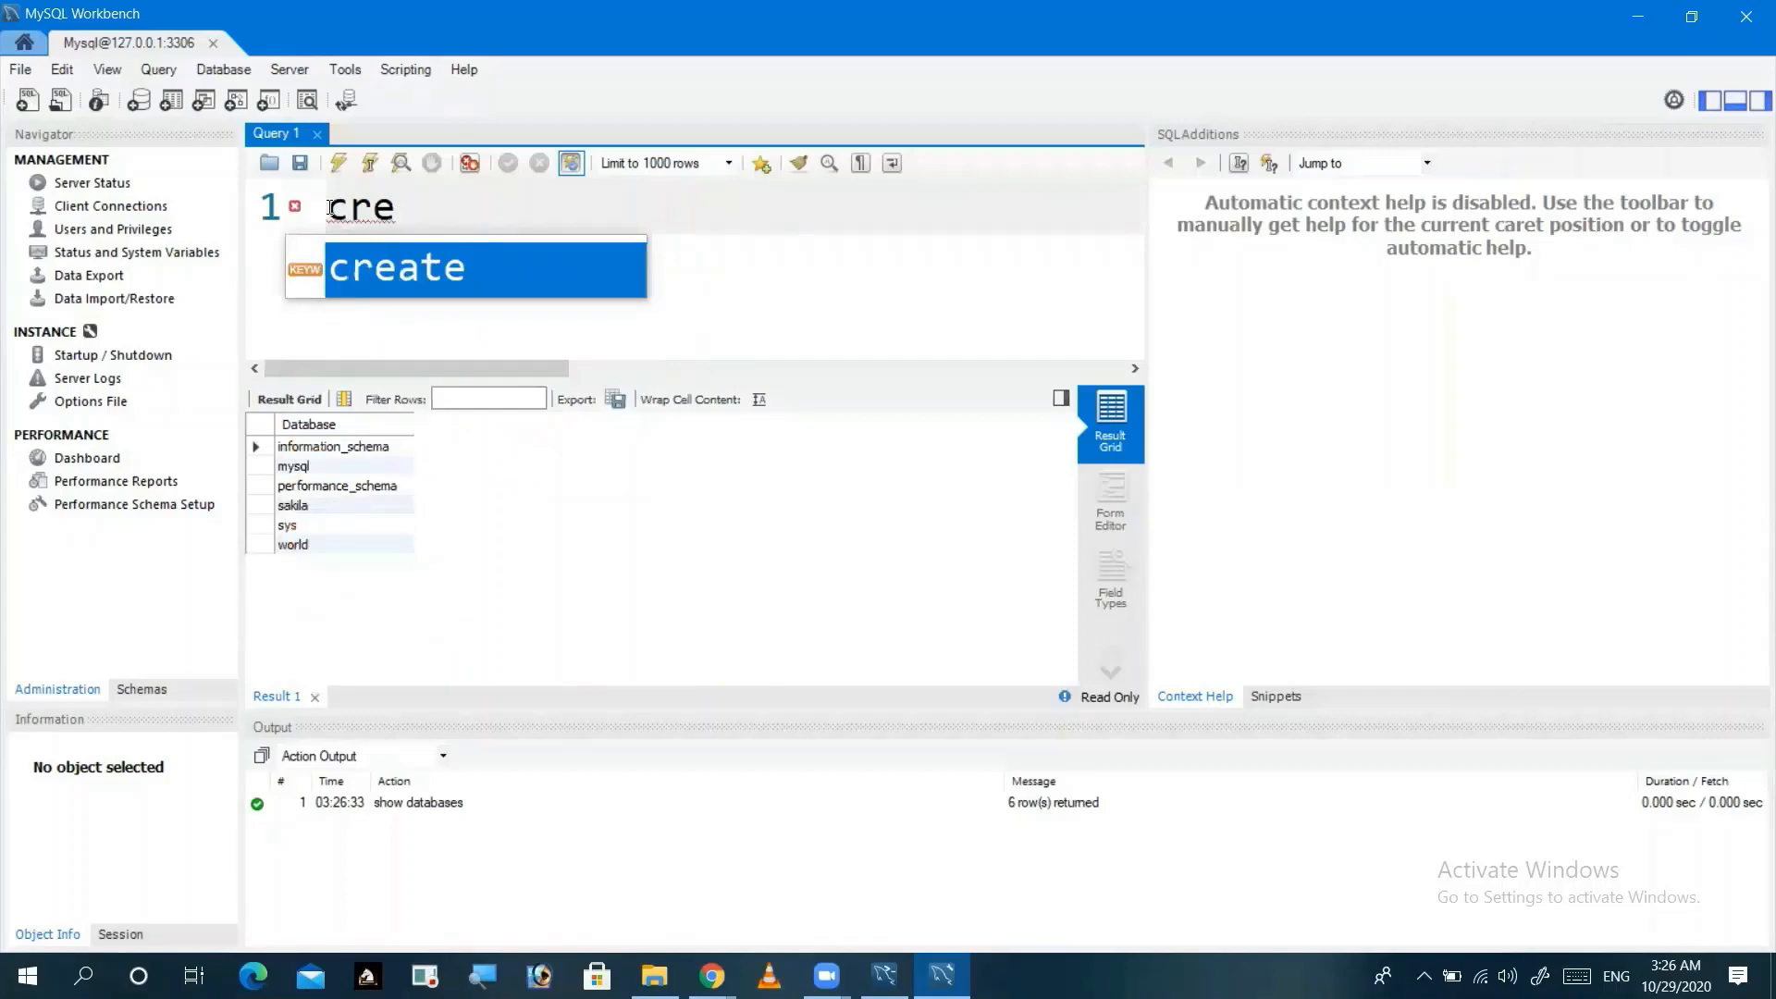
{"action": "key", "text": "Return"}
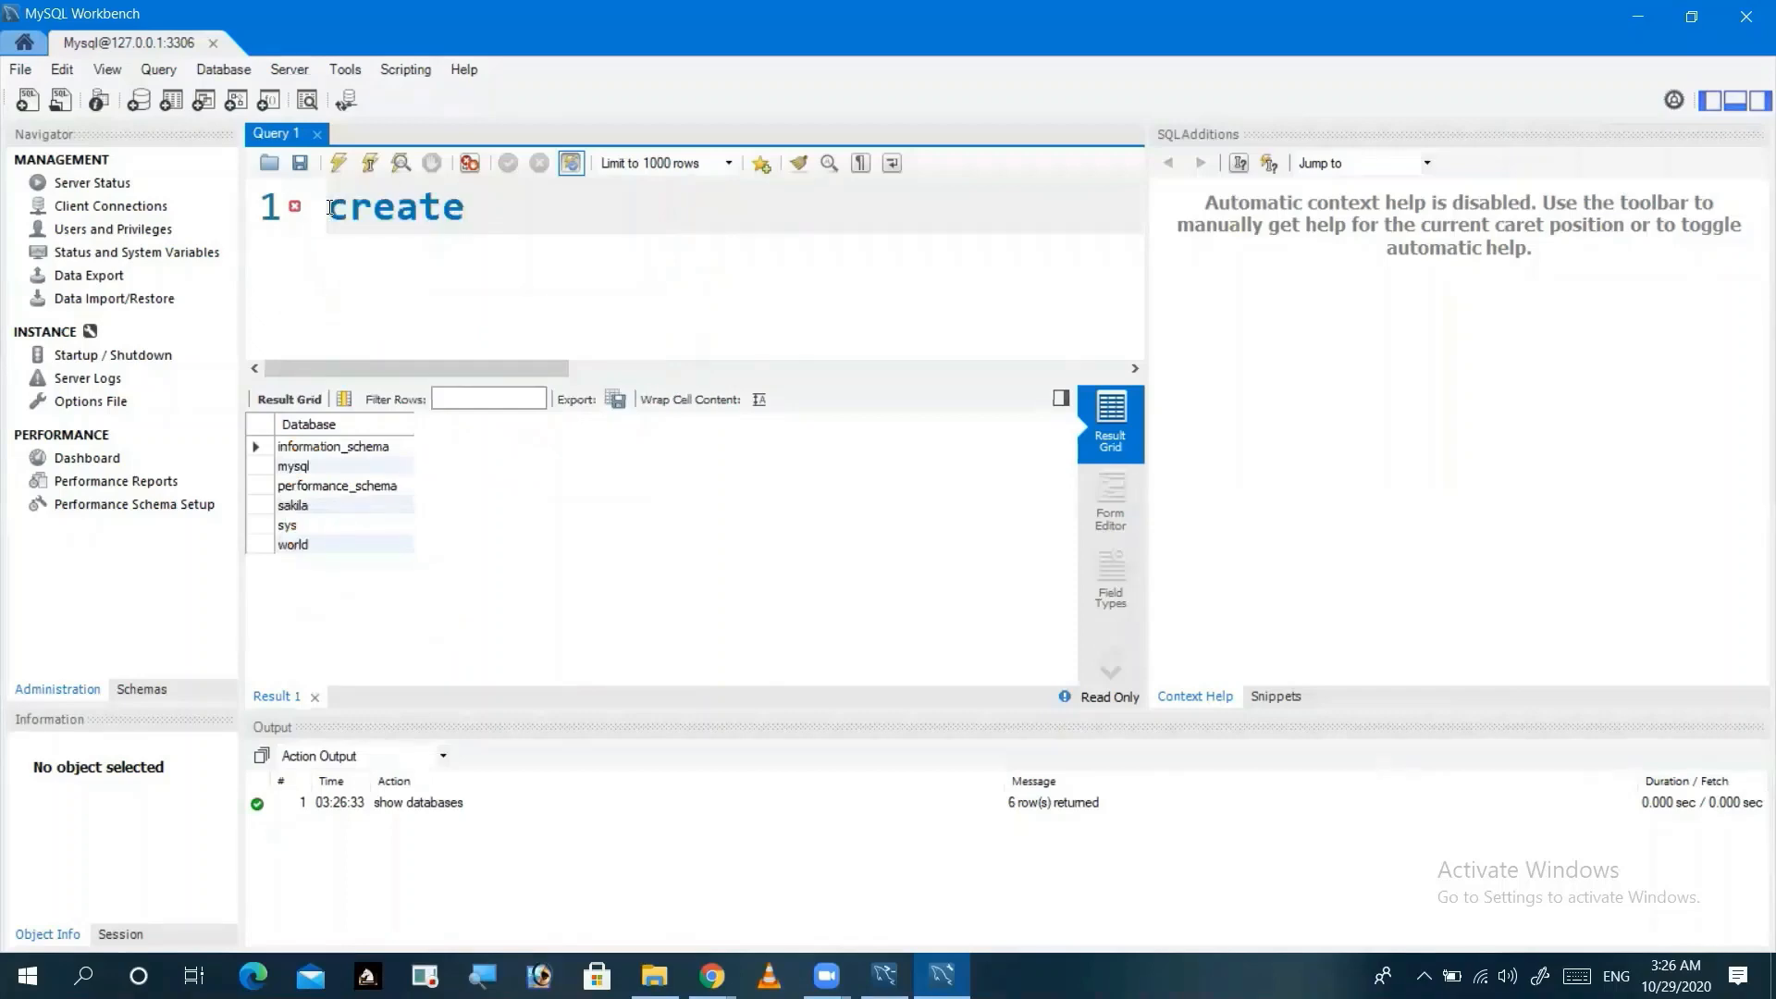
{"action": "type", "text": "data"}
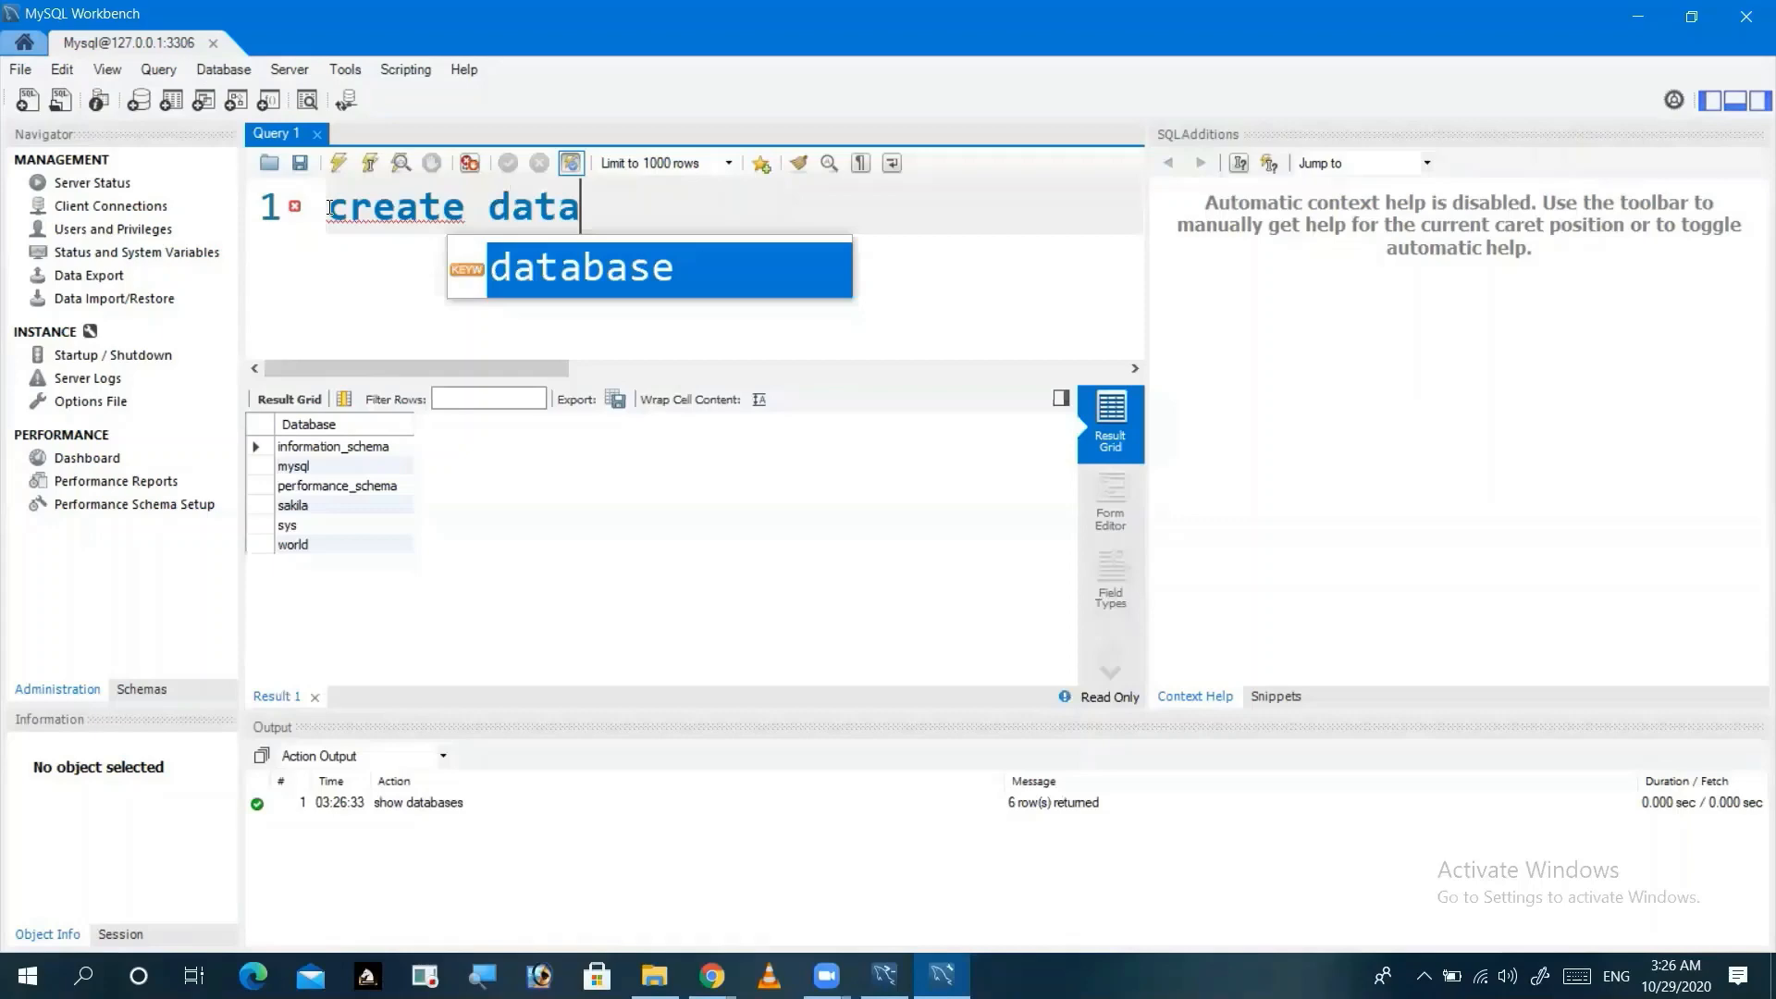
{"action": "key", "text": "Return"}
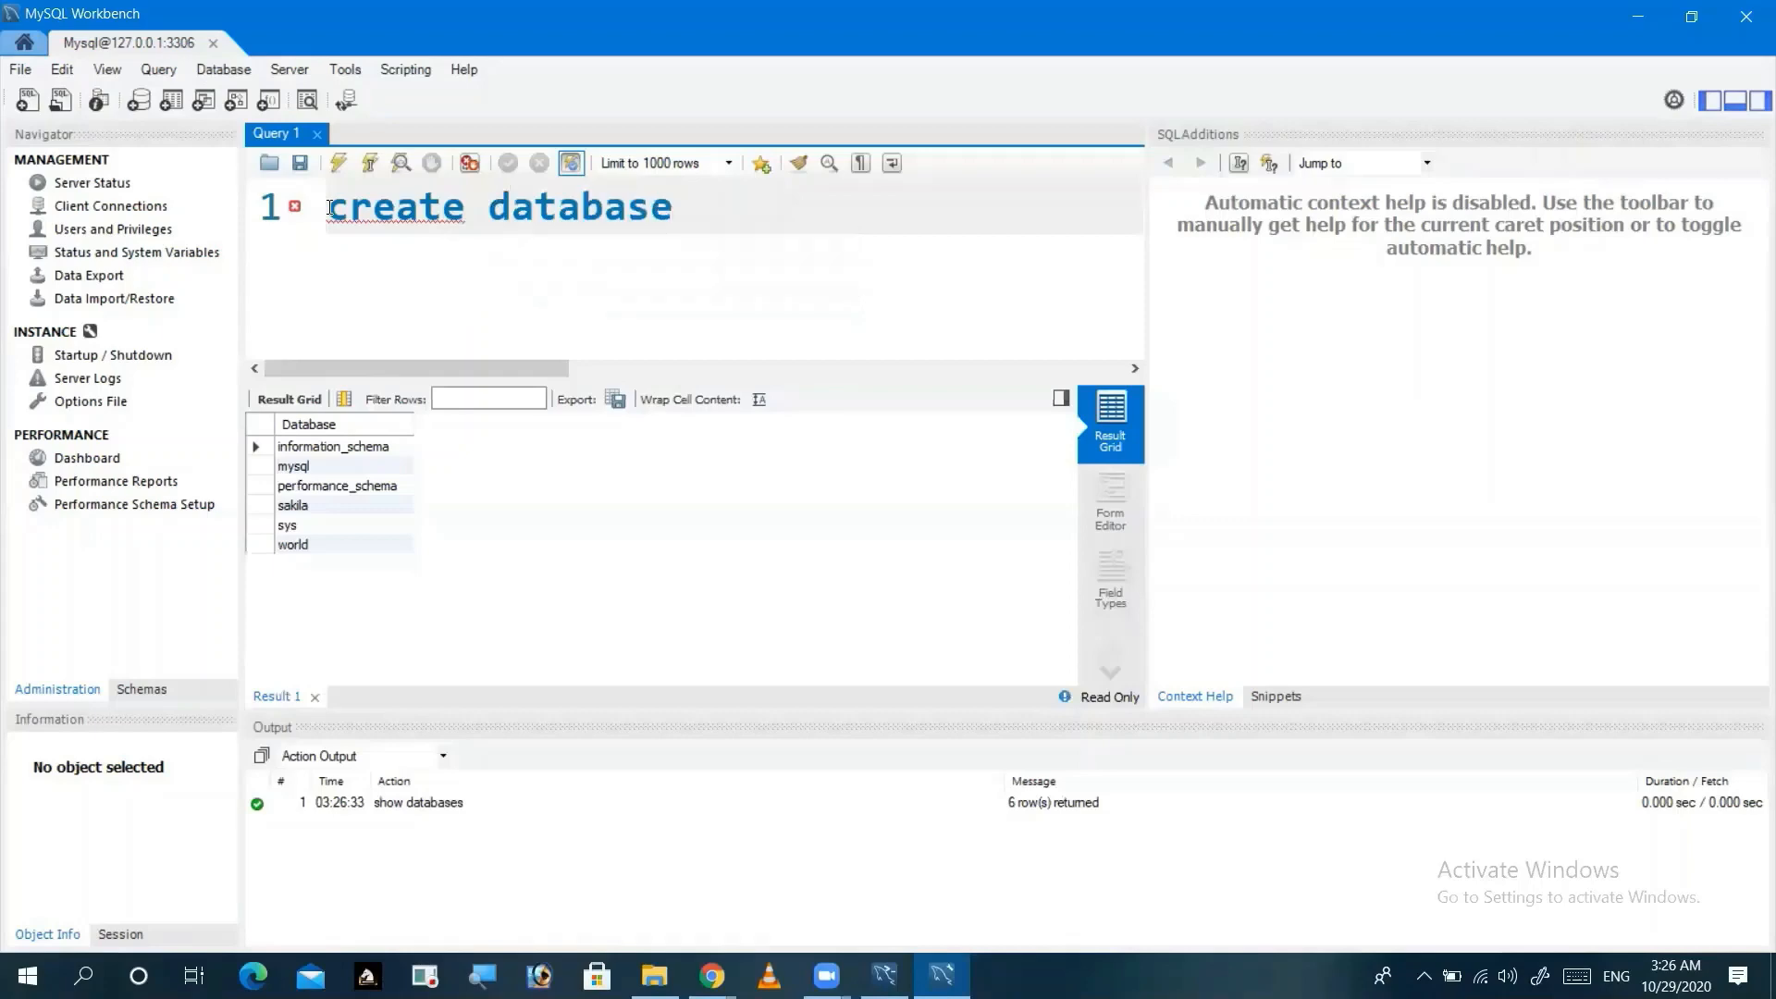
{"action": "type", "text": "shi"}
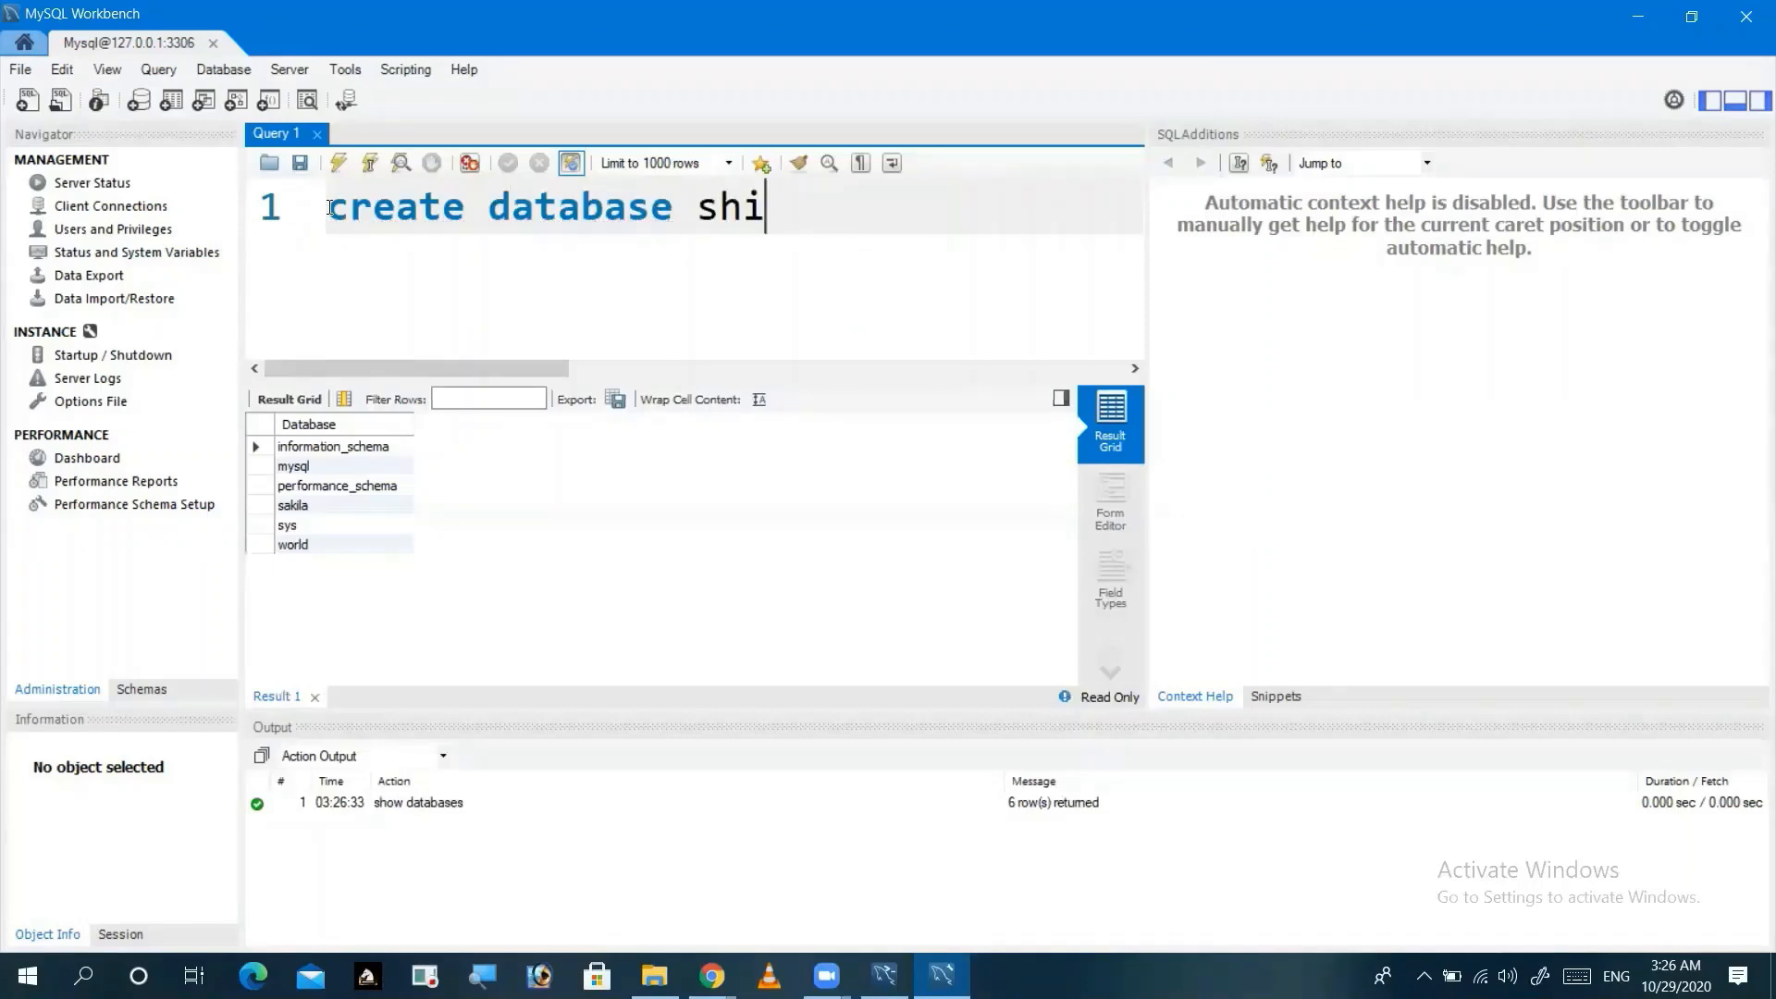
{"action": "type", "text": "va"}
{"action": "left_click", "coordinate": [159, 72]}
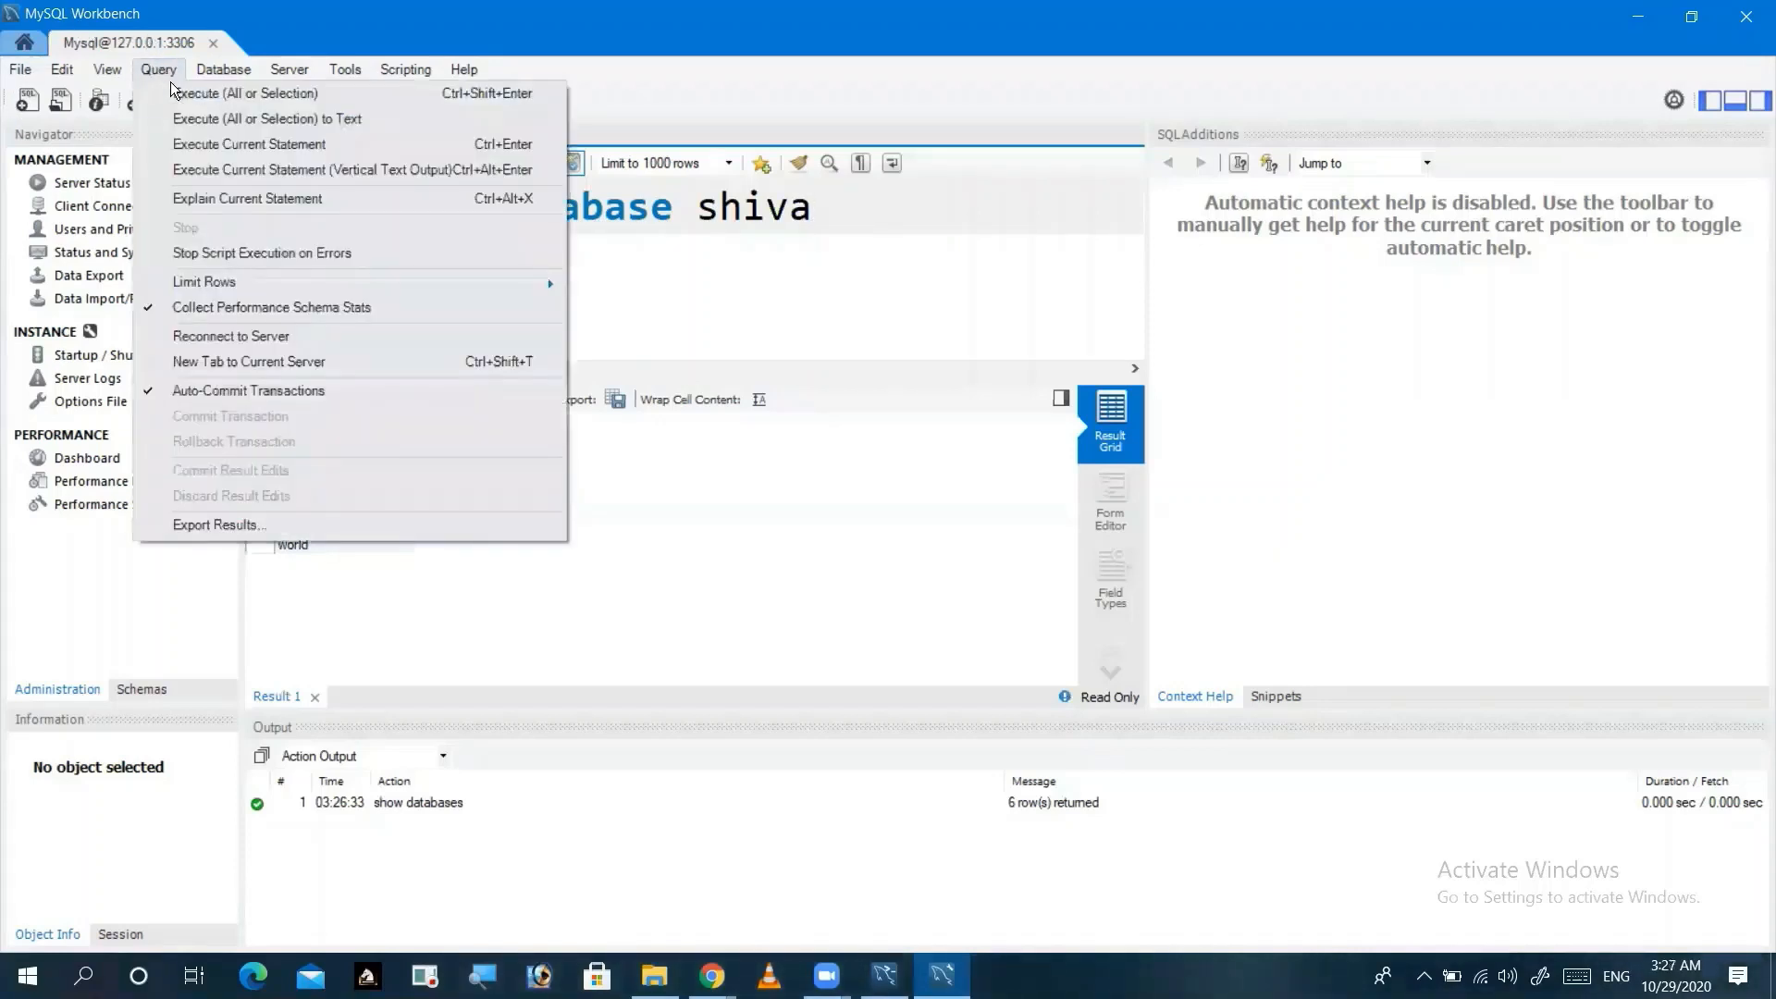
{"action": "left_click", "coordinate": [188, 97]}
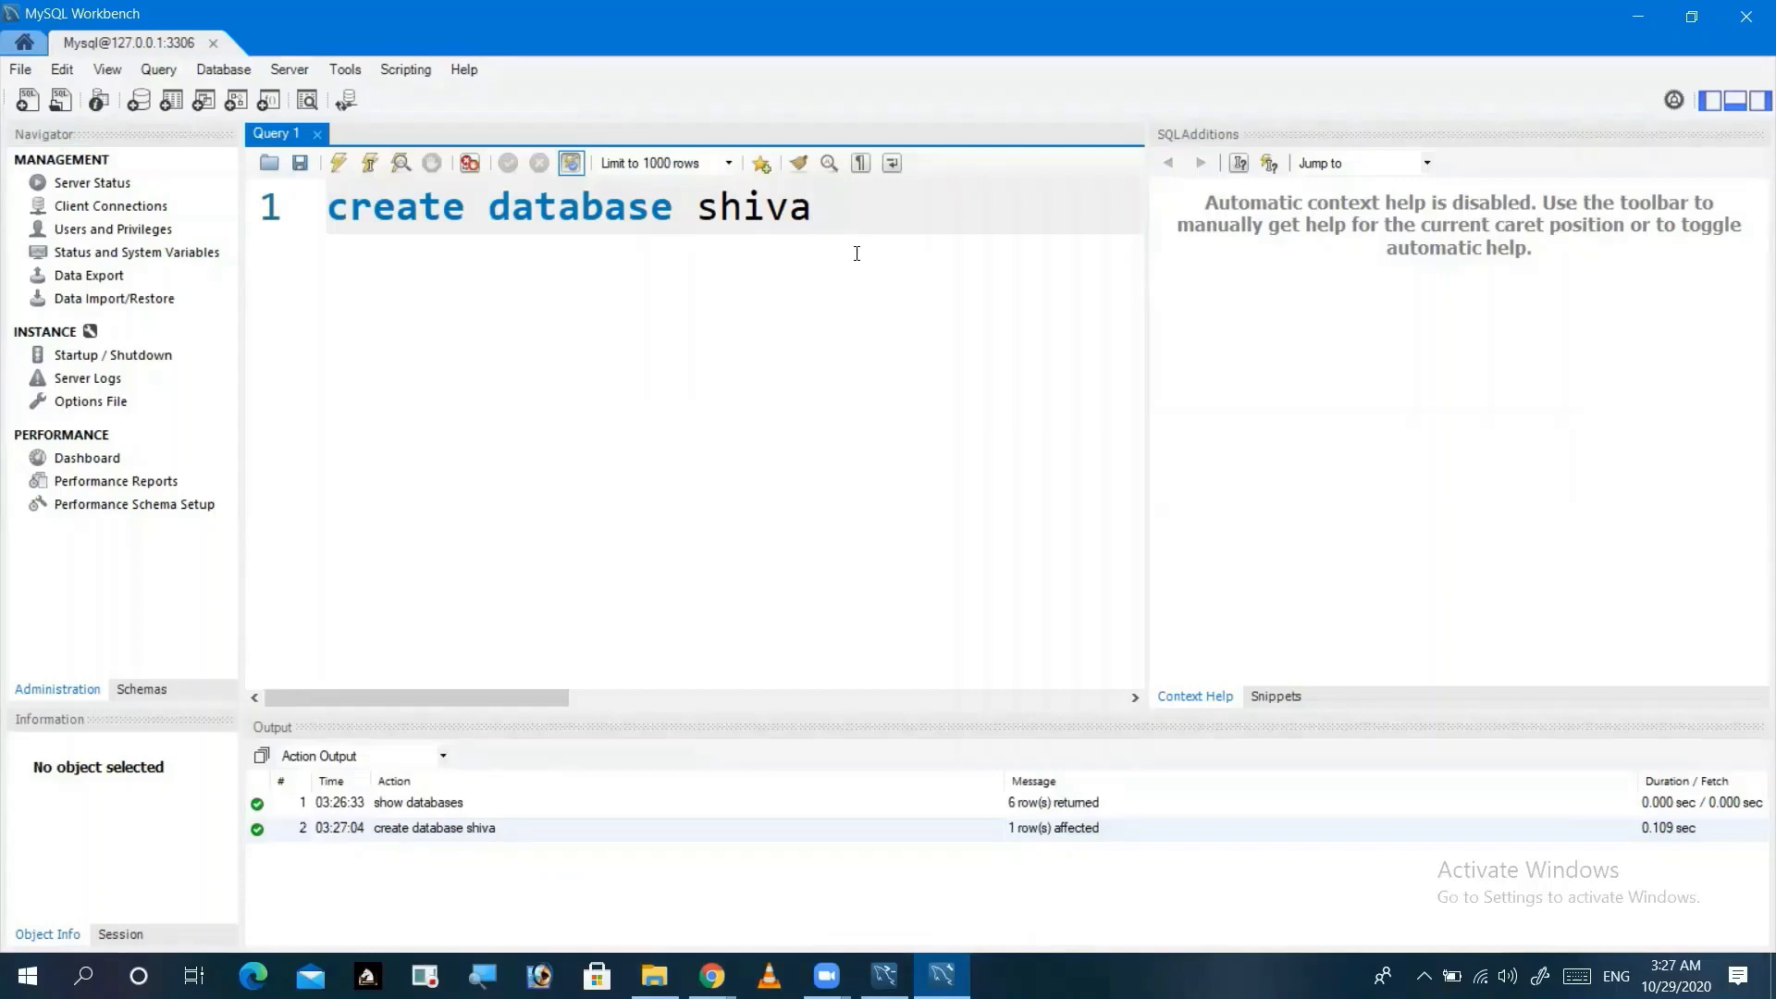
Step: Replace the create statement with a new 'show dat' statement
{"action": "left_click_drag", "start_coordinate": [832, 224], "coordinate": [329, 222]}
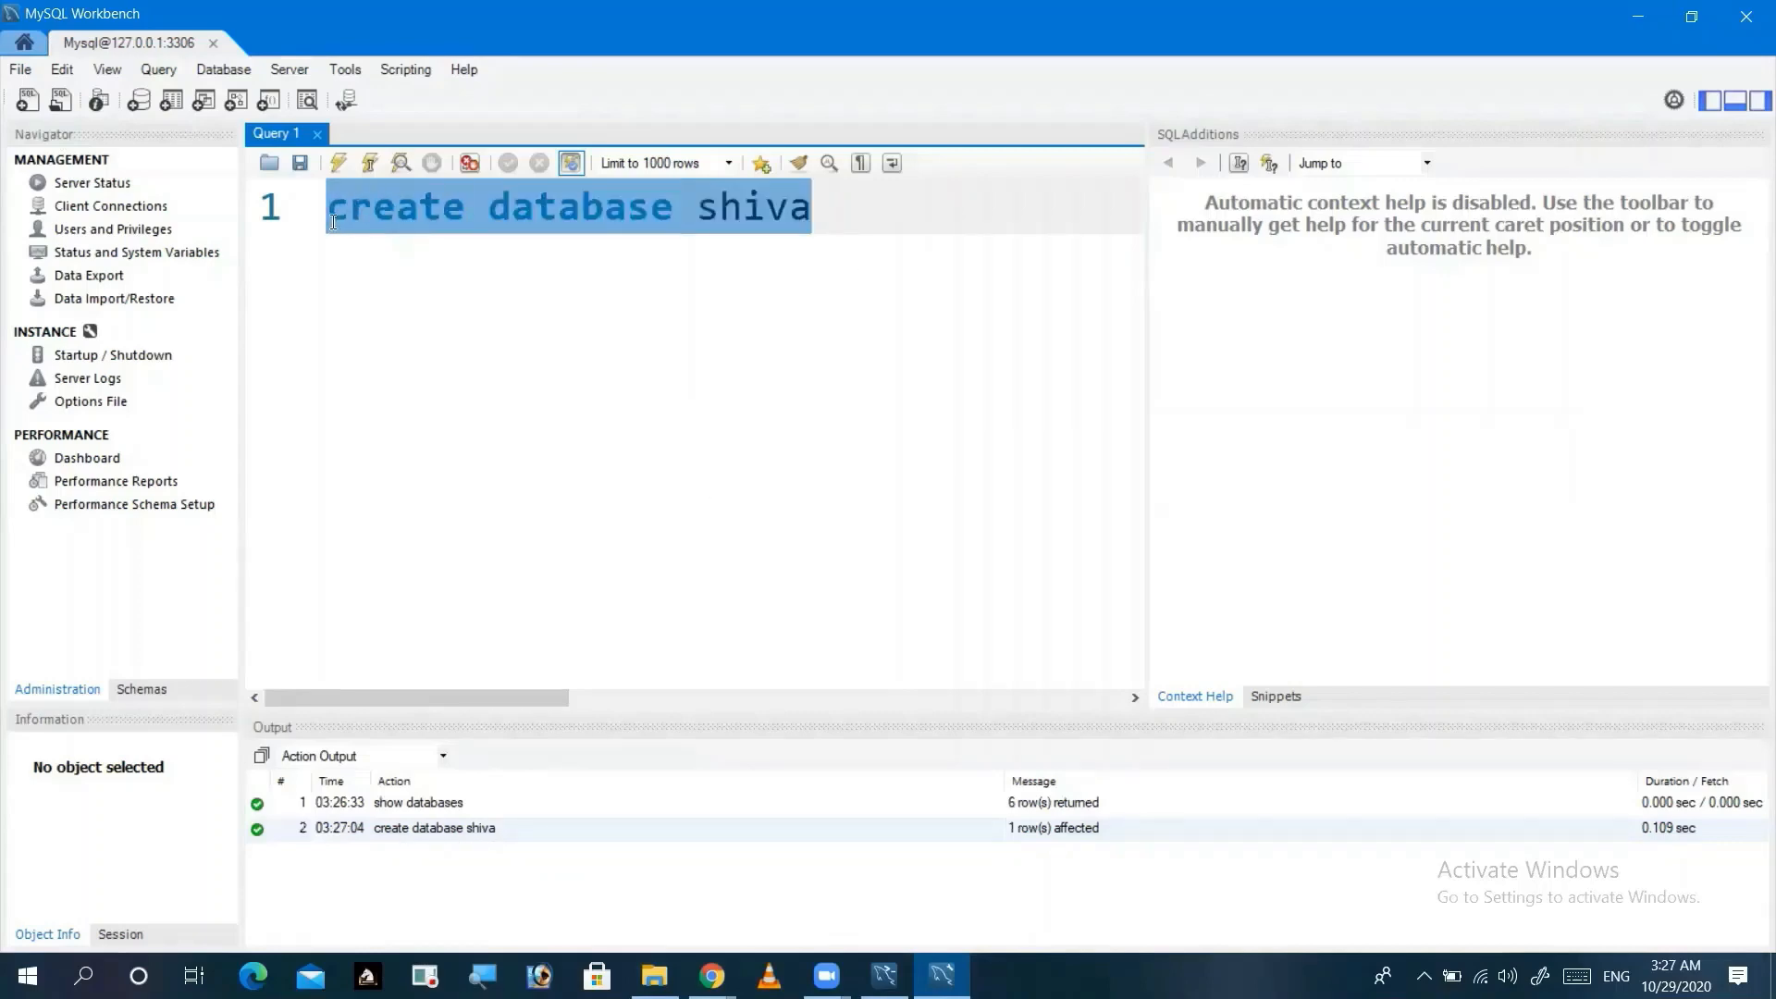
{"action": "key", "text": "BackSpace"}
{"action": "type", "text": "show"}
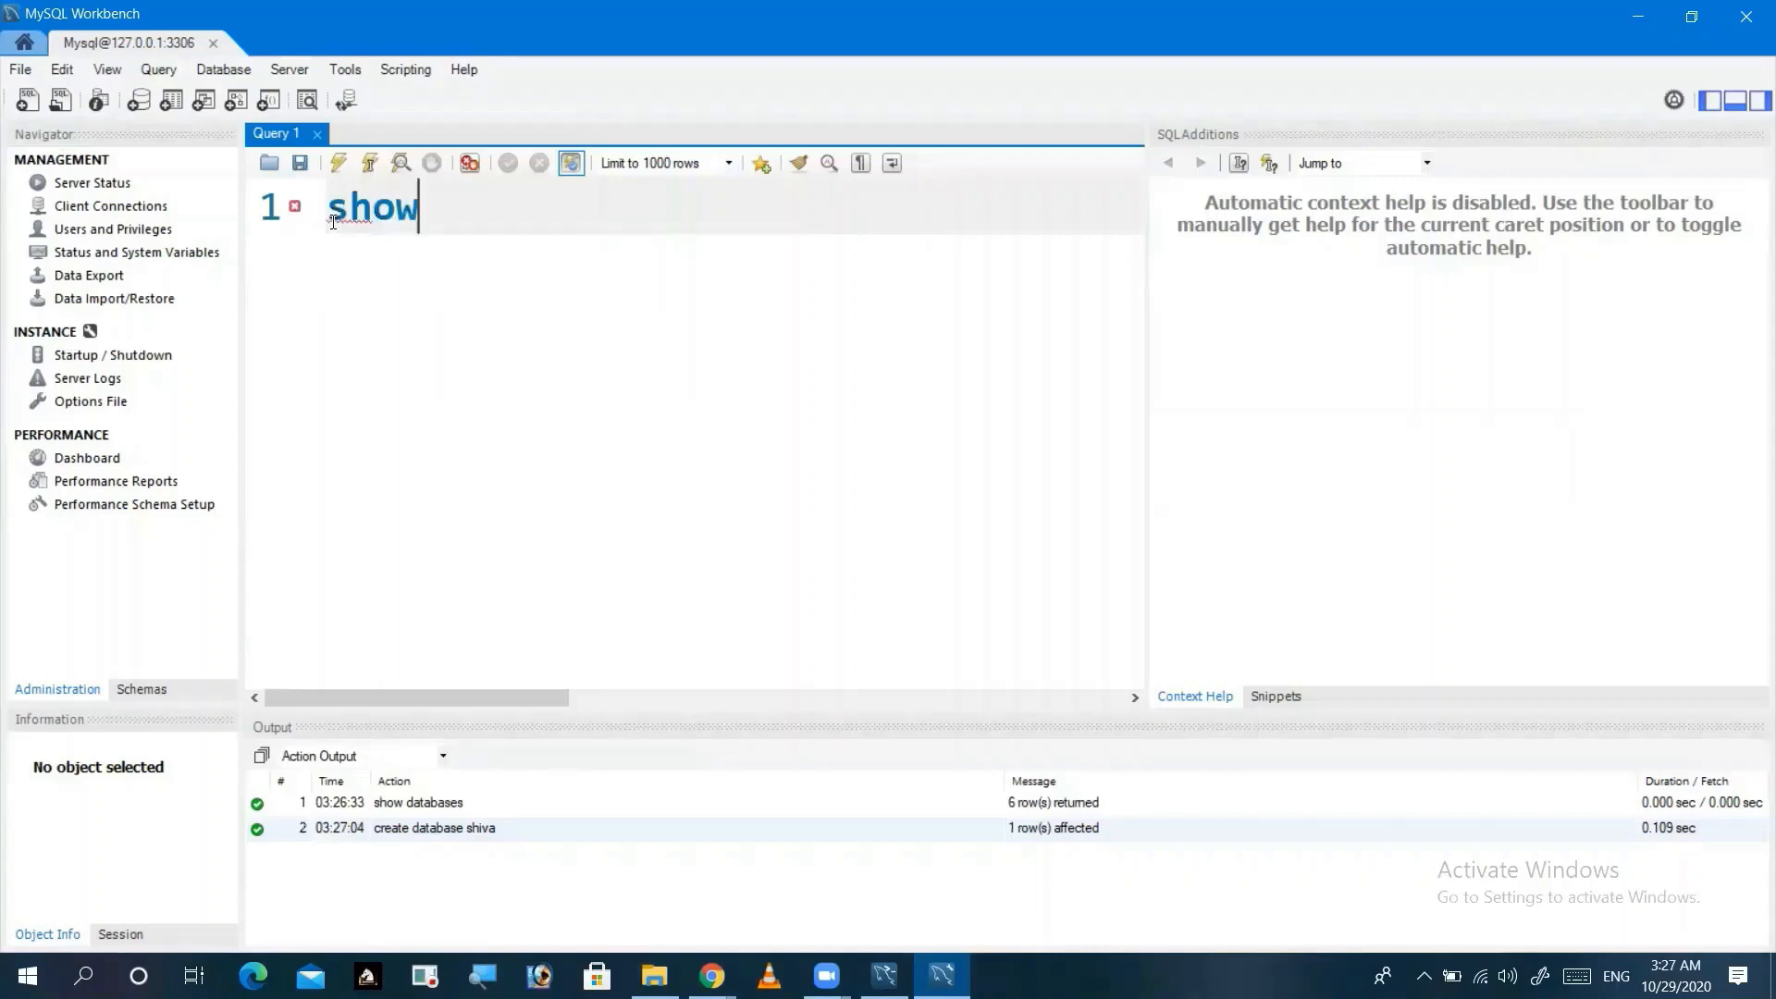